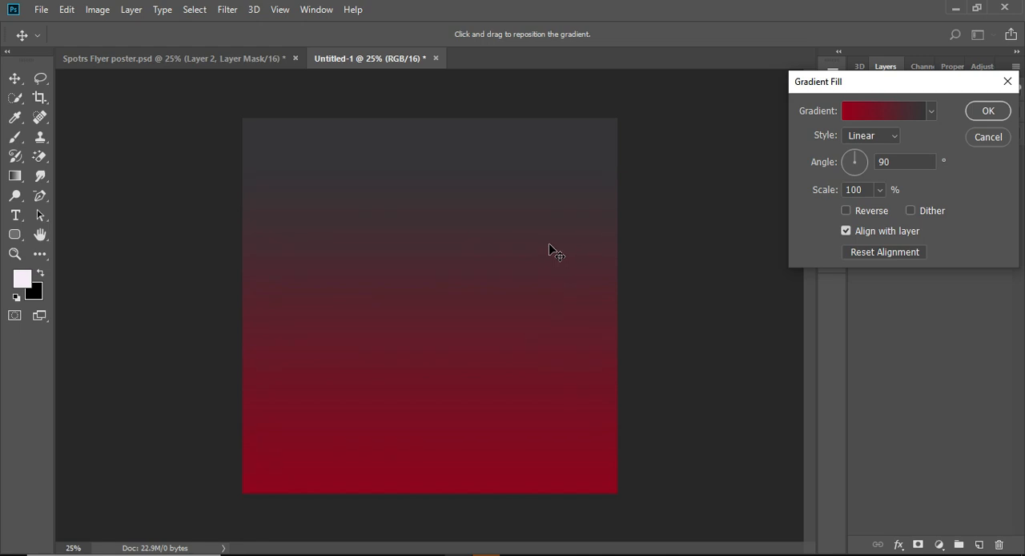
Examine the hex colours of both end stops in the gradient's editor
{"action": "left_click", "coordinate": [878, 112]}
{"action": "left_click", "coordinate": [691, 387]}
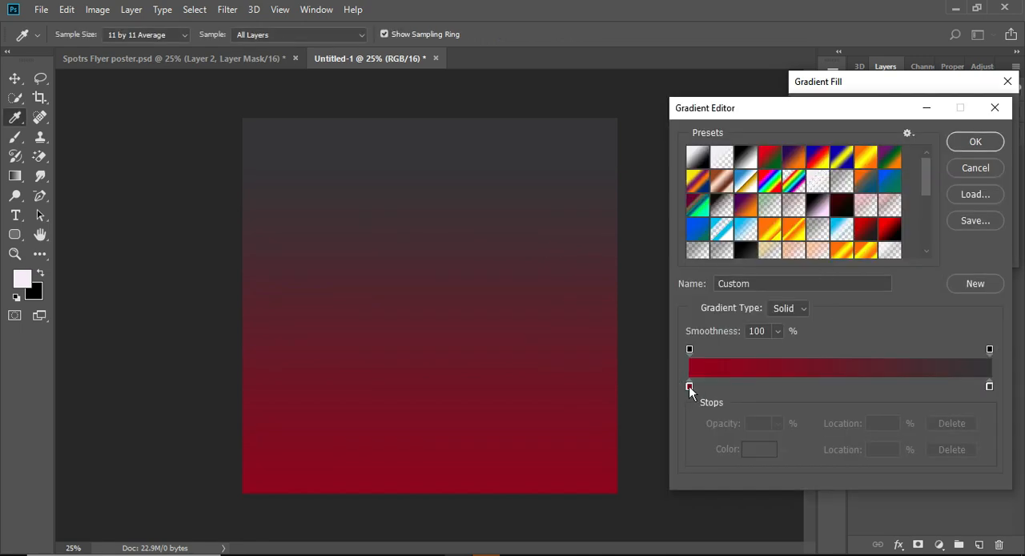
{"action": "double_click", "coordinate": [690, 388]}
{"action": "left_click_drag", "start_coordinate": [907, 401], "coordinate": [854, 403]}
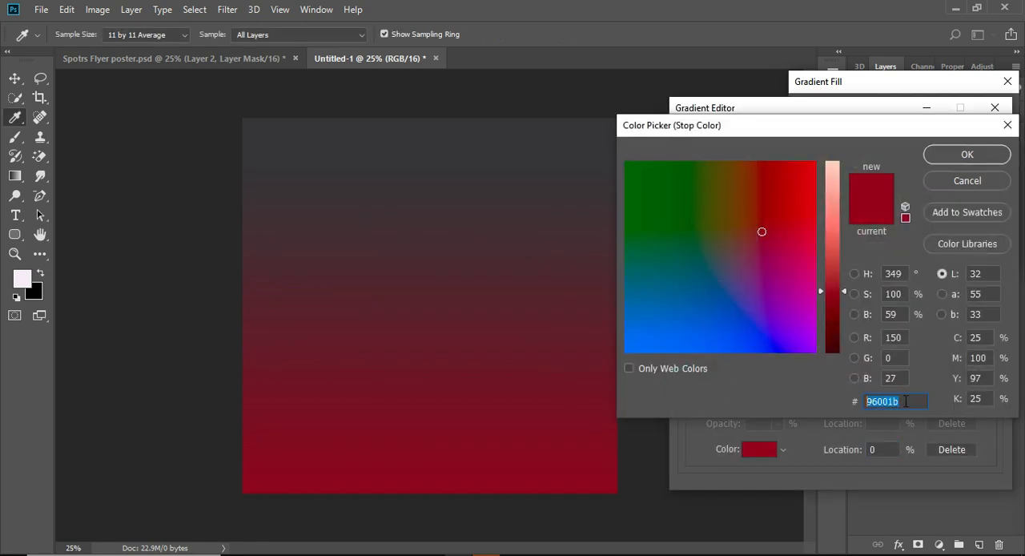
{"action": "left_click", "coordinate": [906, 399]}
{"action": "left_click", "coordinate": [964, 182]}
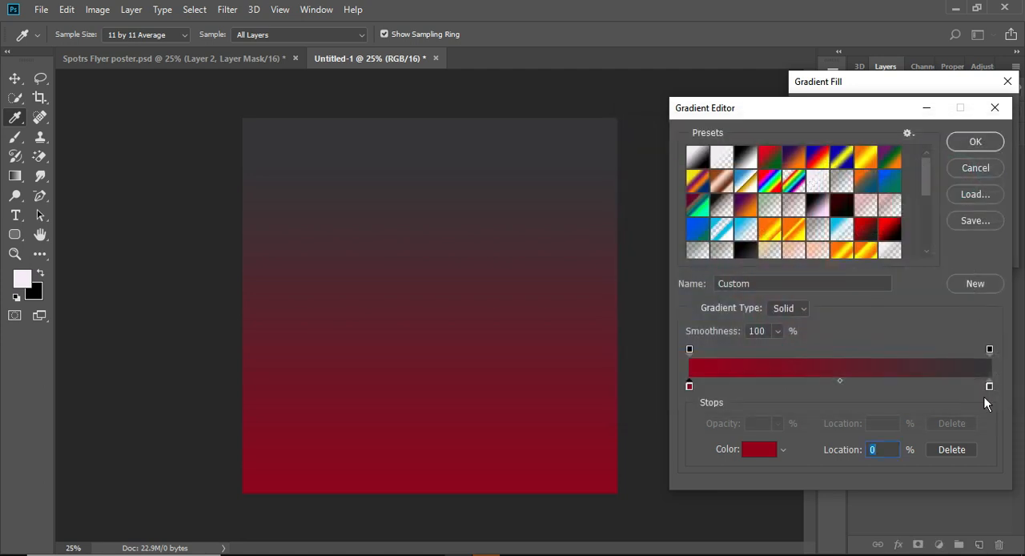
{"action": "left_click", "coordinate": [989, 392]}
{"action": "double_click", "coordinate": [990, 391]}
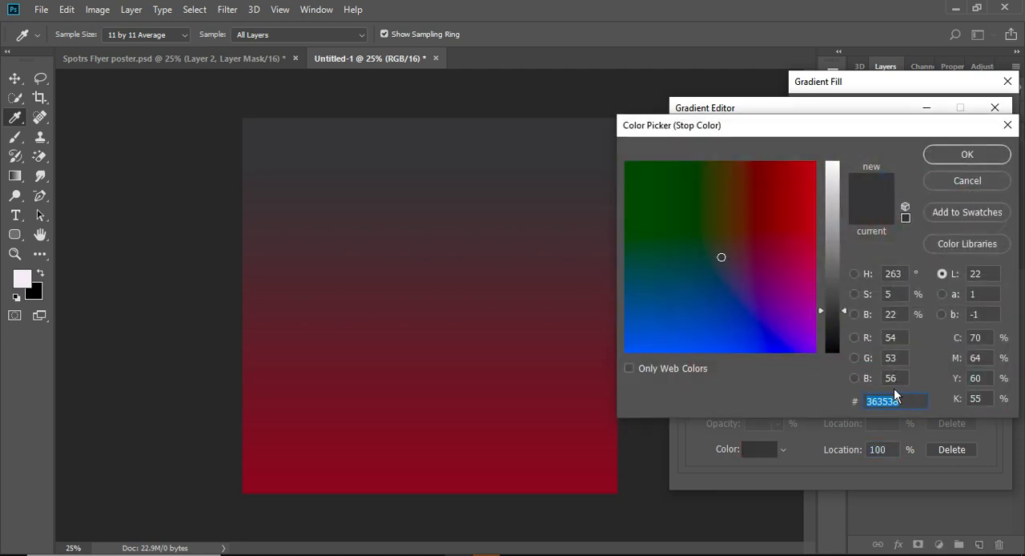
{"action": "left_click", "coordinate": [953, 179]}
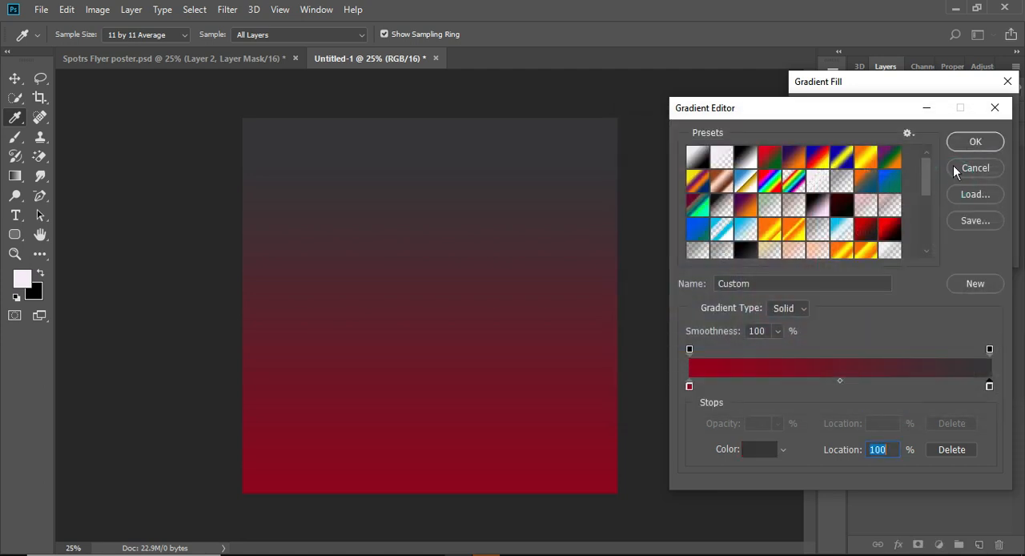
Apply the linear gradient fill at 90°, running from dark red 96001b to charcoal 363538
{"action": "left_click", "coordinate": [975, 143]}
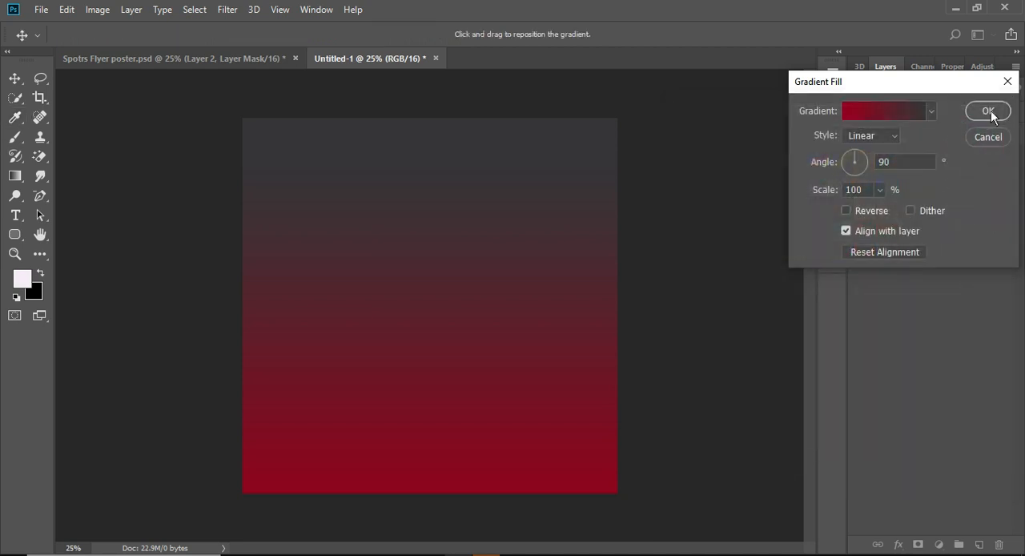
{"action": "left_click", "coordinate": [988, 112]}
{"action": "left_click", "coordinate": [859, 161]}
{"action": "left_click", "coordinate": [859, 161]}
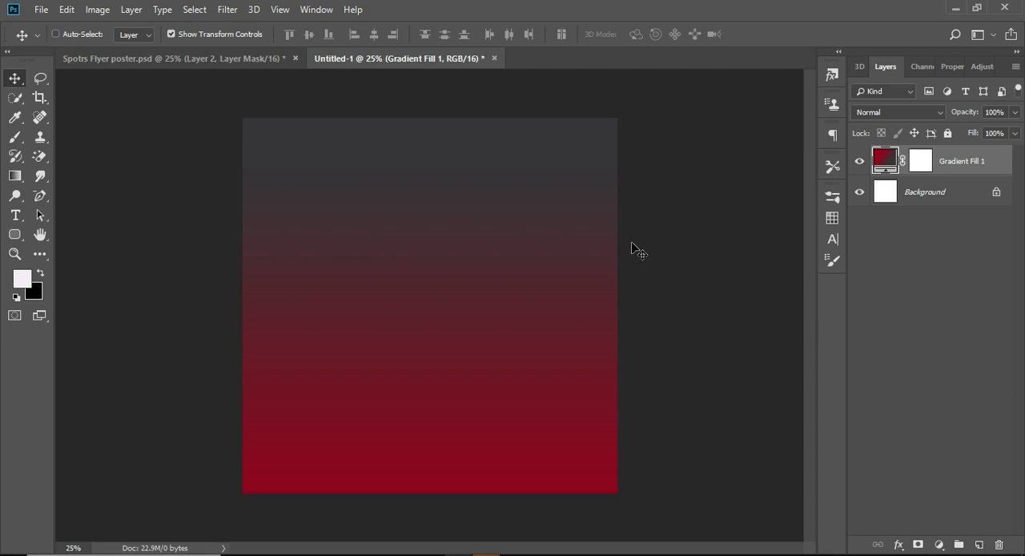
Paste the masked red shoes above the gradient, scale them to about 99.9%, and move them slightly lower
{"action": "key", "text": "ctrl+v"}
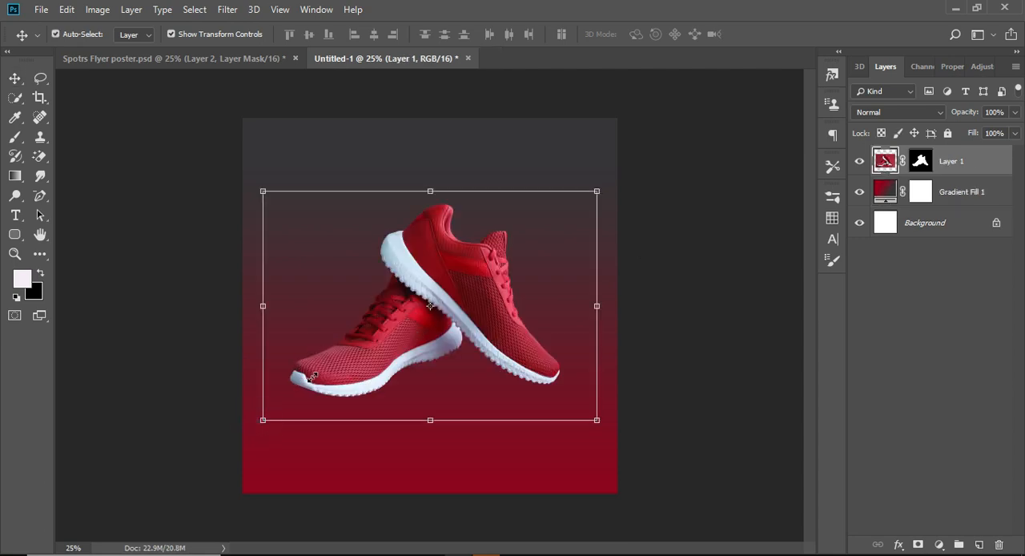
{"action": "mouse_move", "coordinate": [261, 420]}
{"action": "left_mouse_down"}
{"action": "mouse_move", "coordinate": [290, 401]}
{"action": "mouse_move", "coordinate": [263, 420]}
{"action": "left_mouse_up"}
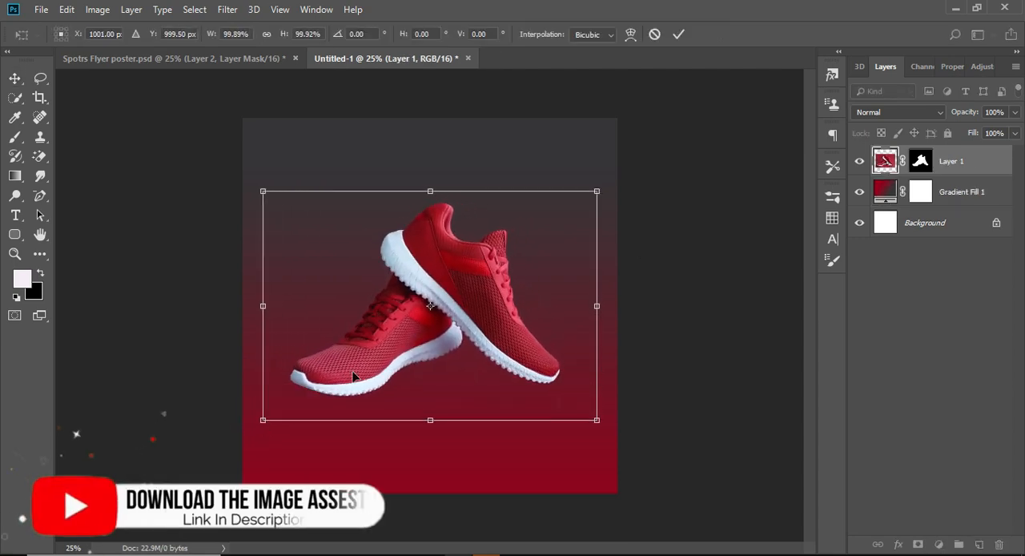
{"action": "mouse_move", "coordinate": [357, 371]}
{"action": "left_mouse_down"}
{"action": "mouse_move", "coordinate": [364, 389]}
{"action": "mouse_move", "coordinate": [356, 383]}
{"action": "left_mouse_up"}
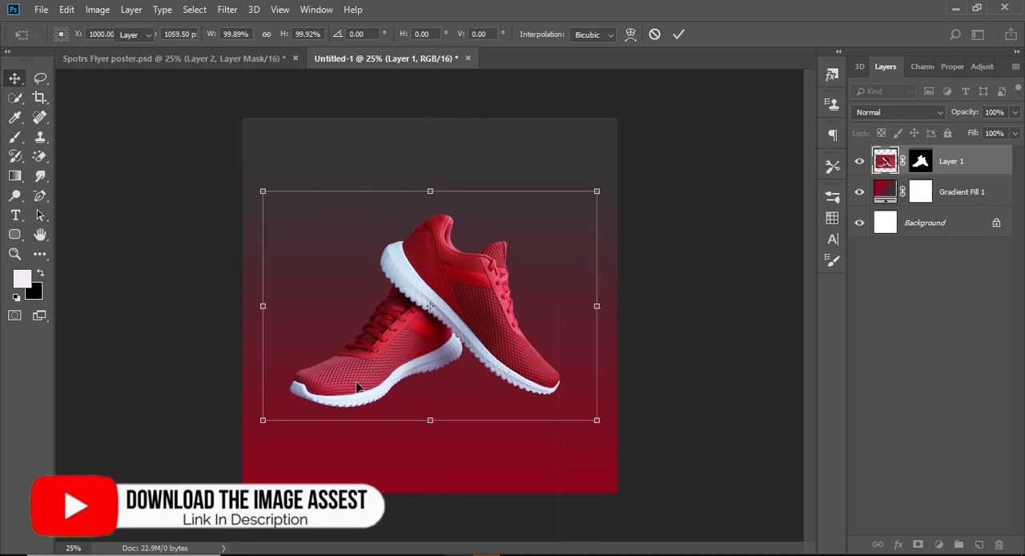
{"action": "key", "text": "Return"}
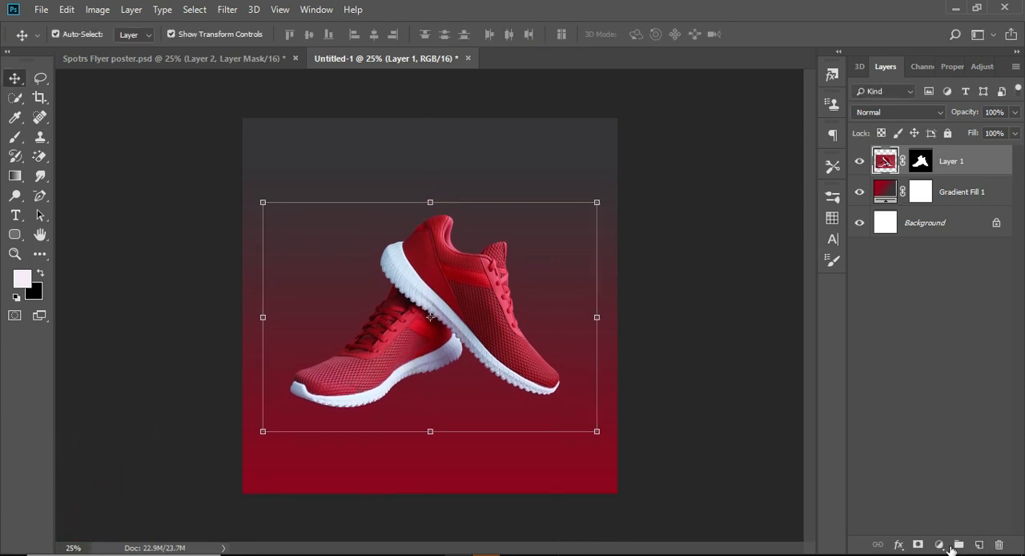
Nudge the shoes down so they sit mainly in the lower half of the canvas
{"action": "key", "text": "shift+Up"}
{"action": "key", "text": "shift+Up"}
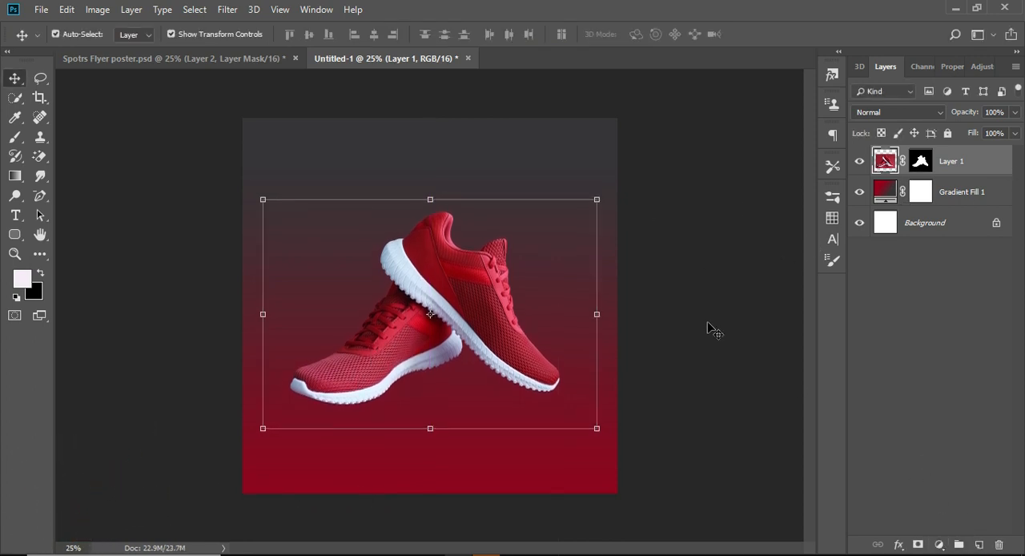
{"action": "key", "text": "shift+Down"}
{"action": "key", "text": "shift+Down"}
{"action": "key", "text": "shift+Down"}
{"action": "key", "text": "shift+Down"}
{"action": "key", "text": "shift+Down"}
{"action": "key", "text": "shift+Down"}
{"action": "key", "text": "shift+Down"}
{"action": "key", "text": "shift+Down"}
{"action": "key", "text": "shift+Down"}
{"action": "key", "text": "shift+Down"}
{"action": "key", "text": "shift+Down"}
{"action": "key", "text": "shift+Down"}
{"action": "key", "text": "shift+Down"}
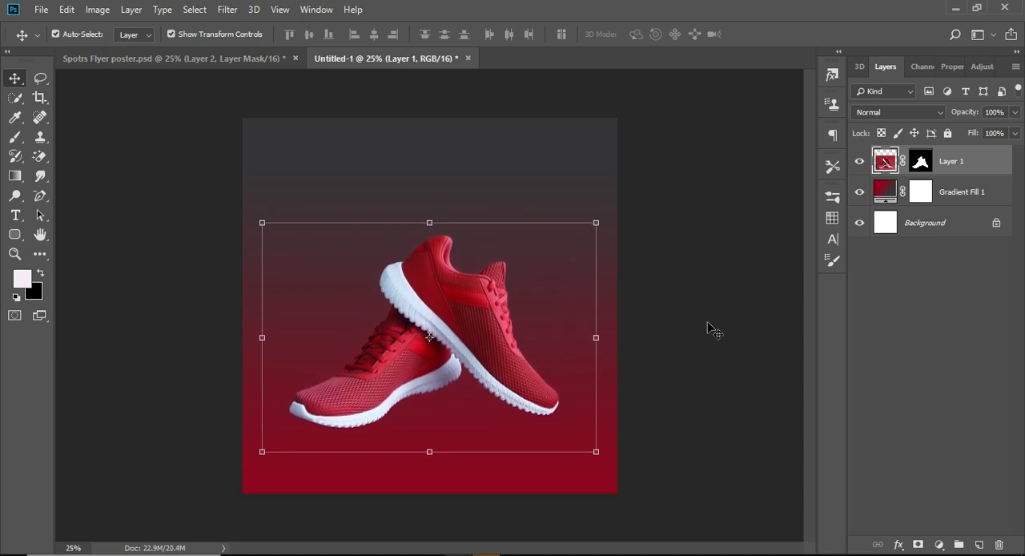
Create a layer between the gradient and the shoes and paint a soft black 000000 spot with a 1100 px brush at 88% opacity
{"action": "left_click", "coordinate": [666, 260]}
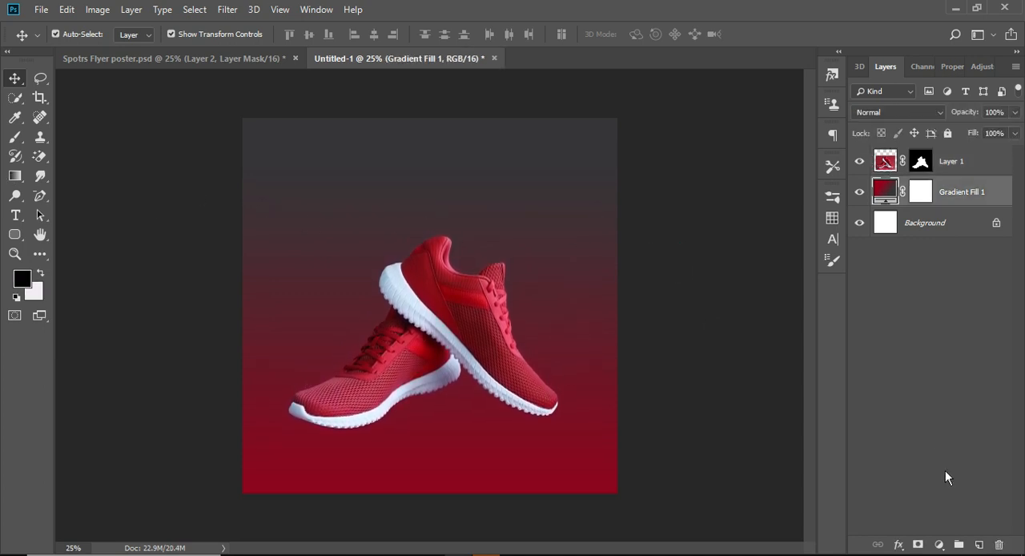
{"action": "left_click", "coordinate": [979, 544]}
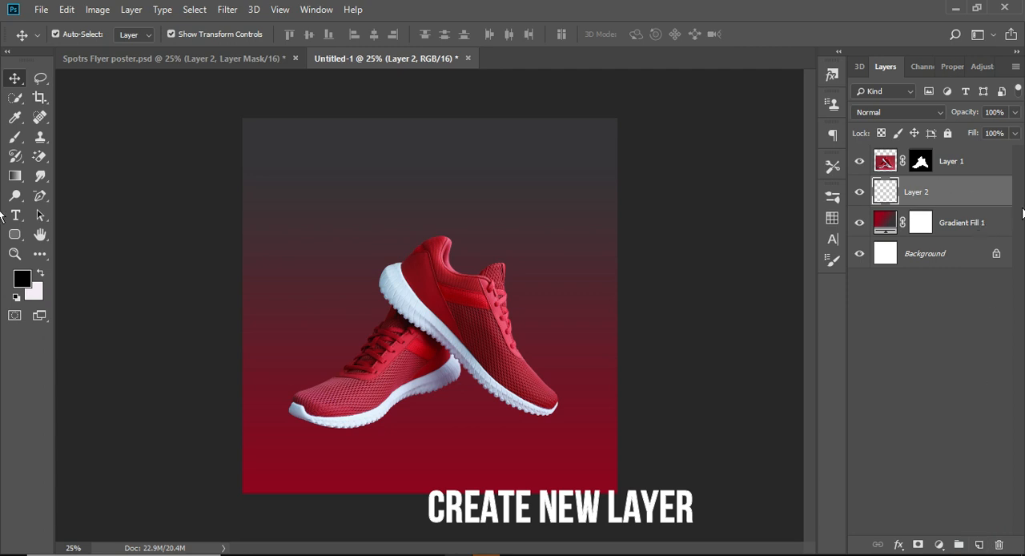
{"action": "left_click", "coordinate": [15, 136]}
{"action": "left_click", "coordinate": [22, 278]}
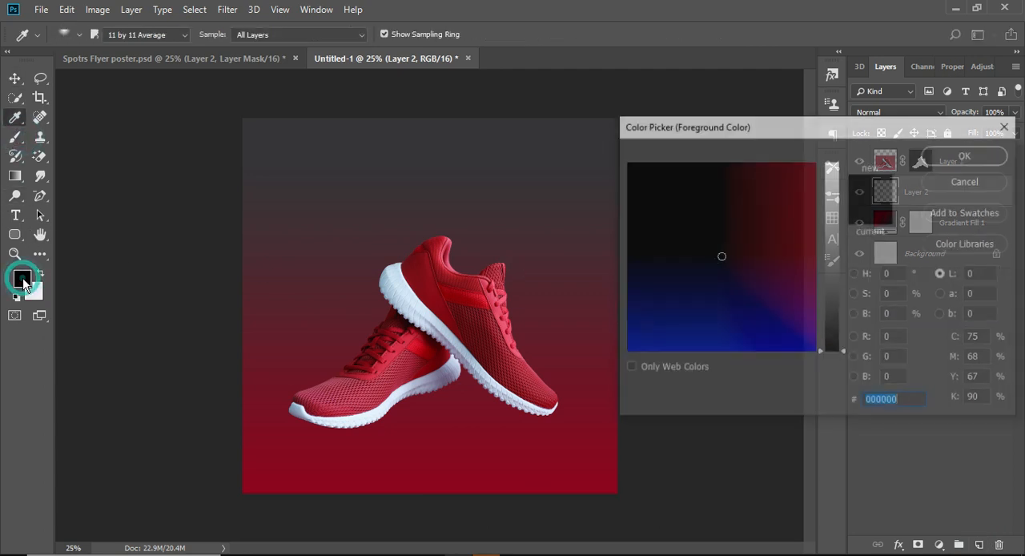
{"action": "left_click", "coordinate": [909, 396]}
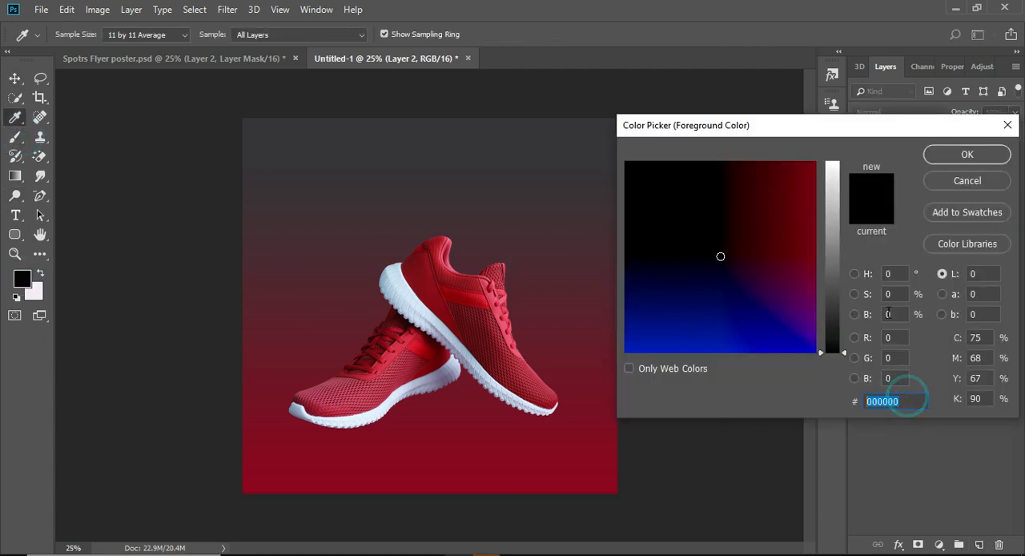
{"action": "left_click", "coordinate": [965, 155]}
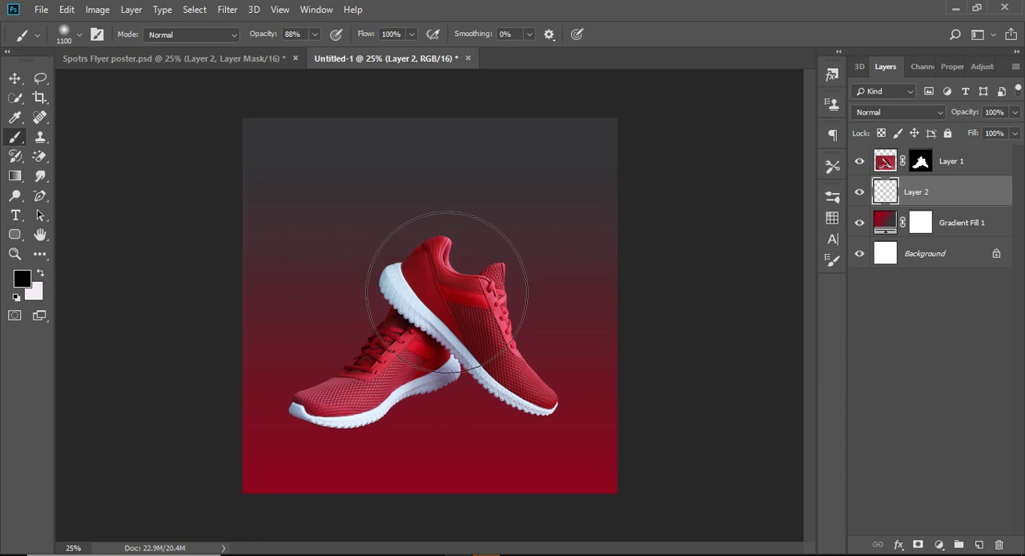
{"action": "left_click", "coordinate": [404, 282]}
{"action": "left_click", "coordinate": [404, 281]}
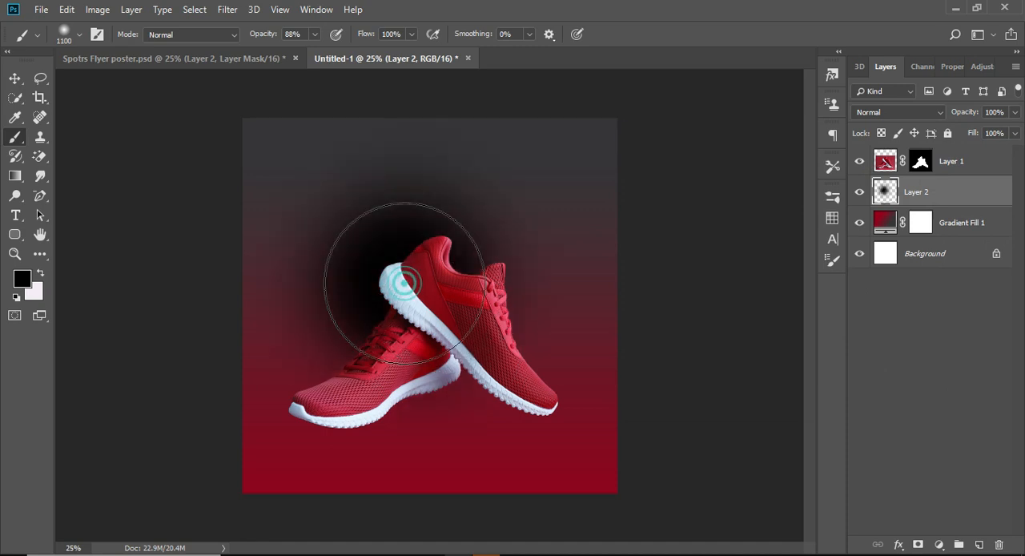
Squash the black spot to about 60% width and 7% height as a flat shadow beneath the left shoe
{"action": "left_click", "coordinate": [12, 79]}
{"action": "left_click_drag", "start_coordinate": [409, 119], "coordinate": [410, 440]}
{"action": "left_click_drag", "start_coordinate": [243, 430], "coordinate": [316, 434]}
{"action": "left_click_drag", "start_coordinate": [428, 433], "coordinate": [453, 432]}
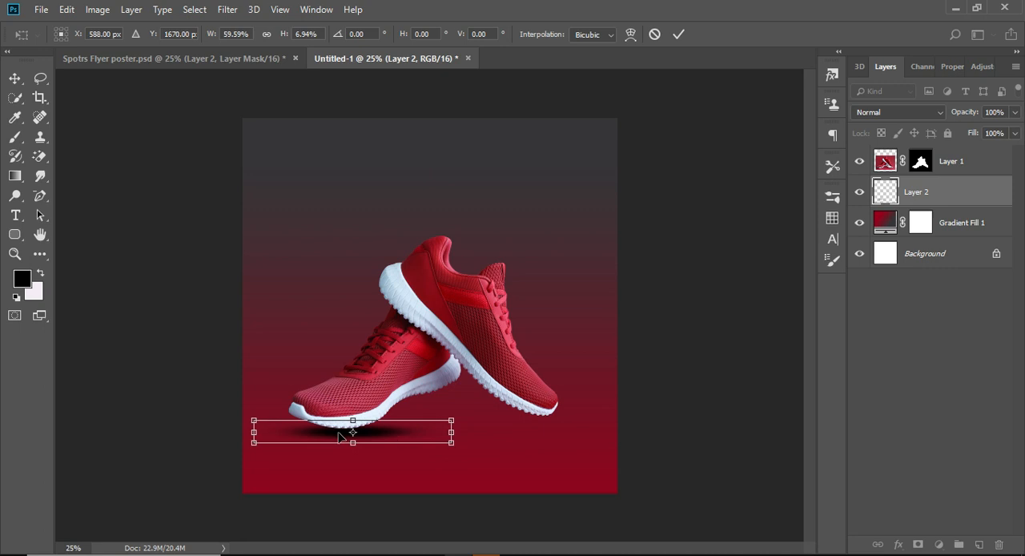
{"action": "left_click_drag", "start_coordinate": [341, 436], "coordinate": [343, 439]}
{"action": "key", "text": "Return"}
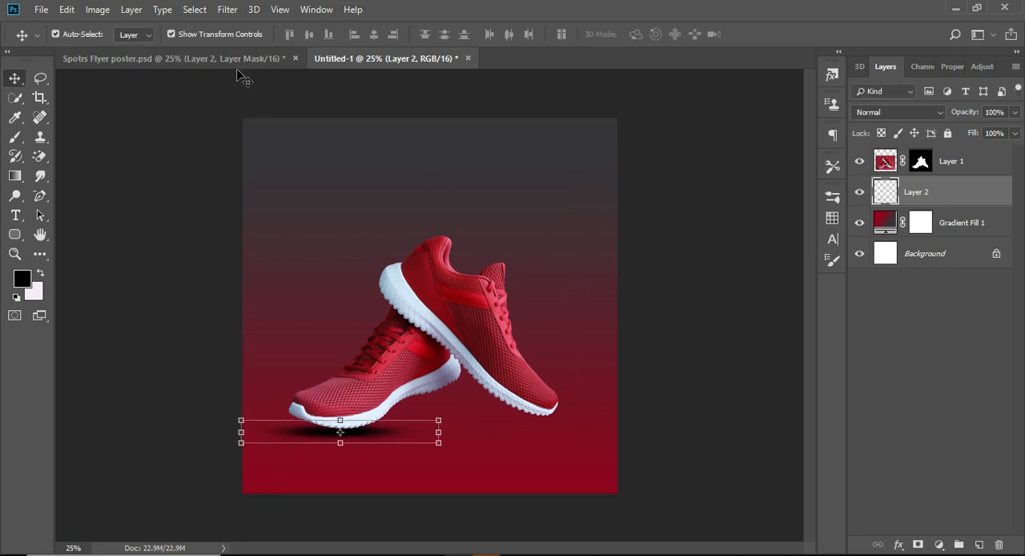
Duplicate the flat shadow beneath the right shoe's toe and nudge the copy left and up against the sole
{"action": "left_click_drag", "start_coordinate": [312, 432], "coordinate": [509, 424]}
{"action": "left_click", "coordinate": [724, 351]}
{"action": "left_click", "coordinate": [576, 423]}
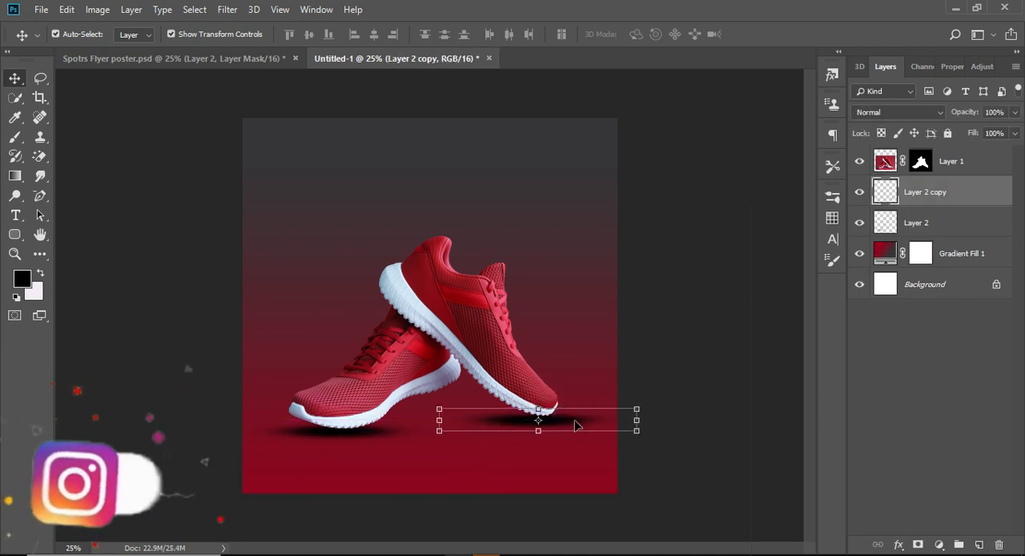
{"action": "key", "text": "Left"}
{"action": "key", "text": "Left"}
{"action": "key", "text": "Left"}
{"action": "key", "text": "Left"}
{"action": "key", "text": "Up"}
{"action": "key", "text": "Up"}
{"action": "key", "text": "Up"}
{"action": "left_click", "coordinate": [729, 320]}
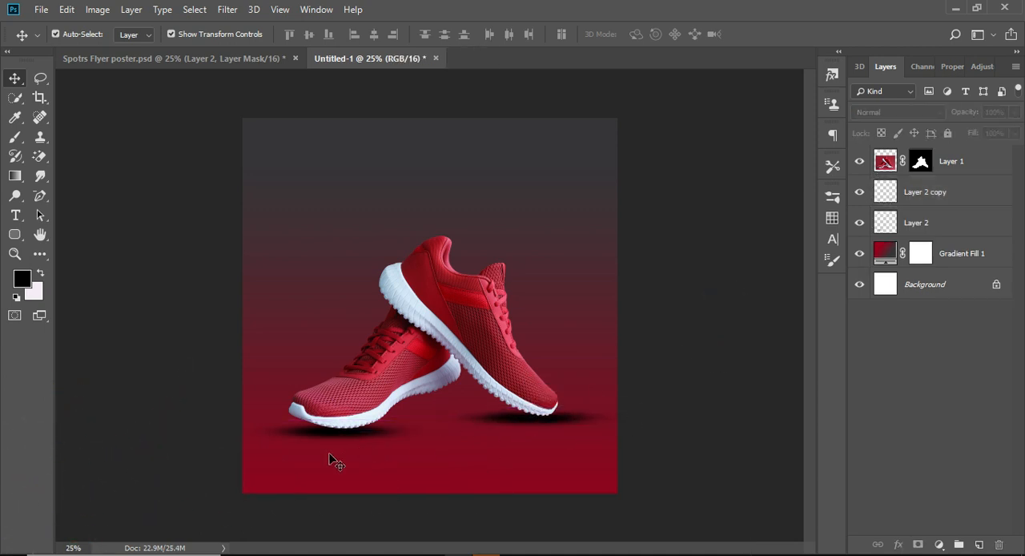
Apply a Gaussian Blur with a 23.5 px radius to the left shoe's shadow
{"action": "left_click", "coordinate": [332, 430]}
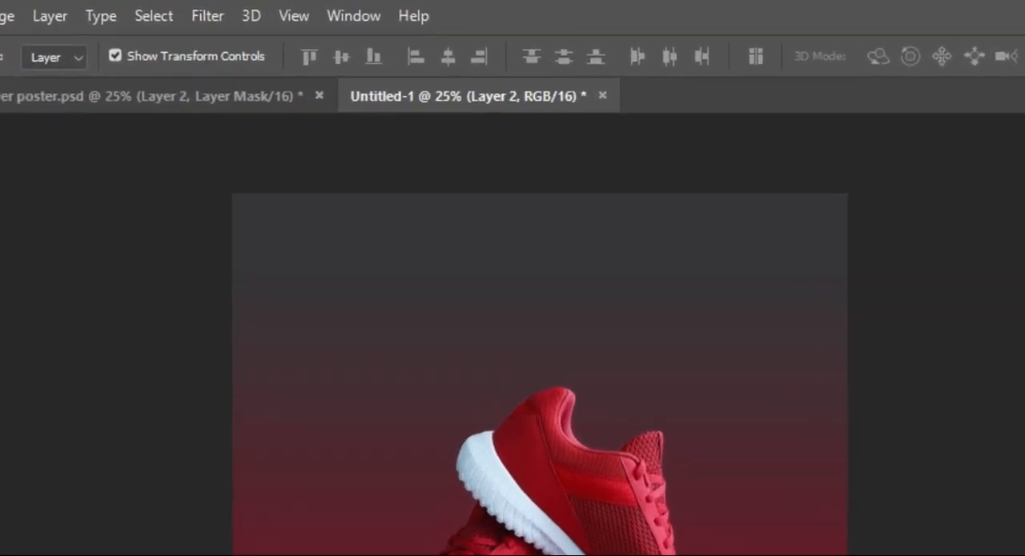
{"action": "left_click", "coordinate": [217, 13]}
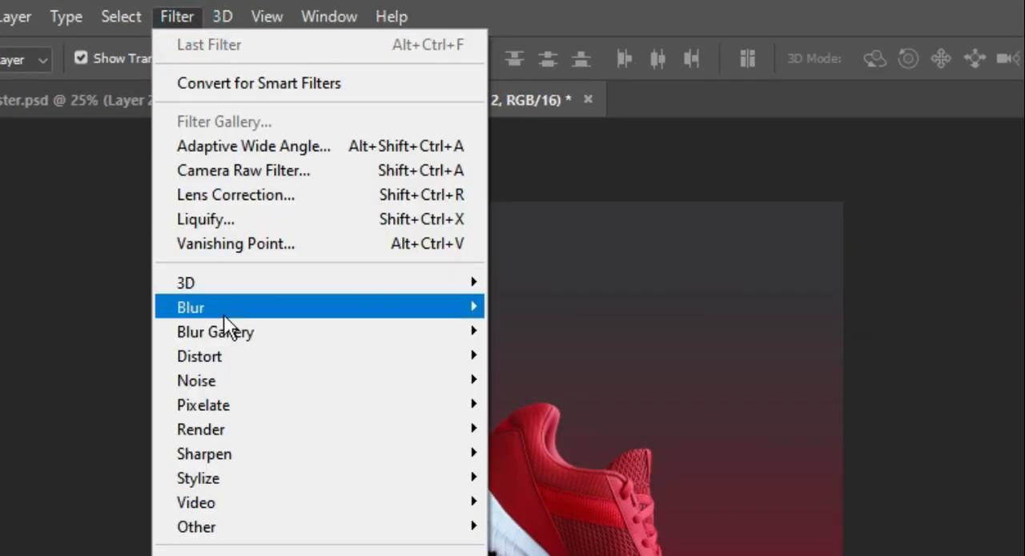
{"action": "mouse_move", "coordinate": [224, 314]}
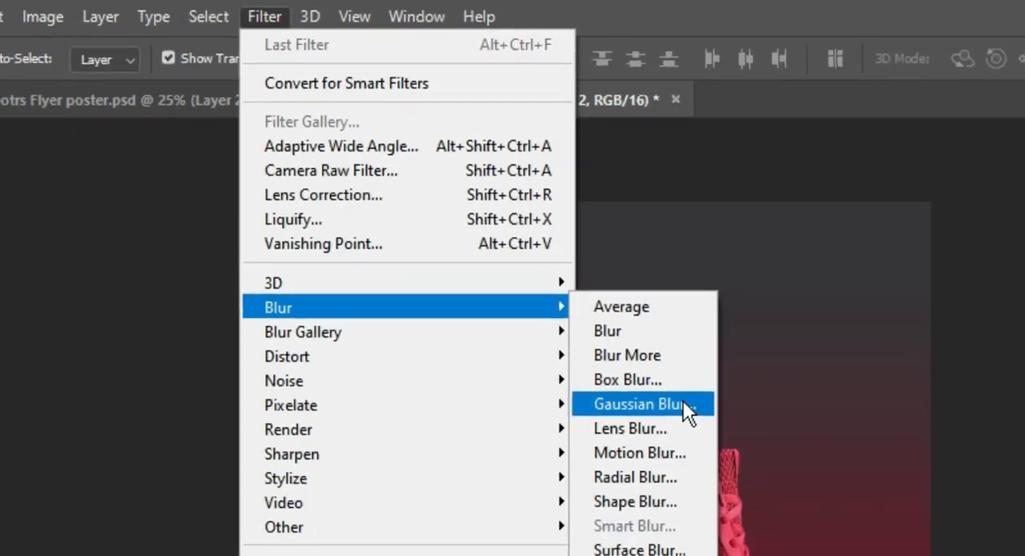
{"action": "left_click", "coordinate": [578, 402]}
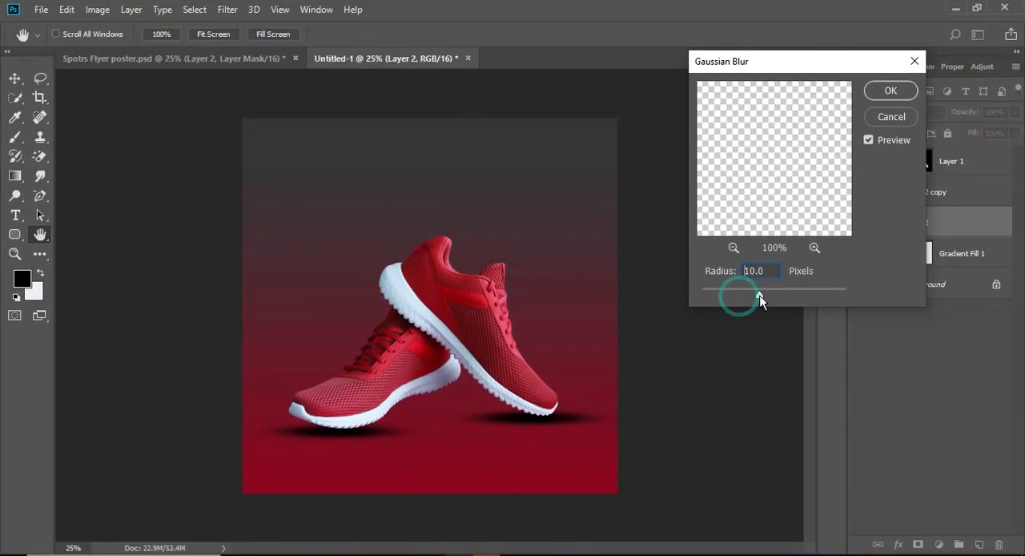
{"action": "left_click_drag", "start_coordinate": [760, 298], "coordinate": [767, 291]}
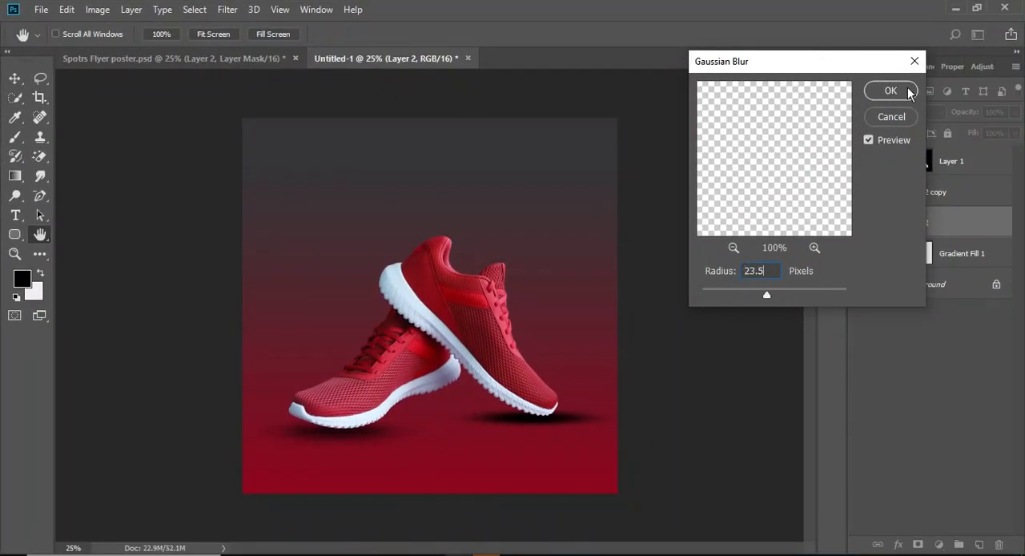
{"action": "left_click", "coordinate": [910, 94]}
Apply a Gaussian Blur with a 23.5 px radius to the right shoe's shadow
{"action": "left_click", "coordinate": [553, 417]}
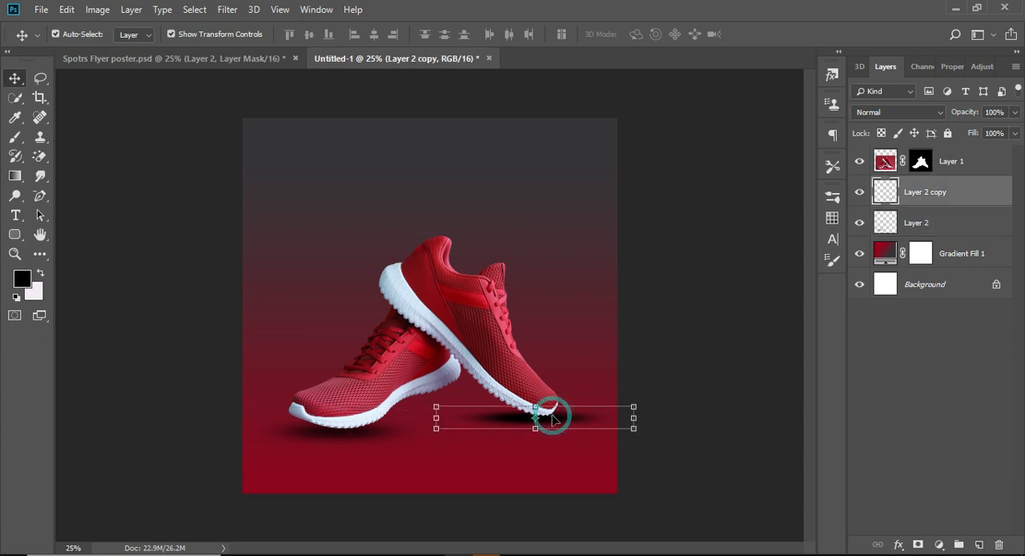
{"action": "left_click", "coordinate": [228, 9]}
{"action": "mouse_move", "coordinate": [253, 176]}
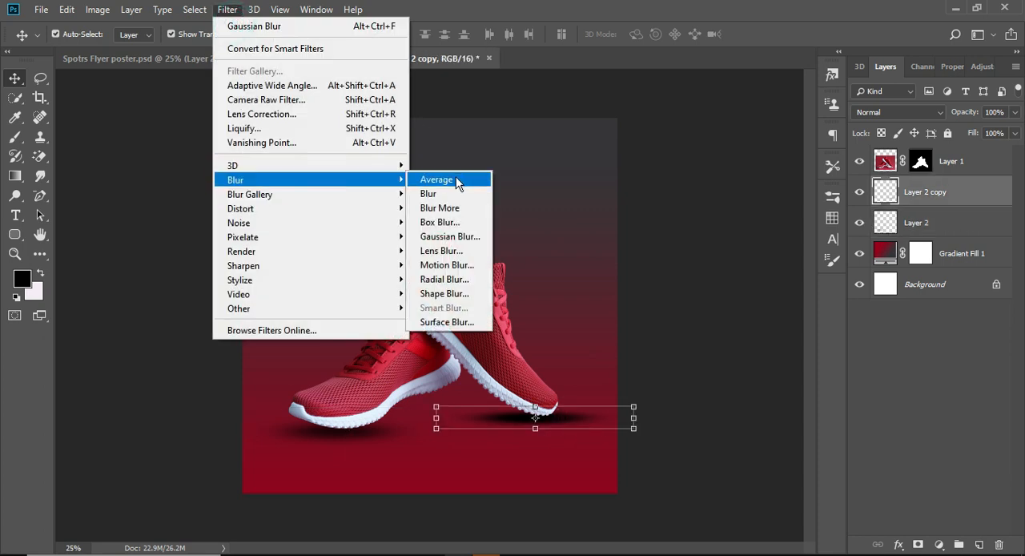
{"action": "left_click", "coordinate": [438, 231]}
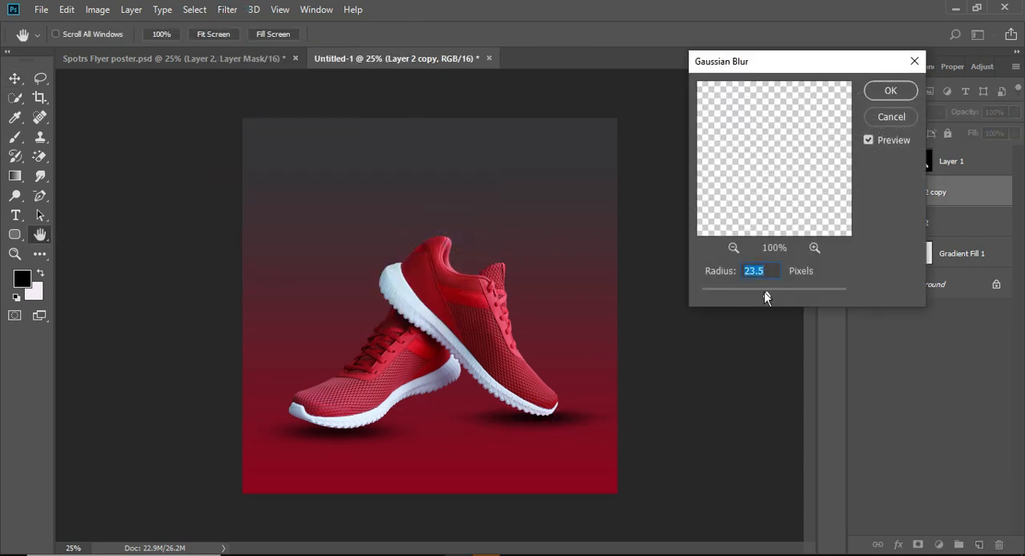
{"action": "left_click", "coordinate": [887, 91]}
Lower the opacity of the left shoe's shadow to about 87%
{"action": "left_click", "coordinate": [327, 433]}
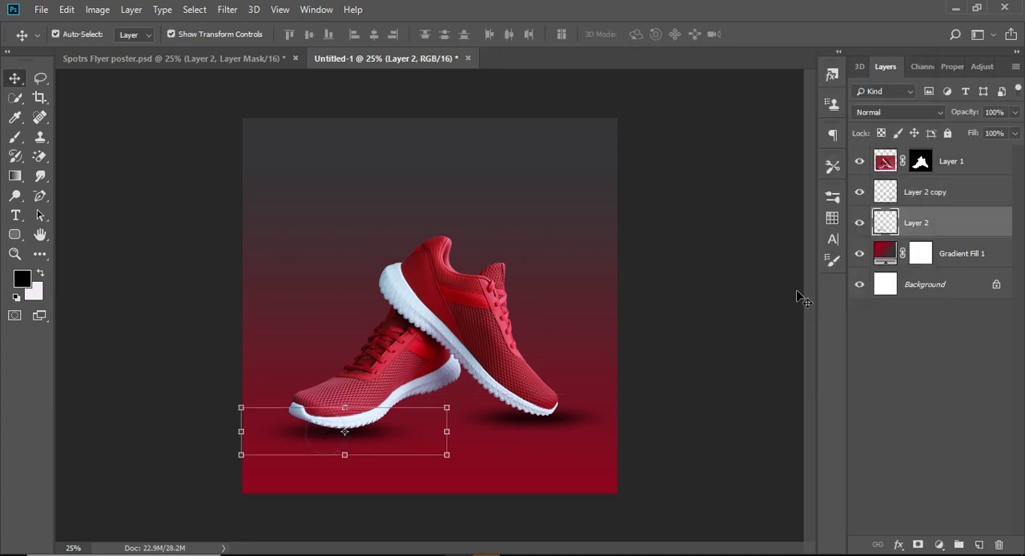
{"action": "left_click", "coordinate": [1014, 113]}
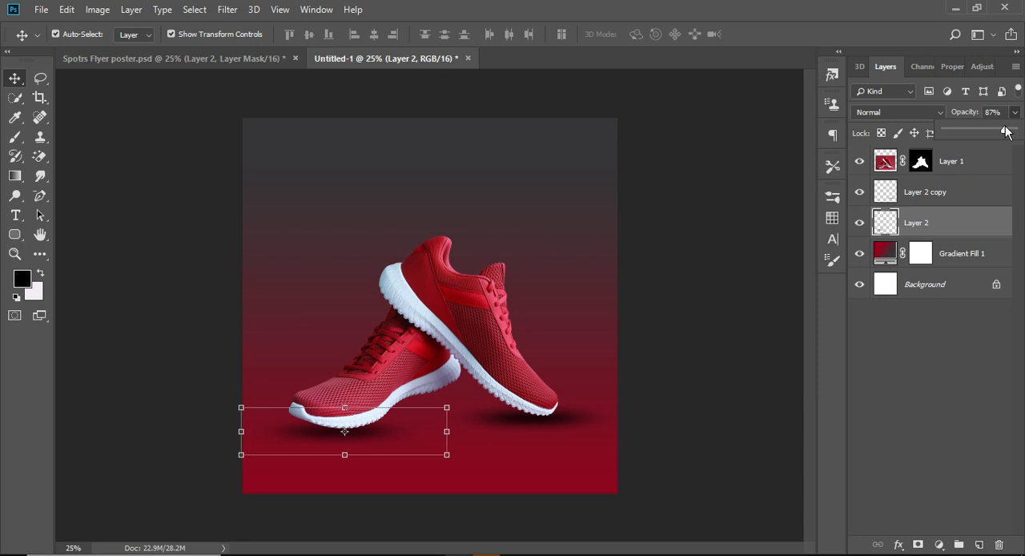
{"action": "left_click", "coordinate": [763, 216]}
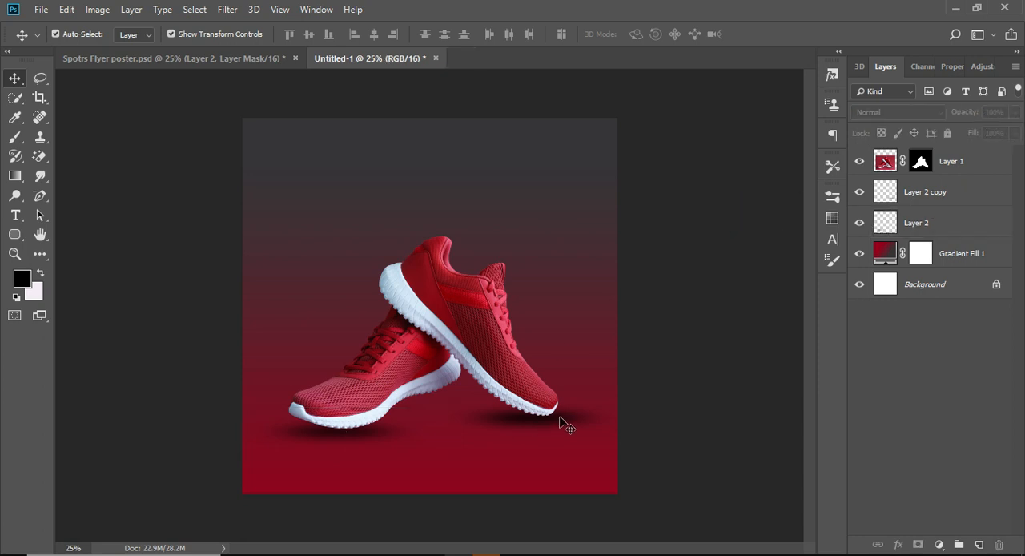
Lower the opacity of the right shoe's shadow slightly below 100%
{"action": "left_click", "coordinate": [935, 194]}
{"action": "left_click", "coordinate": [1016, 113]}
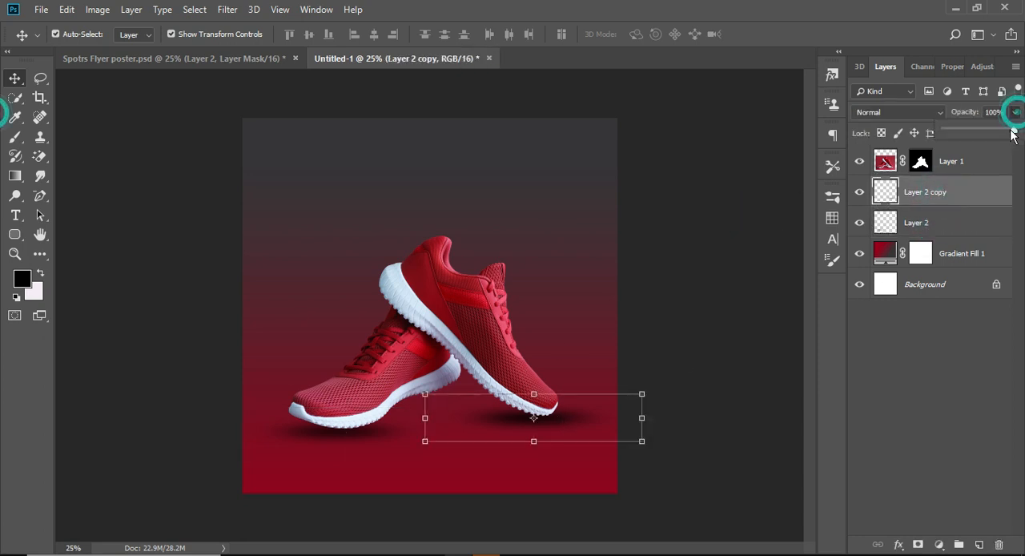
{"action": "left_click_drag", "start_coordinate": [1013, 132], "coordinate": [1009, 133]}
{"action": "left_click", "coordinate": [760, 176]}
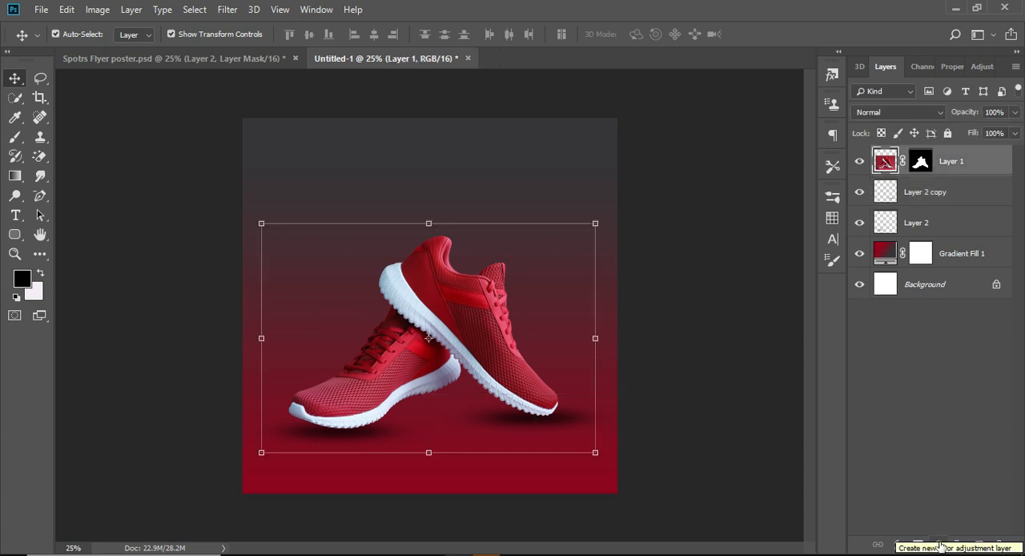
Add a Color Lookup adjustment layer above the shoes using the Crisp_Warm.look 3DLUT and compare the image without it
{"action": "left_click", "coordinate": [940, 545]}
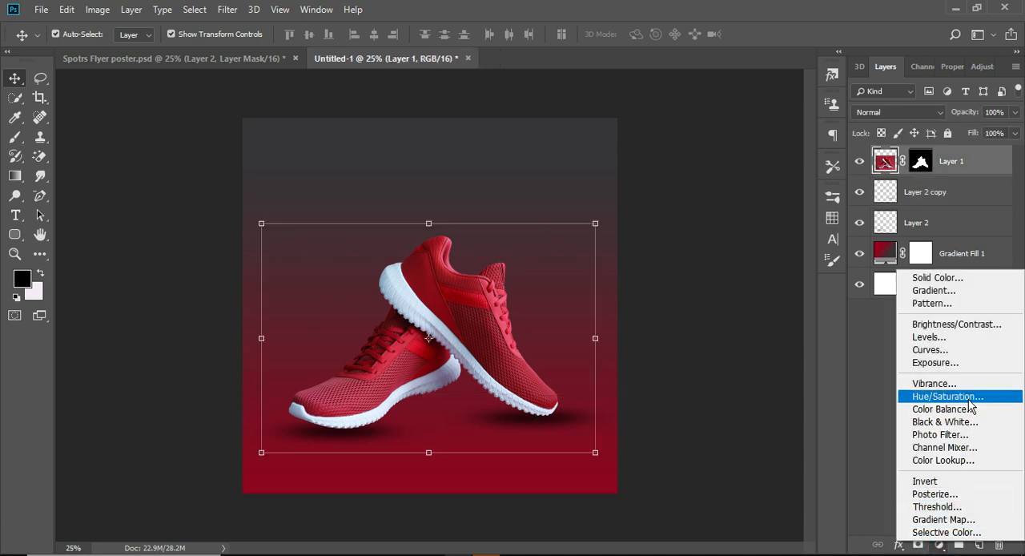
{"action": "left_click", "coordinate": [962, 460]}
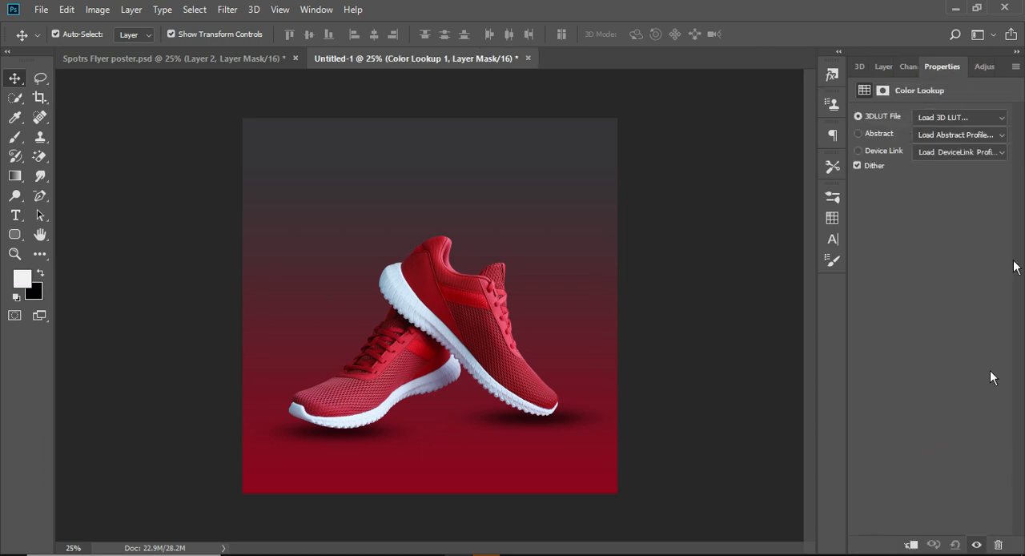
{"action": "left_click", "coordinate": [979, 119]}
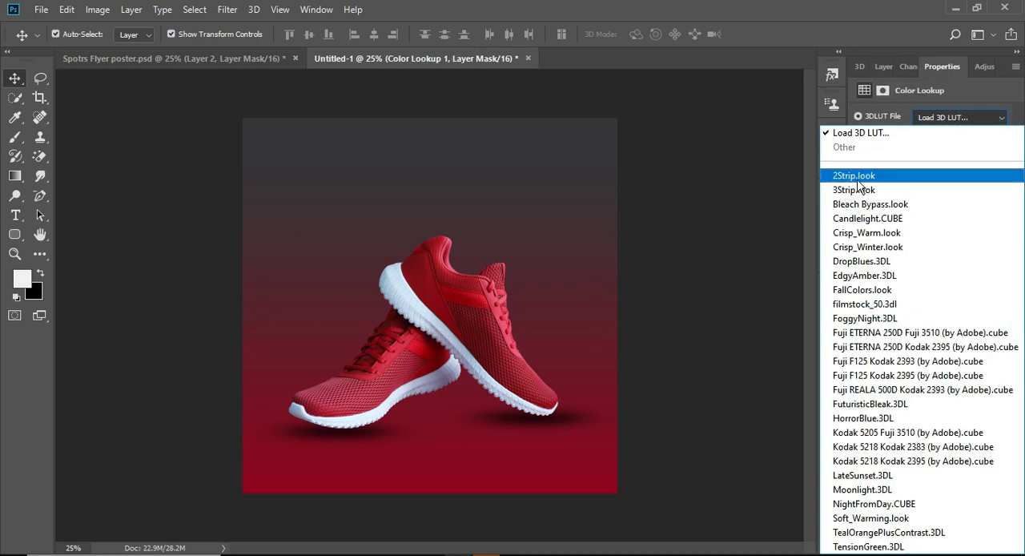
{"action": "left_click", "coordinate": [857, 180]}
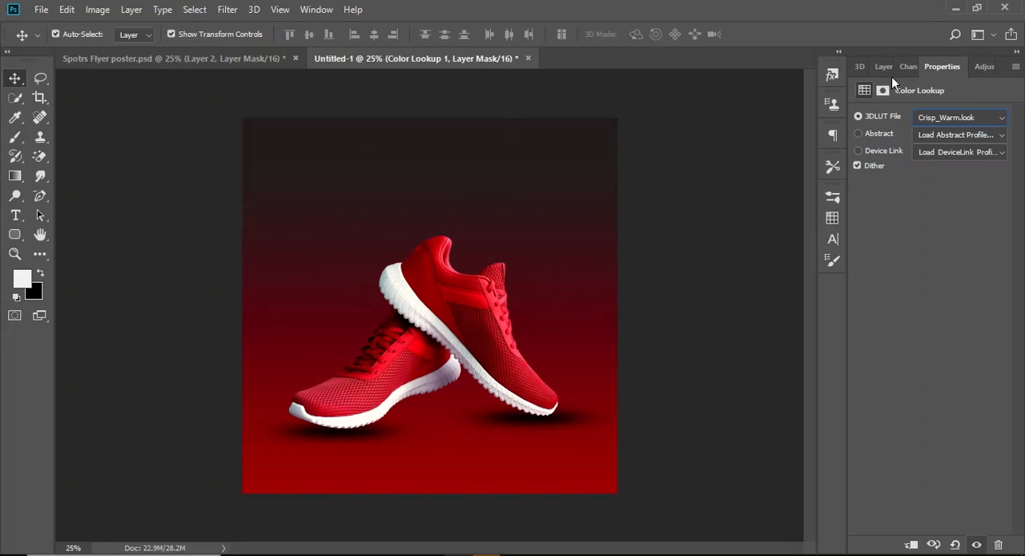
{"action": "left_click", "coordinate": [882, 67]}
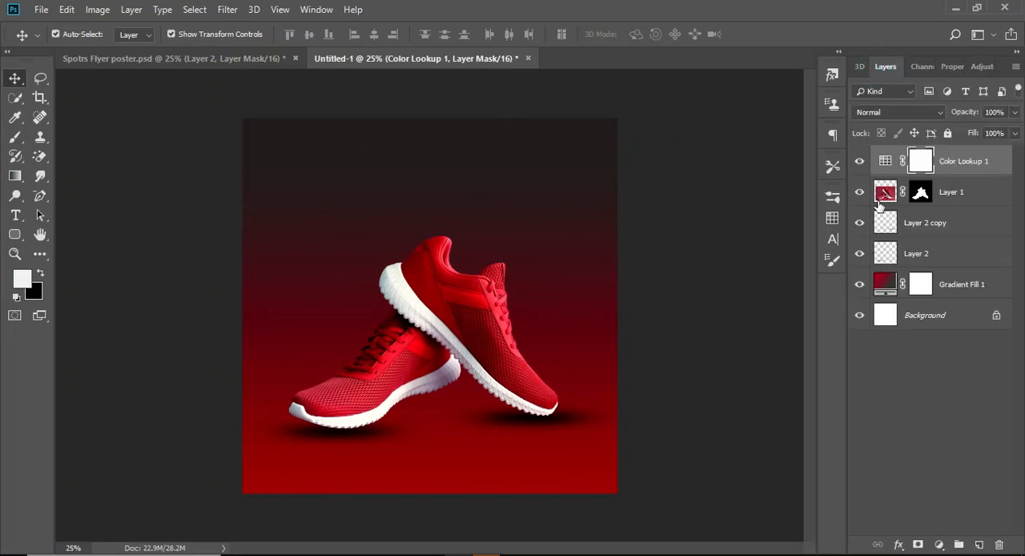
{"action": "left_click", "coordinate": [860, 162]}
{"action": "left_click", "coordinate": [860, 163]}
Lower the opacity of the left shoe's shadow to 58%
{"action": "left_click", "coordinate": [471, 292]}
{"action": "key", "text": "x"}
{"action": "left_click", "coordinate": [356, 432]}
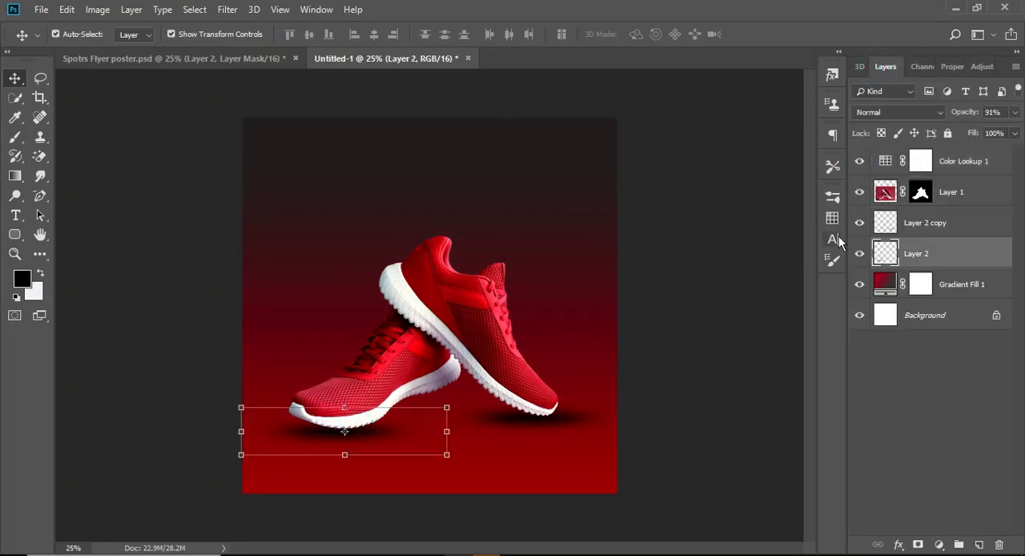
{"action": "left_click", "coordinate": [1016, 112]}
{"action": "left_click_drag", "start_coordinate": [976, 132], "coordinate": [985, 133]}
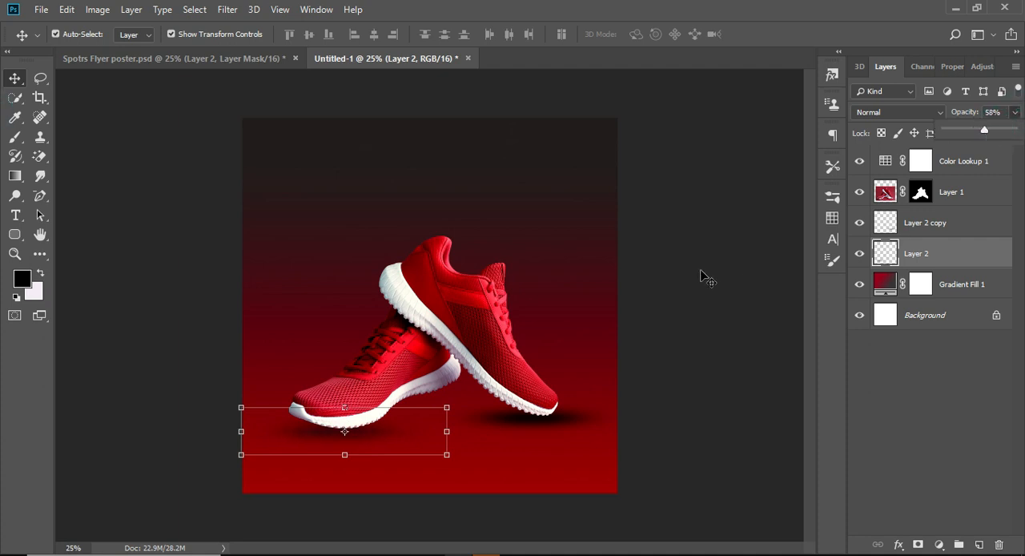
{"action": "left_click", "coordinate": [703, 276]}
Lower the opacity of the right shoe's shadow to nearly match the left one
{"action": "left_click", "coordinate": [975, 250]}
{"action": "left_click", "coordinate": [976, 226]}
{"action": "left_click", "coordinate": [1014, 113]}
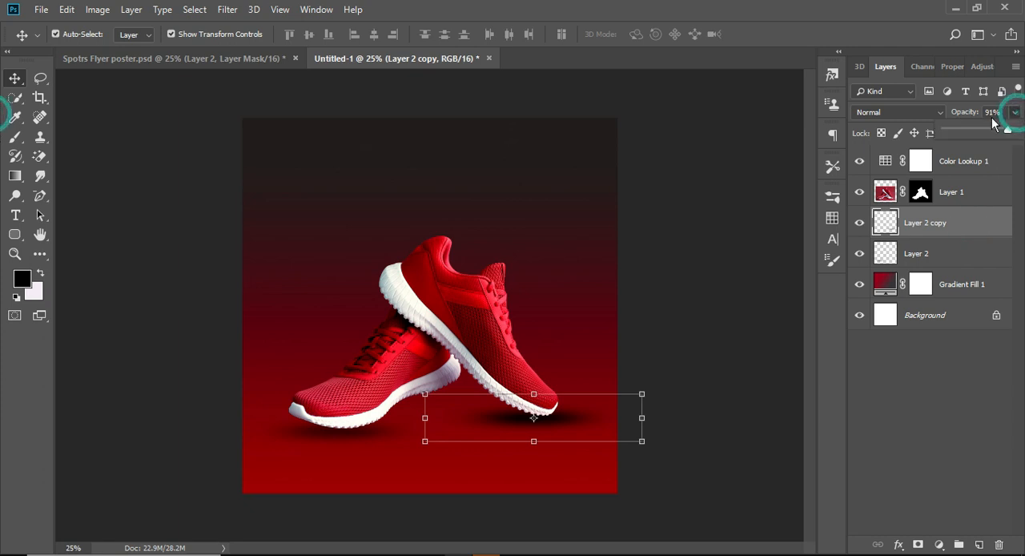
{"action": "left_click", "coordinate": [982, 132]}
{"action": "left_click", "coordinate": [702, 221]}
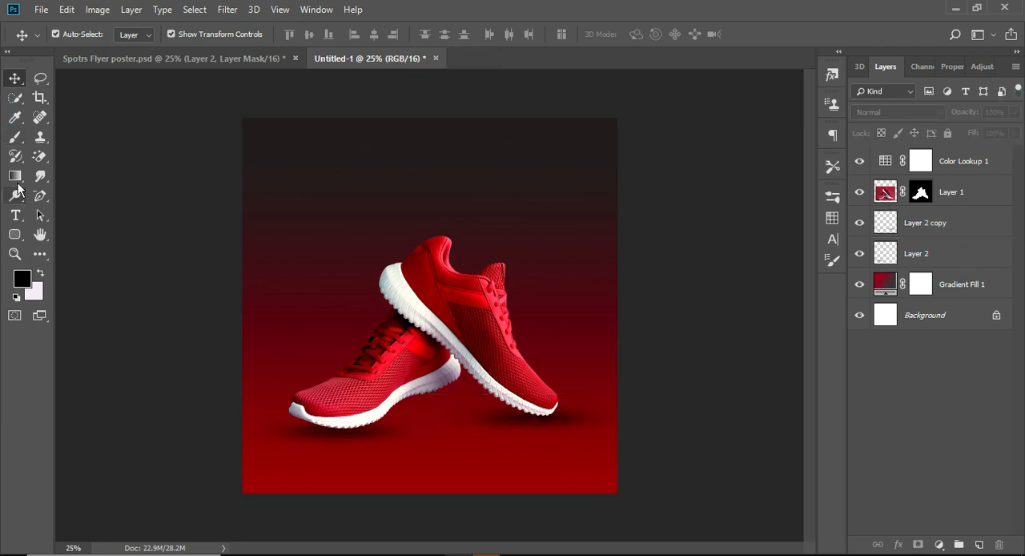
Add the text NEW ARRIVAL in Bebas Neue, enlarge it slightly and centre it near the flyer's upper edge
{"action": "left_click", "coordinate": [15, 215]}
{"action": "left_click", "coordinate": [301, 194]}
{"action": "type", "text": "NEW ARRIVAL"}
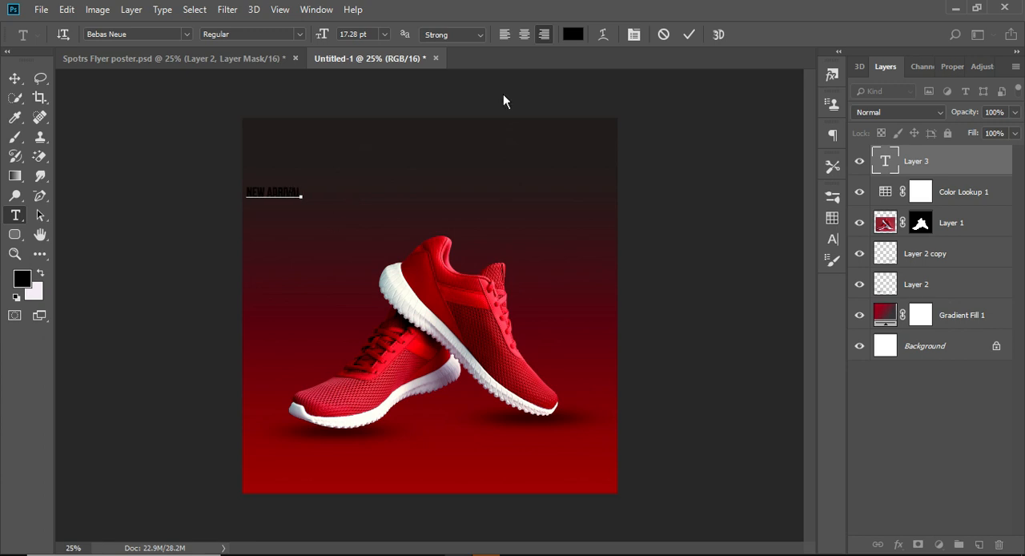
{"action": "key", "text": "ctrl+Return"}
{"action": "key", "text": "v"}
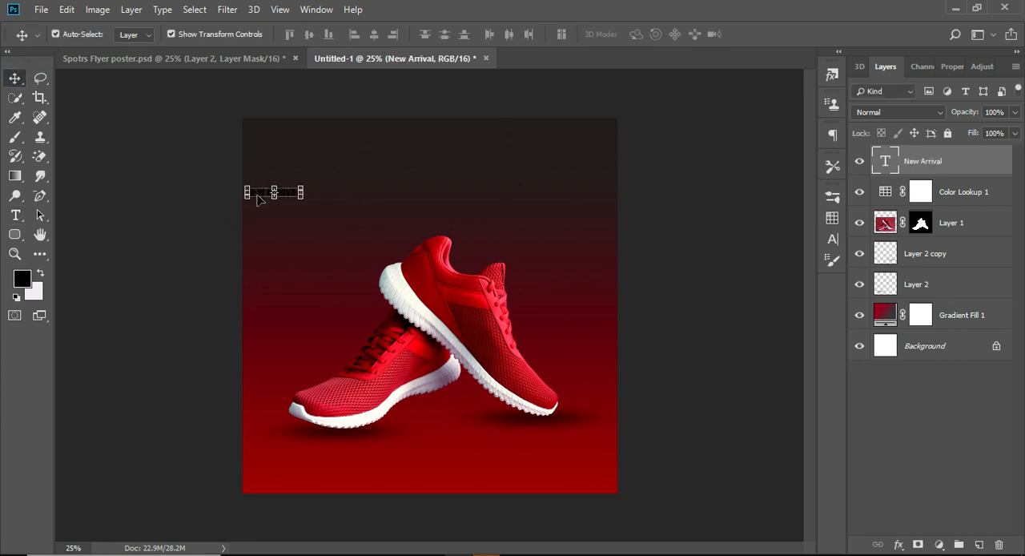
{"action": "left_click_drag", "start_coordinate": [248, 196], "coordinate": [430, 142]}
{"action": "key", "text": "Return"}
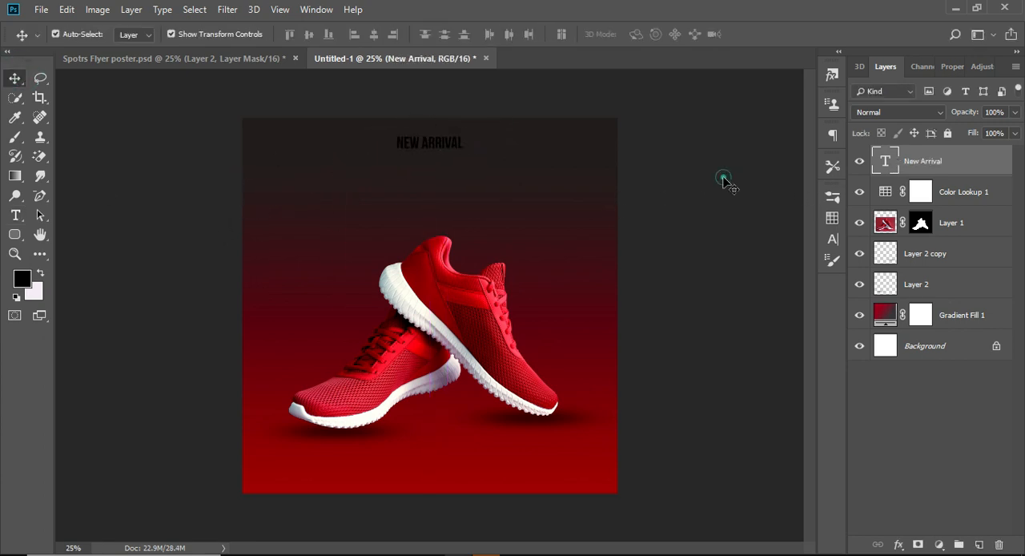
Duplicate the NEW ARRIVAL text twice below the original and change the middle copy to Sports Collection
{"action": "left_click", "coordinate": [442, 141]}
{"action": "left_click_drag", "start_coordinate": [442, 140], "coordinate": [431, 162]}
{"action": "double_click", "coordinate": [464, 155]}
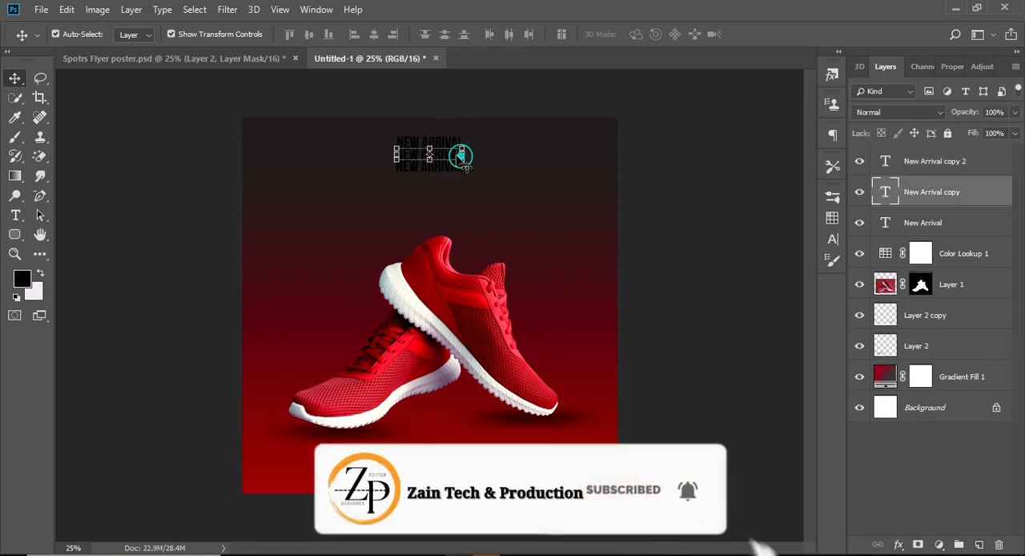
{"action": "left_click", "coordinate": [463, 154]}
{"action": "key", "text": "BackSpace"}
{"action": "key", "text": "BackSpace"}
{"action": "key", "text": "BackSpace"}
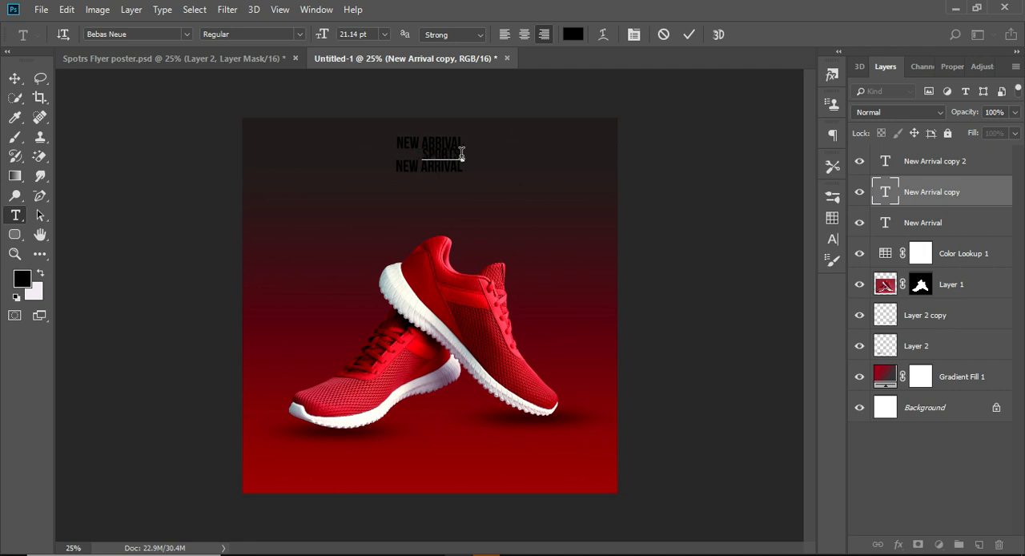
{"action": "type", "text": "Sports C"}
{"action": "type", "text": "ollection"}
Change the wording of the lowest text copy to New Collection
{"action": "left_click", "coordinate": [465, 167]}
{"action": "key", "text": "BackSpace"}
{"action": "key", "text": "BackSpace"}
{"action": "key", "text": "BackSpace"}
{"action": "key", "text": "BackSpace"}
{"action": "key", "text": "BackSpace"}
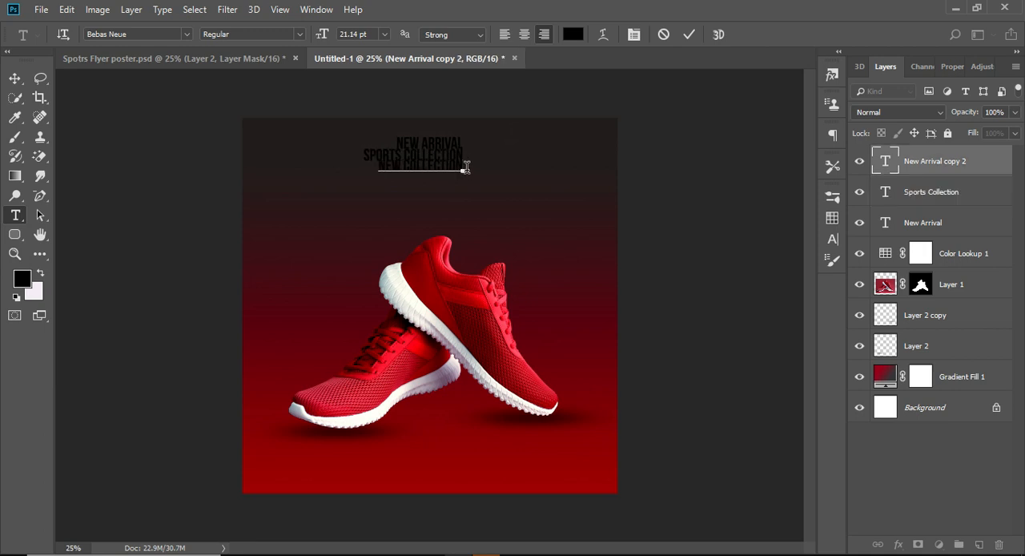
{"action": "left_click", "coordinate": [15, 78]}
Recolour the NEW ARRIVAL text to near-white
{"action": "left_click", "coordinate": [449, 143]}
{"action": "left_click", "coordinate": [832, 239]}
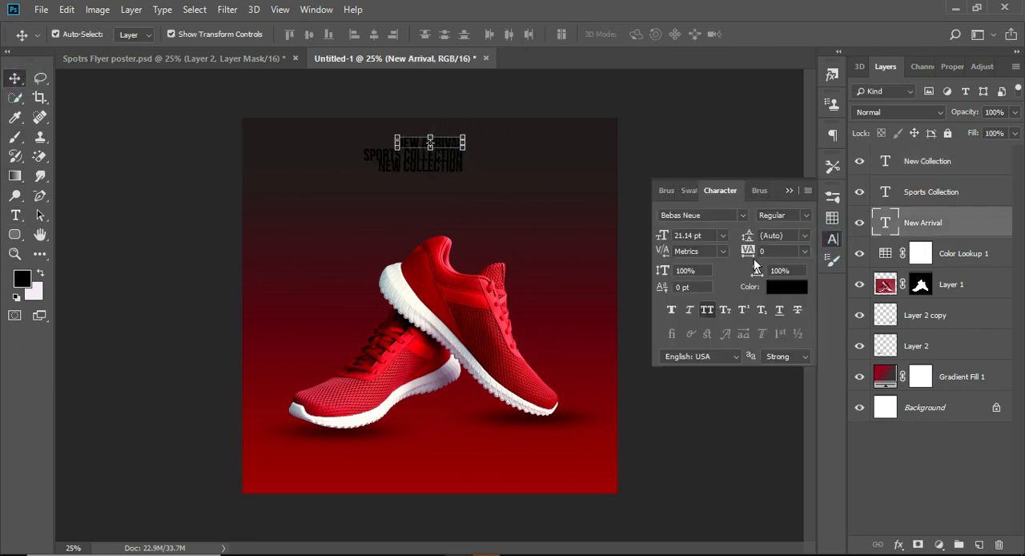
{"action": "left_click", "coordinate": [776, 284]}
{"action": "mouse_move", "coordinate": [833, 194]}
{"action": "left_mouse_down"}
{"action": "mouse_move", "coordinate": [838, 174]}
{"action": "mouse_move", "coordinate": [837, 183]}
{"action": "left_mouse_up"}
{"action": "key", "text": "Return"}
{"action": "left_click", "coordinate": [405, 142]}
{"action": "left_click", "coordinate": [380, 155]}
{"action": "key", "text": "Escape"}
{"action": "left_click", "coordinate": [705, 197]}
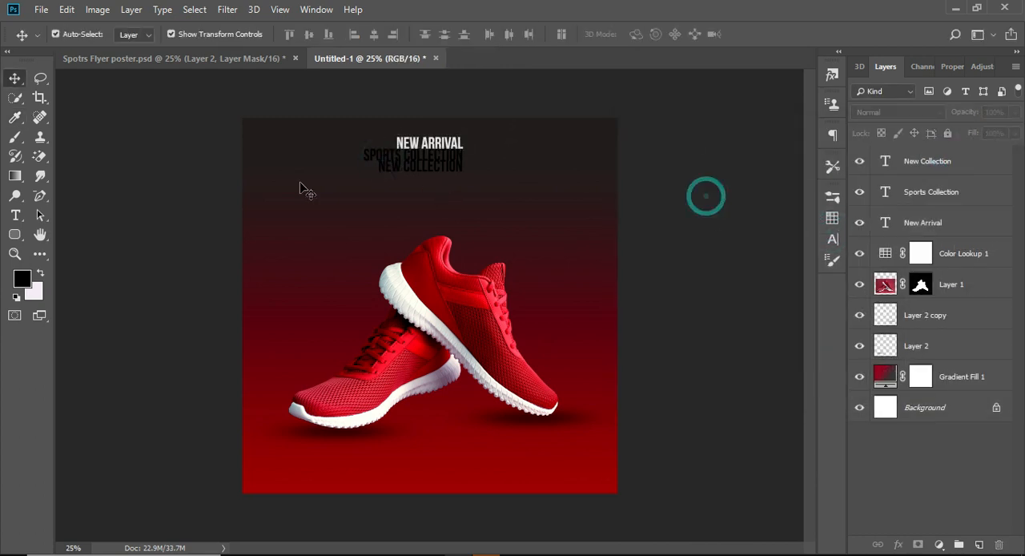
Shift the New Collection text down and enlarge the Sports Collection text to about twice its width
{"action": "left_click", "coordinate": [442, 164]}
{"action": "left_click_drag", "start_coordinate": [441, 164], "coordinate": [442, 174]}
{"action": "left_click", "coordinate": [366, 157]}
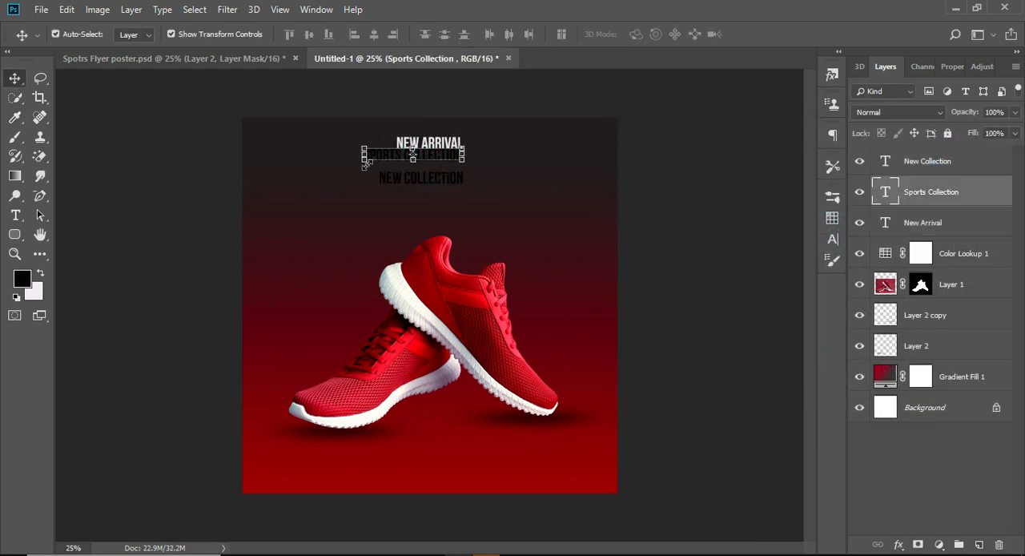
{"action": "left_click_drag", "start_coordinate": [364, 165], "coordinate": [277, 203]}
{"action": "key", "text": "Return"}
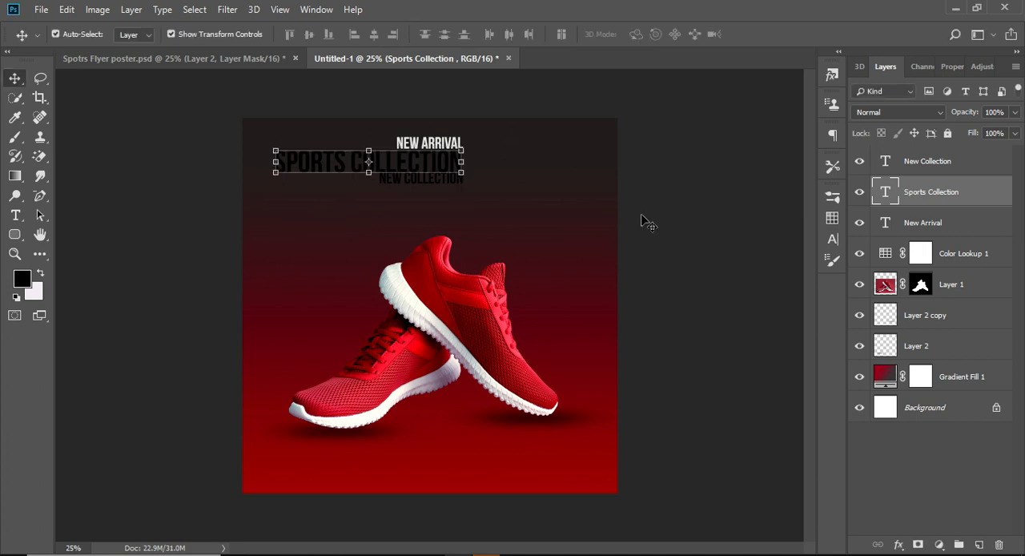
Move New Collection down to just above the shoes, then scale Sports Collection to about 119% and place it under NEW ARRIVAL
{"action": "left_click", "coordinate": [689, 182]}
{"action": "left_click_drag", "start_coordinate": [445, 178], "coordinate": [444, 217]}
{"action": "left_click_drag", "start_coordinate": [418, 166], "coordinate": [525, 176]}
{"action": "left_click", "coordinate": [381, 183]}
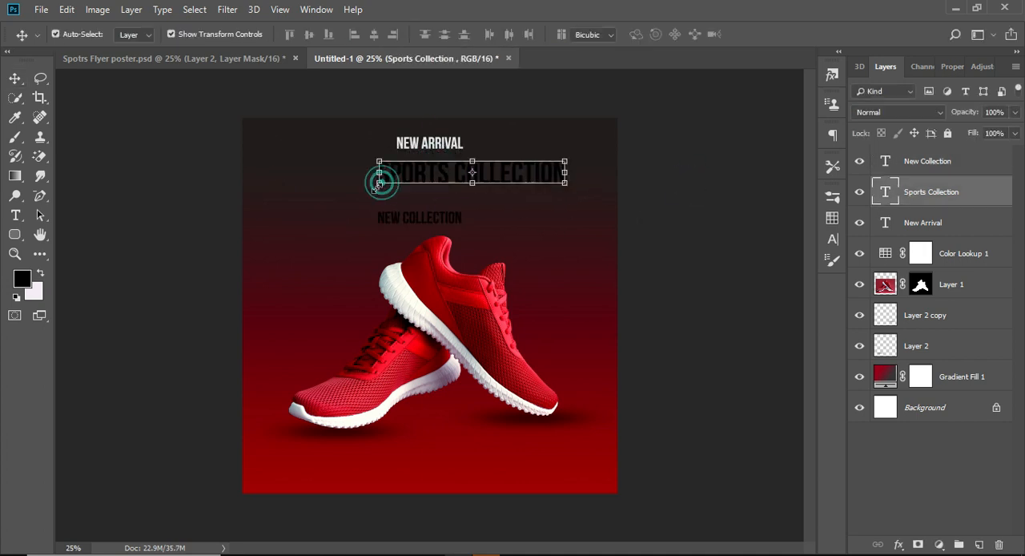
{"action": "left_click_drag", "start_coordinate": [382, 224], "coordinate": [347, 239]}
{"action": "left_click_drag", "start_coordinate": [408, 179], "coordinate": [393, 170]}
{"action": "key", "text": "shift+Left"}
{"action": "key", "text": "shift+Left"}
{"action": "key", "text": "shift+Left"}
{"action": "key", "text": "shift+Left"}
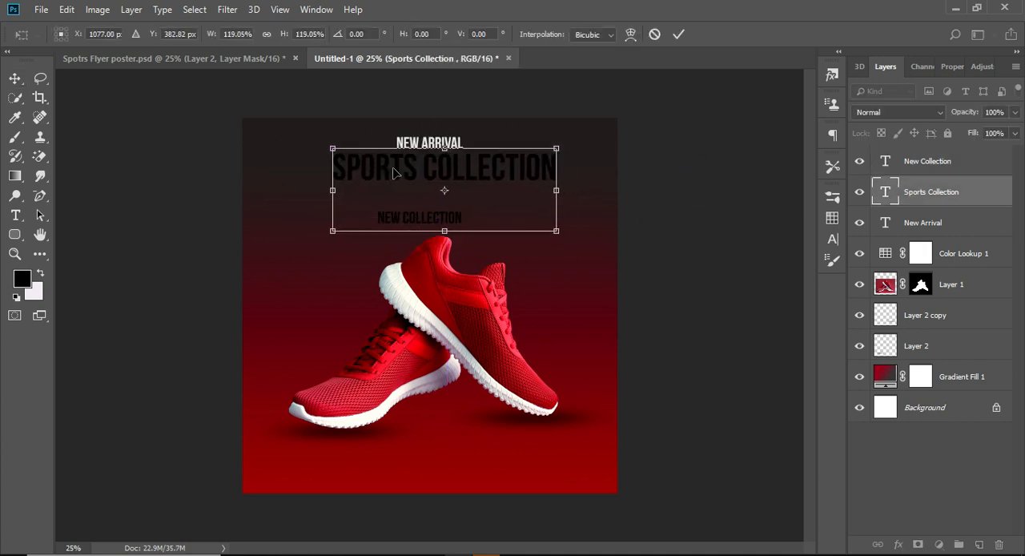
{"action": "key", "text": "Return"}
Colour the Sports Collection text bright red (ff002f) and centre it horizontally on the flyer
{"action": "left_click", "coordinate": [832, 238]}
{"action": "left_click", "coordinate": [782, 295]}
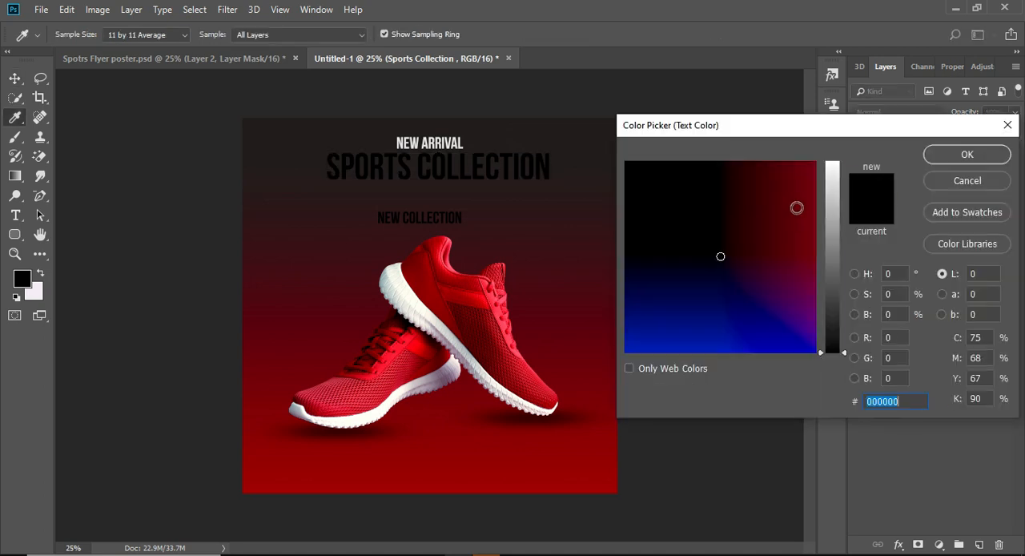
{"action": "left_click", "coordinate": [779, 195]}
{"action": "left_click_drag", "start_coordinate": [777, 172], "coordinate": [805, 205]}
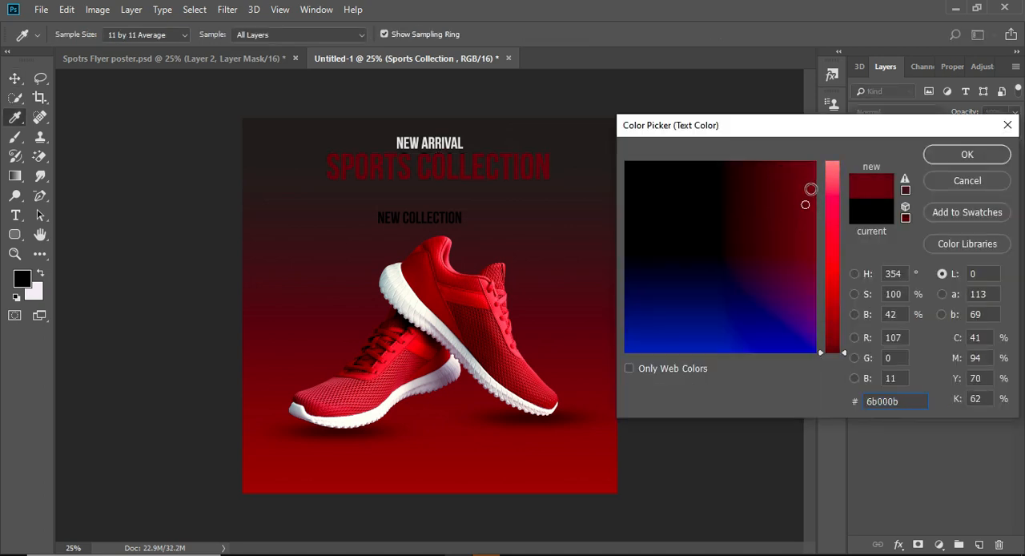
{"action": "left_click", "coordinate": [831, 203]}
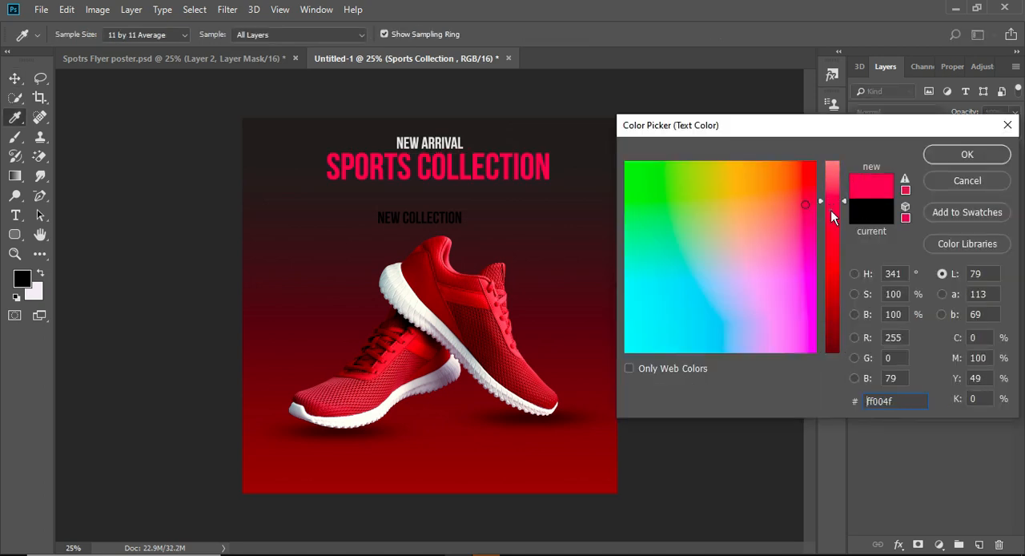
{"action": "left_click_drag", "start_coordinate": [831, 210], "coordinate": [832, 228]}
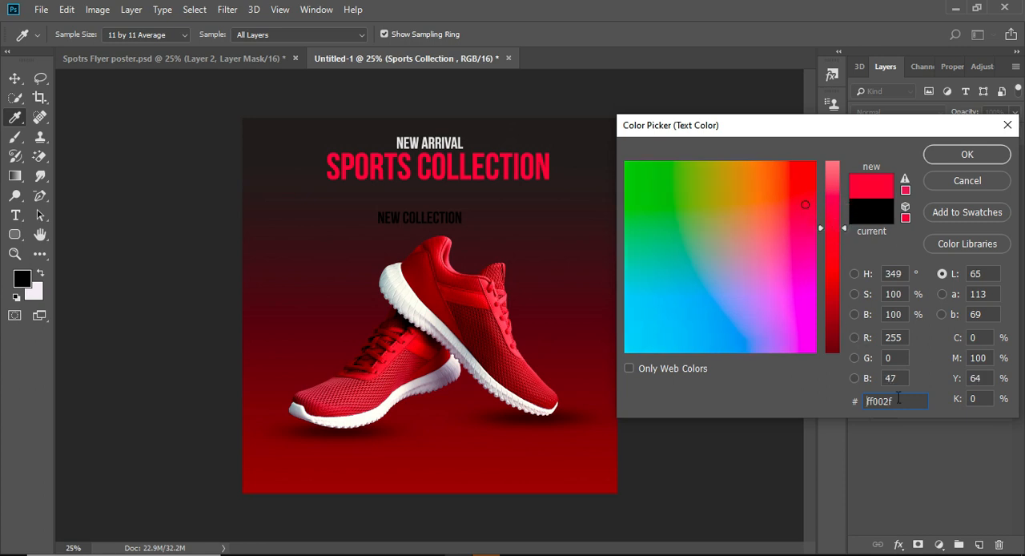
{"action": "left_click", "coordinate": [967, 157]}
{"action": "left_click_drag", "start_coordinate": [524, 163], "coordinate": [490, 169]}
{"action": "left_click", "coordinate": [832, 240]}
Set the NEW ARRIVAL text in the One Nine Nine Four font and recentre it above Sports Collection
{"action": "left_click", "coordinate": [442, 145]}
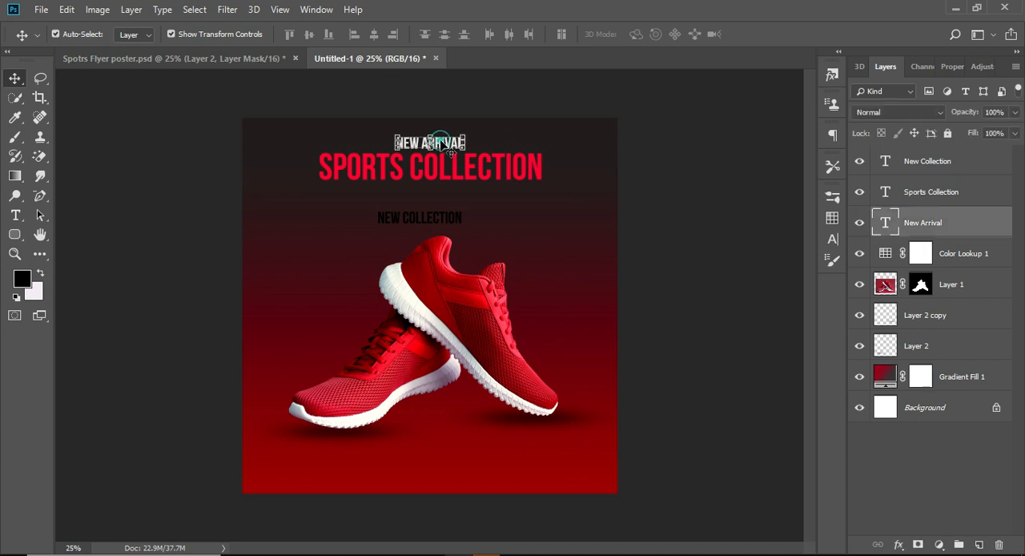
{"action": "left_click", "coordinate": [833, 240]}
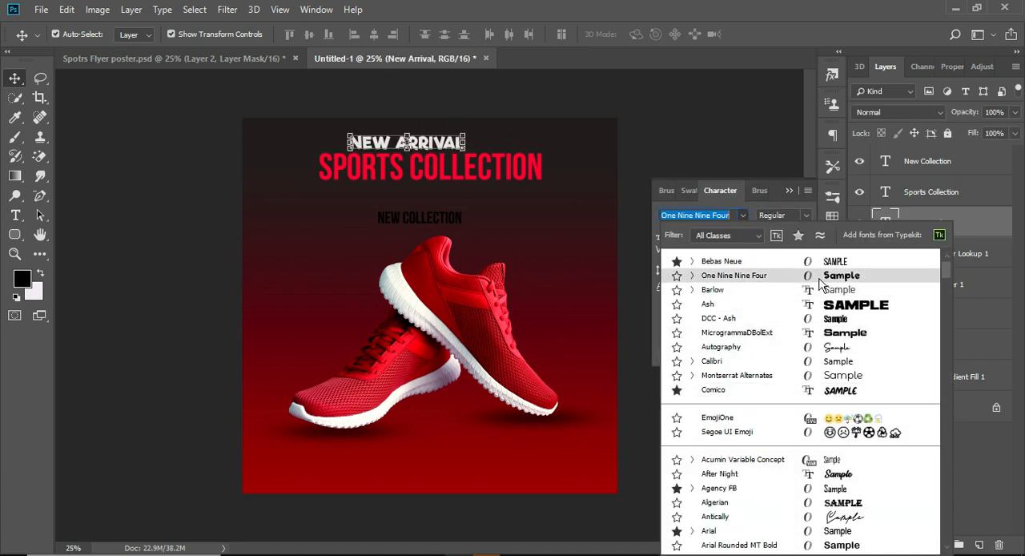
{"action": "left_click", "coordinate": [765, 276]}
{"action": "left_click", "coordinate": [831, 234]}
{"action": "left_click_drag", "start_coordinate": [407, 134], "coordinate": [429, 135]}
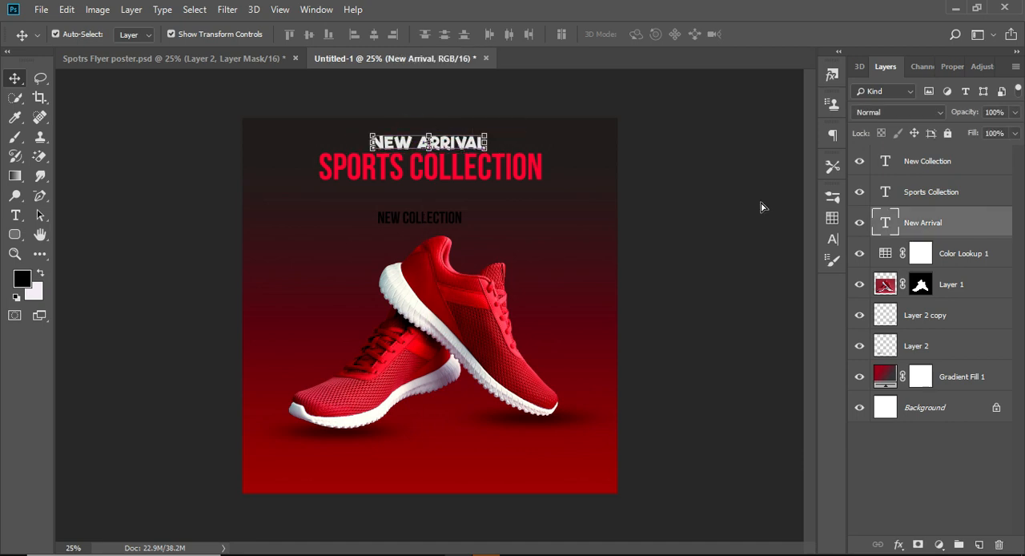
Move the New Collection text up beneath Sports Collection and recolour it light grey
{"action": "left_click", "coordinate": [458, 216]}
{"action": "left_click_drag", "start_coordinate": [458, 217], "coordinate": [458, 195]}
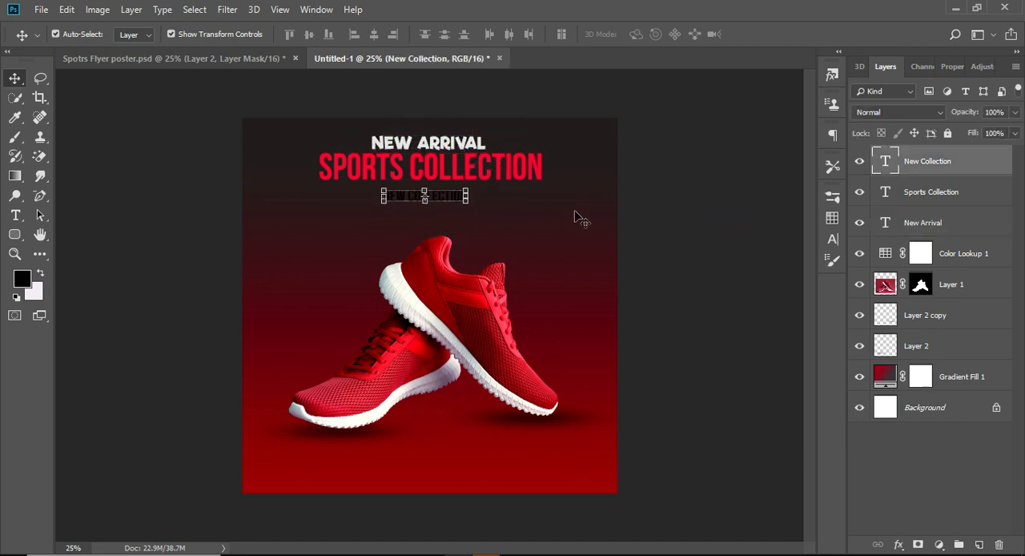
{"action": "double_click", "coordinate": [886, 163]}
{"action": "left_click", "coordinate": [832, 239]}
{"action": "left_click", "coordinate": [788, 285]}
{"action": "left_click_drag", "start_coordinate": [837, 210], "coordinate": [834, 186]}
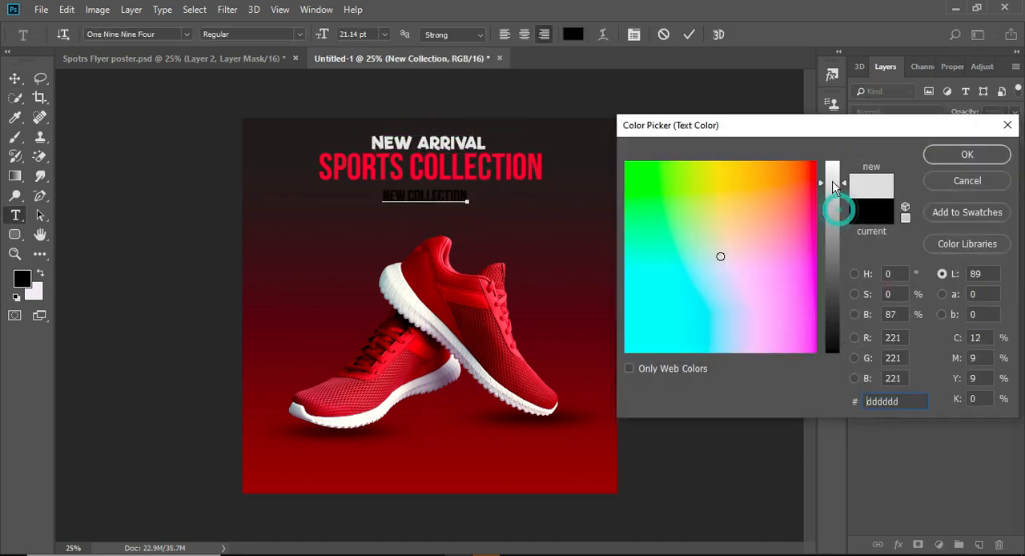
{"action": "left_click", "coordinate": [953, 155]}
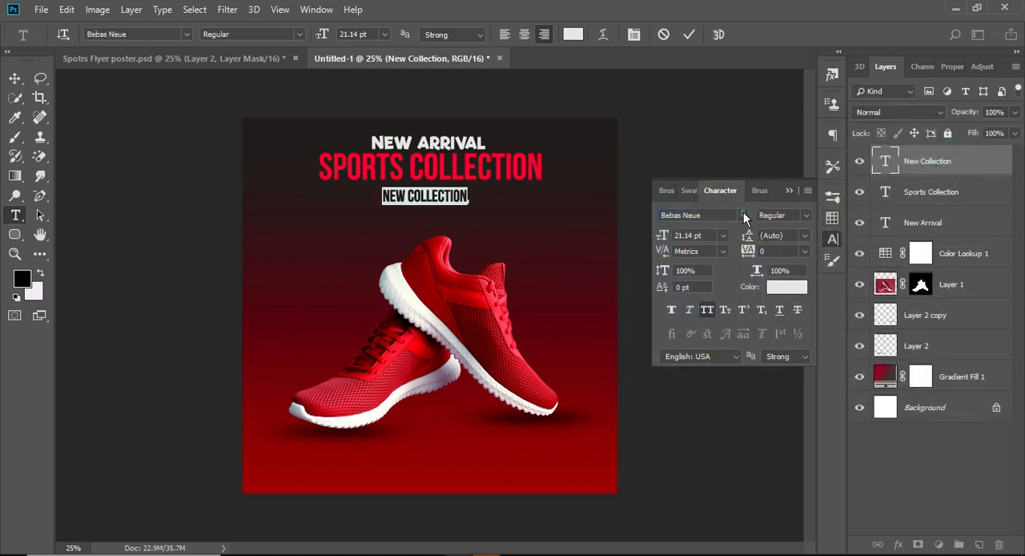
Set the New Collection text in Century Gothic and centre it just below Sports Collection
{"action": "left_click", "coordinate": [744, 217]}
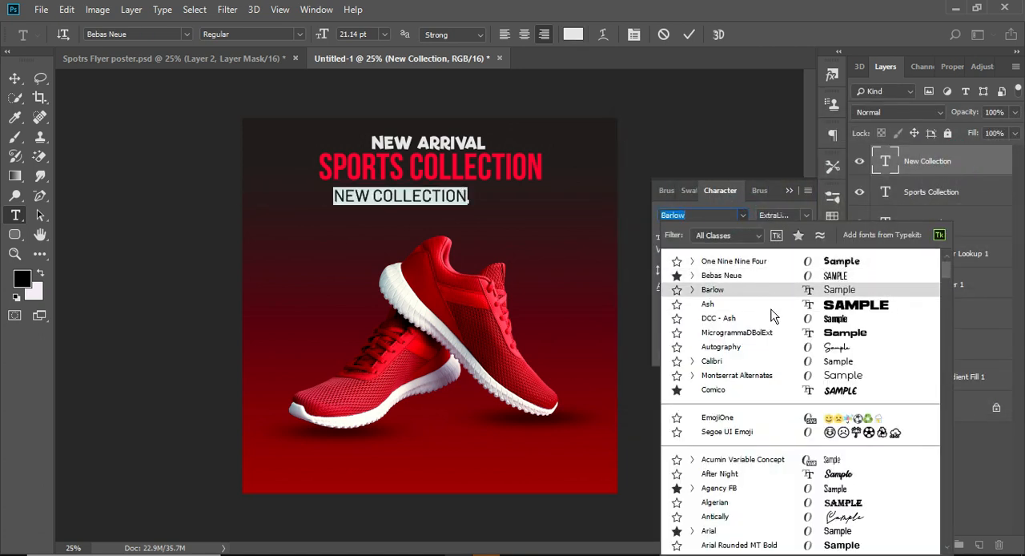
{"action": "scroll", "coordinate": [772, 344], "scroll_direction": "down", "scroll_amount": 10}
{"action": "left_click", "coordinate": [863, 450]}
{"action": "left_click", "coordinate": [832, 239]}
{"action": "key", "text": "ctrl+Return"}
{"action": "key", "text": "v"}
{"action": "left_click_drag", "start_coordinate": [438, 197], "coordinate": [473, 193]}
Replace the New Collection text below Sports Collection with EXCLUSIVE DESIGN
{"action": "double_click", "coordinate": [886, 161]}
{"action": "left_click", "coordinate": [399, 191]}
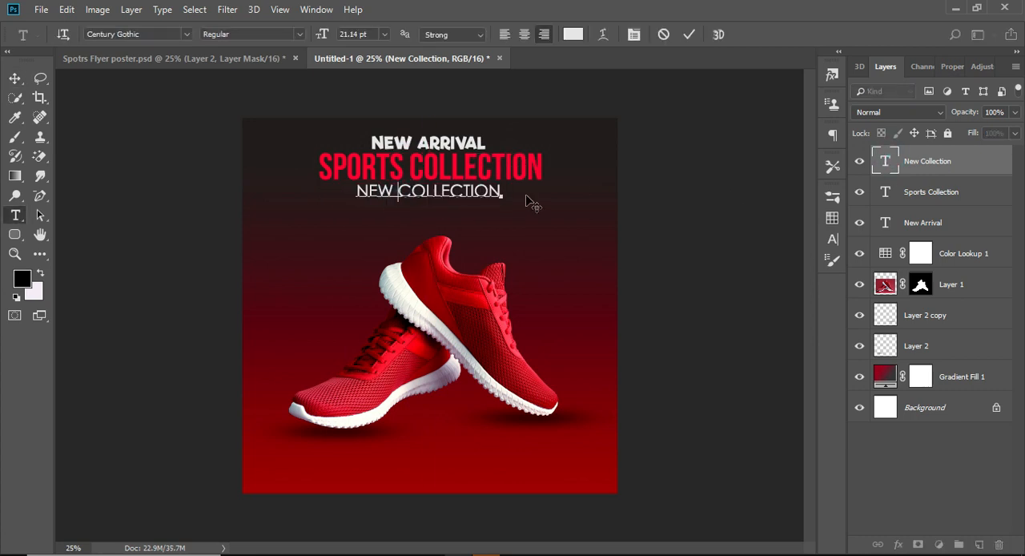
{"action": "key", "text": "BackSpace"}
{"action": "key", "text": "BackSpace"}
{"action": "key", "text": "BackSpace"}
{"action": "key", "text": "BackSpace"}
{"action": "key", "text": "BackSpace"}
{"action": "key", "text": "BackSpace"}
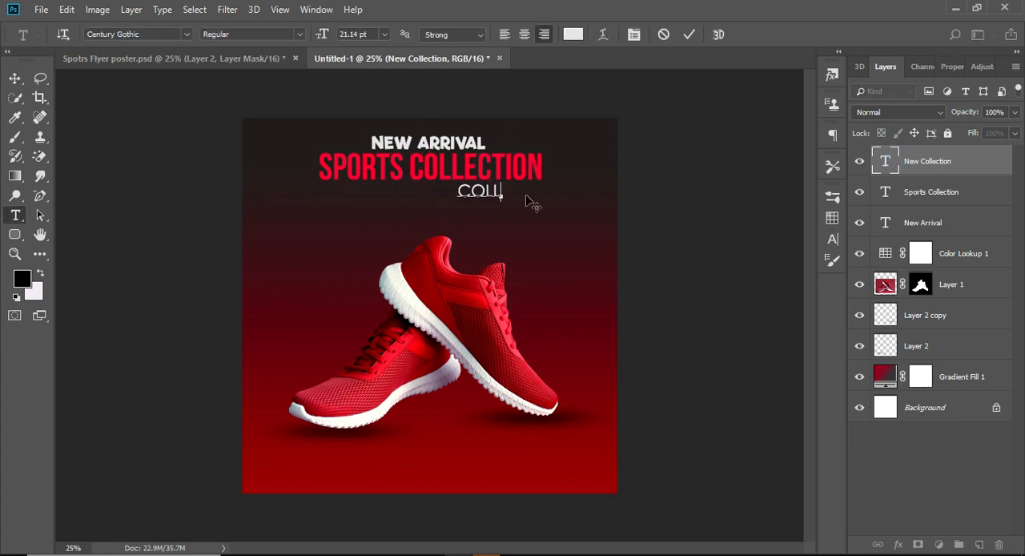
{"action": "type", "text": "EXCLUSIVE DESUIGN"}
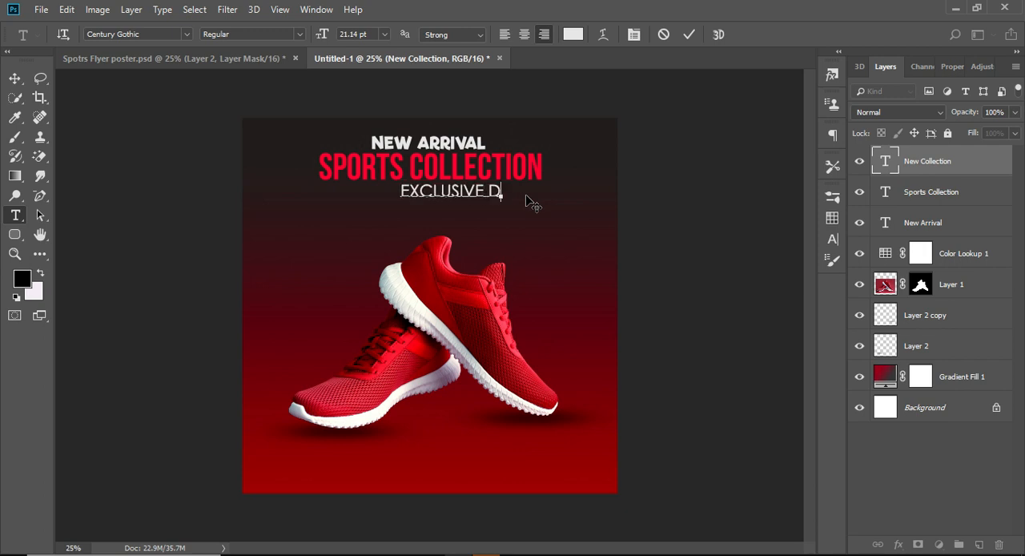
{"action": "key", "text": "BackSpace"}
{"action": "key", "text": "BackSpace"}
{"action": "key", "text": "BackSpace"}
{"action": "key", "text": "BackSpace"}
{"action": "type", "text": "IGN"}
{"action": "left_click", "coordinate": [14, 78]}
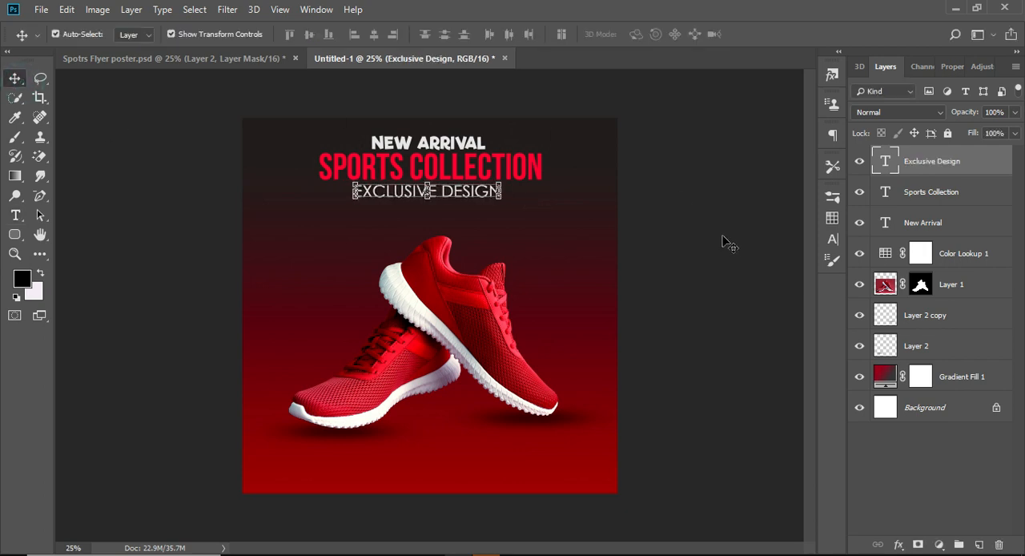
{"action": "left_click", "coordinate": [727, 240]}
{"action": "left_click", "coordinate": [408, 196]}
{"action": "left_click", "coordinate": [702, 206]}
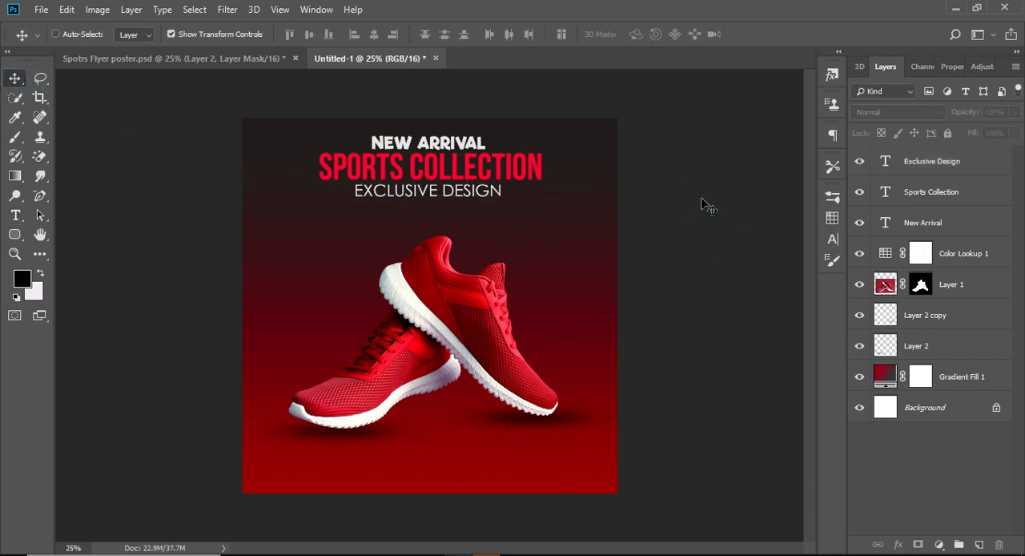
Add a 1 px outside stroke with a solid colour fill to the Sports Collection text
{"action": "key", "text": "ctrl+minus"}
{"action": "key", "text": "ctrl+plus"}
{"action": "left_click", "coordinate": [983, 198]}
{"action": "double_click", "coordinate": [983, 198]}
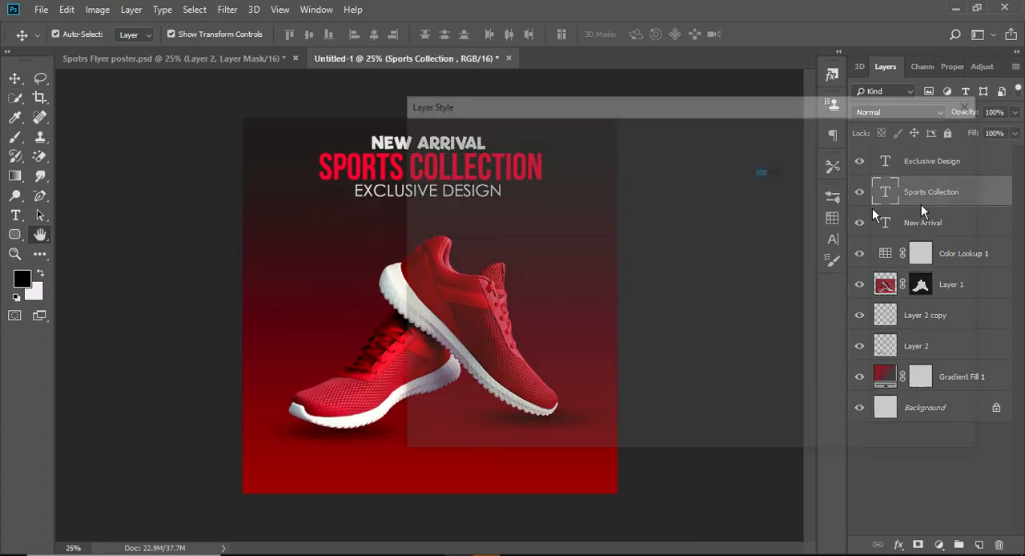
{"action": "left_click", "coordinate": [576, 180]}
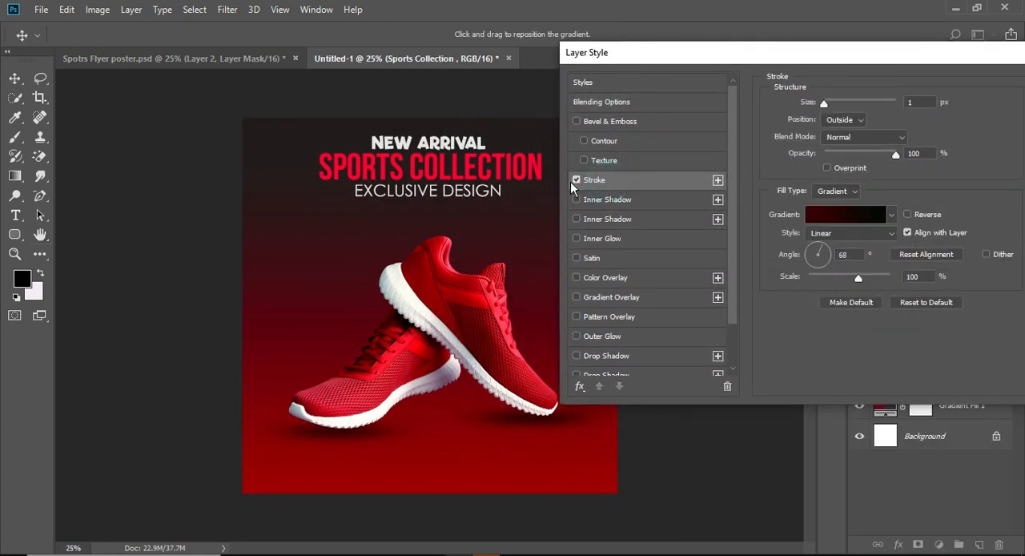
{"action": "left_click", "coordinate": [844, 194]}
{"action": "left_click", "coordinate": [813, 199]}
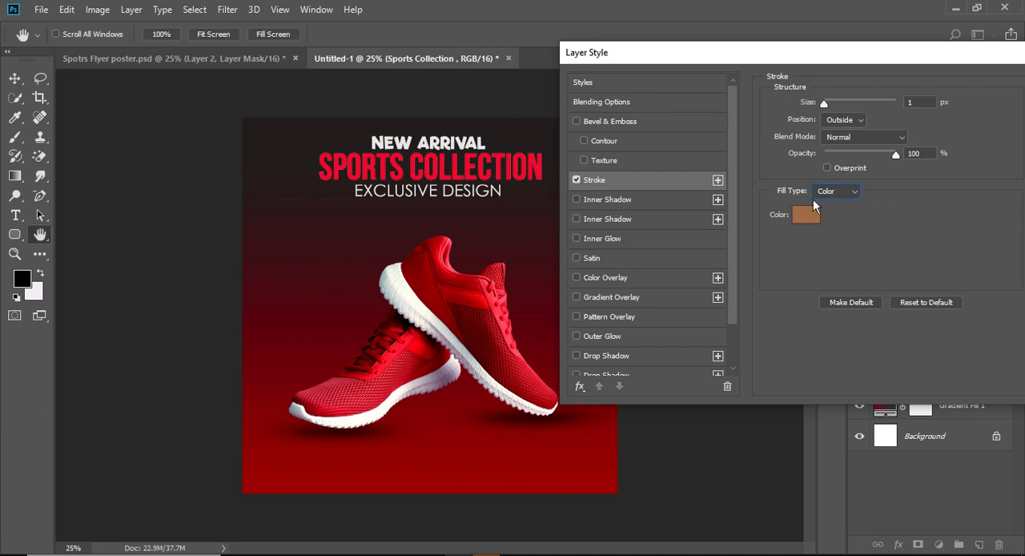
Set the Sports Collection stroke to light peach (ffdbb1) and its opacity to 40%
{"action": "left_click", "coordinate": [817, 210]}
{"action": "left_click_drag", "start_coordinate": [834, 205], "coordinate": [840, 175]}
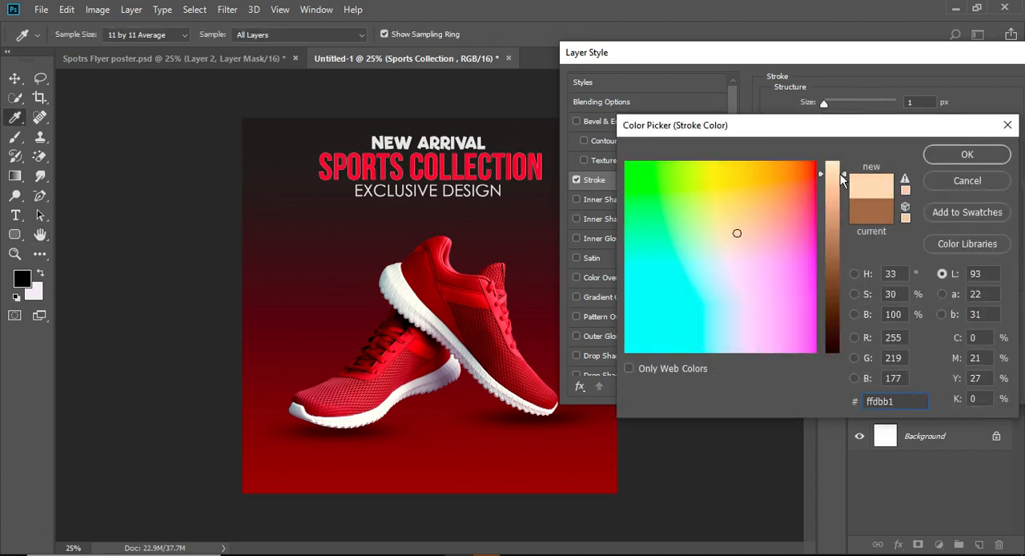
{"action": "left_click", "coordinate": [965, 154]}
{"action": "left_click_drag", "start_coordinate": [895, 153], "coordinate": [866, 157]}
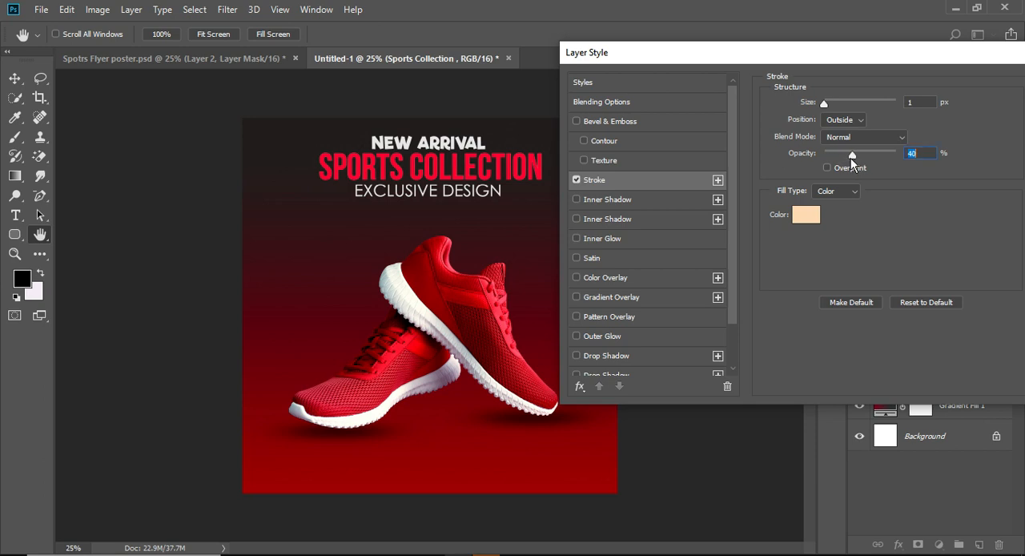
Change the stroke colour of the Sports Collection text to a dark red
{"action": "left_click", "coordinate": [805, 214]}
{"action": "type", "text": "230001"}
{"action": "left_click", "coordinate": [767, 216]}
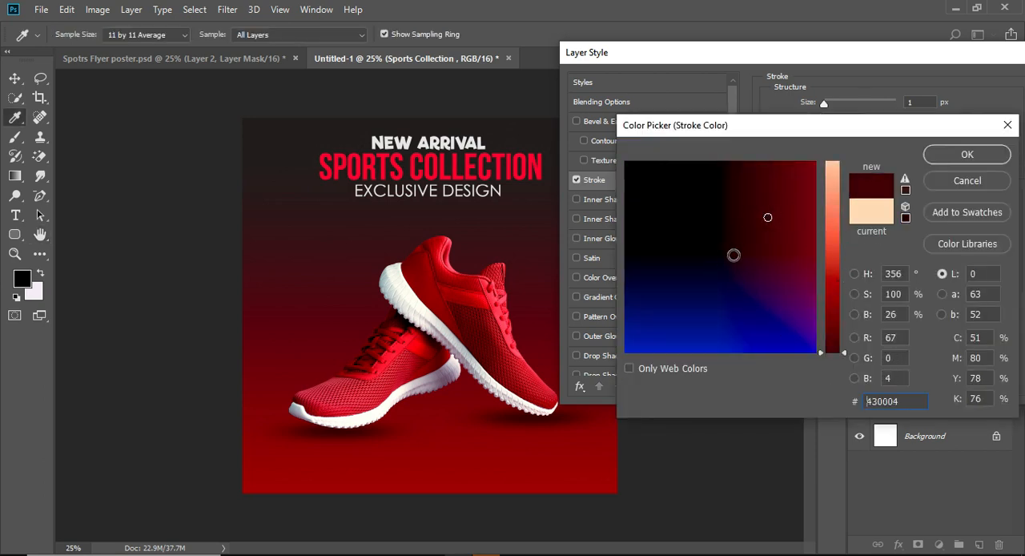
{"action": "left_click", "coordinate": [723, 255]}
{"action": "left_click_drag", "start_coordinate": [830, 205], "coordinate": [832, 230]}
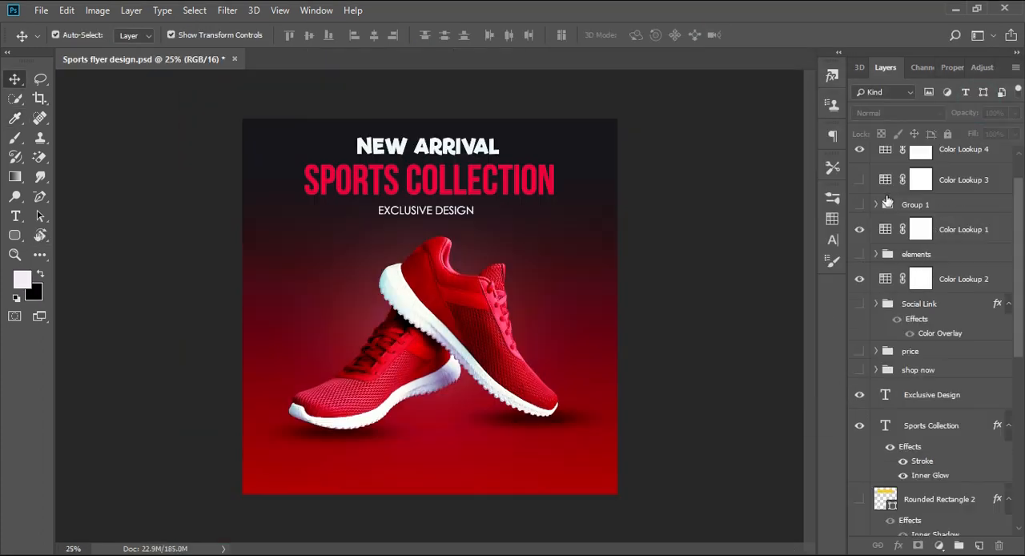
In Sports flyer design.psd, show Group 1 with the dot patterns in the flyer's corners and inspect its dots layers
{"action": "left_click", "coordinate": [876, 204]}
{"action": "left_click", "coordinate": [876, 204]}
{"action": "left_click", "coordinate": [860, 205]}
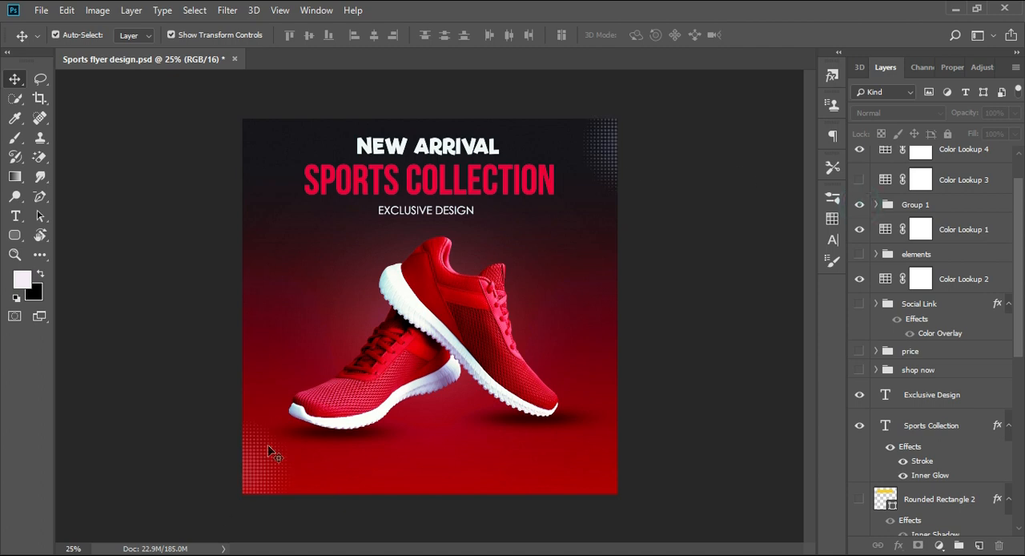
{"action": "left_click", "coordinate": [954, 213]}
{"action": "left_click", "coordinate": [876, 204]}
{"action": "left_click", "coordinate": [870, 229]}
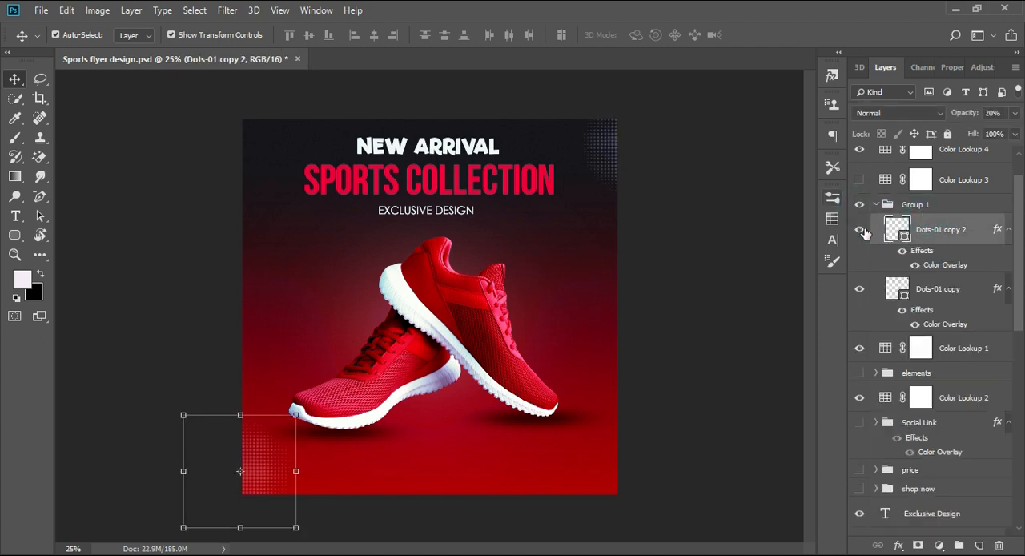
{"action": "left_click", "coordinate": [358, 422]}
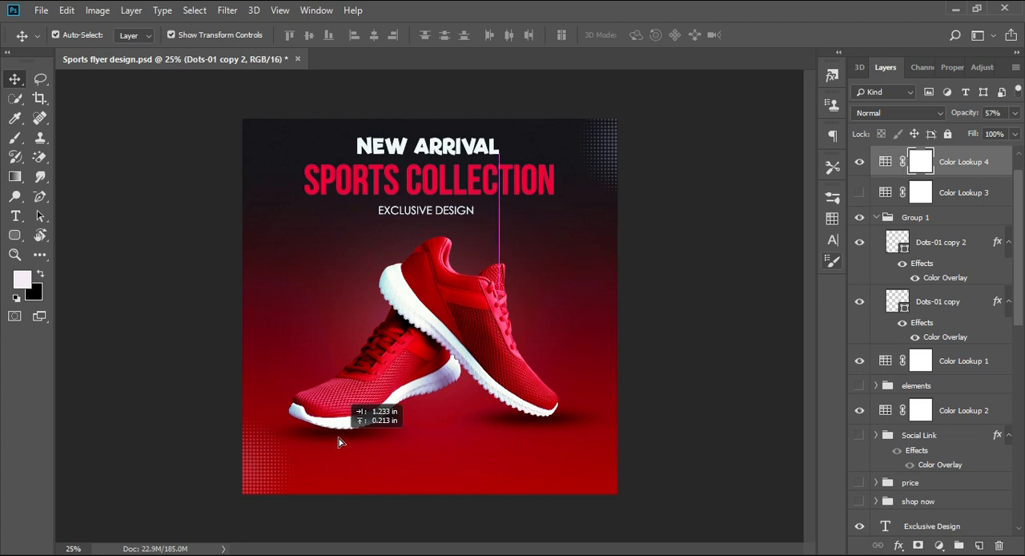
{"action": "left_click", "coordinate": [875, 217]}
Show the elements group with the small plus, triangle and circle shapes around the shoes
{"action": "left_click", "coordinate": [868, 267]}
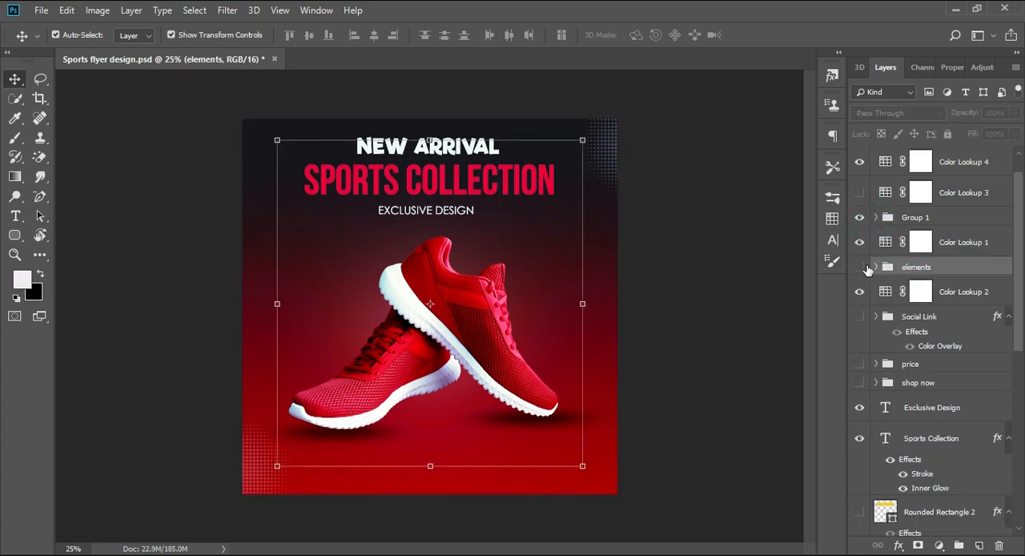
{"action": "left_click", "coordinate": [859, 267]}
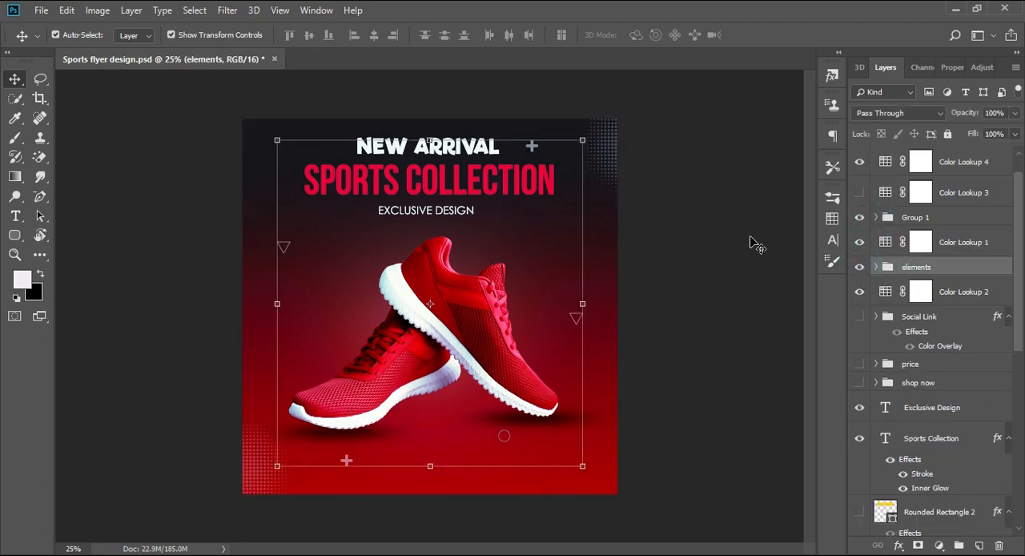
{"action": "left_click", "coordinate": [750, 243]}
{"action": "left_click", "coordinate": [860, 268]}
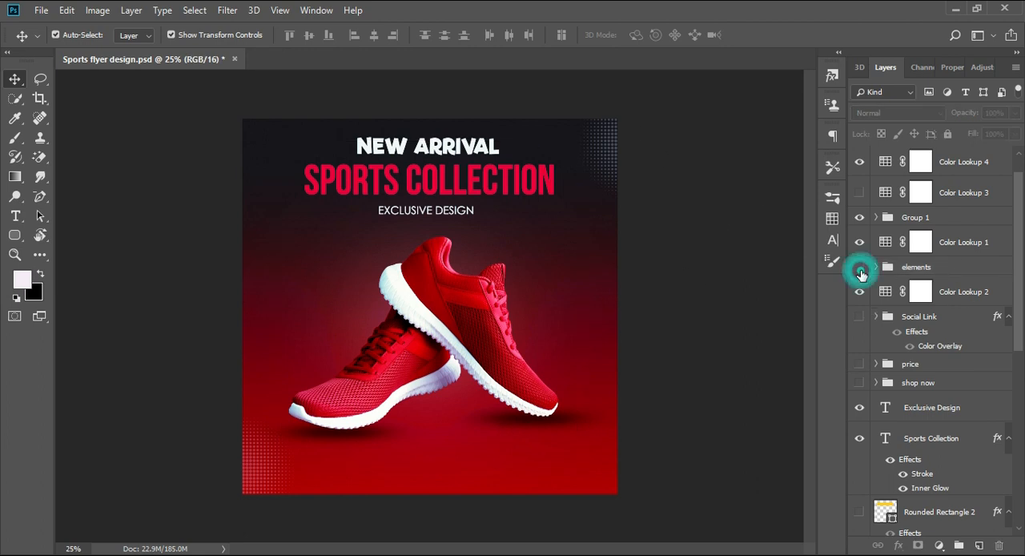
{"action": "left_click", "coordinate": [860, 268]}
Show the Social Link icon group and the Phone contact group on the flyer
{"action": "scroll", "coordinate": [900, 304], "scroll_direction": "down", "scroll_amount": 1}
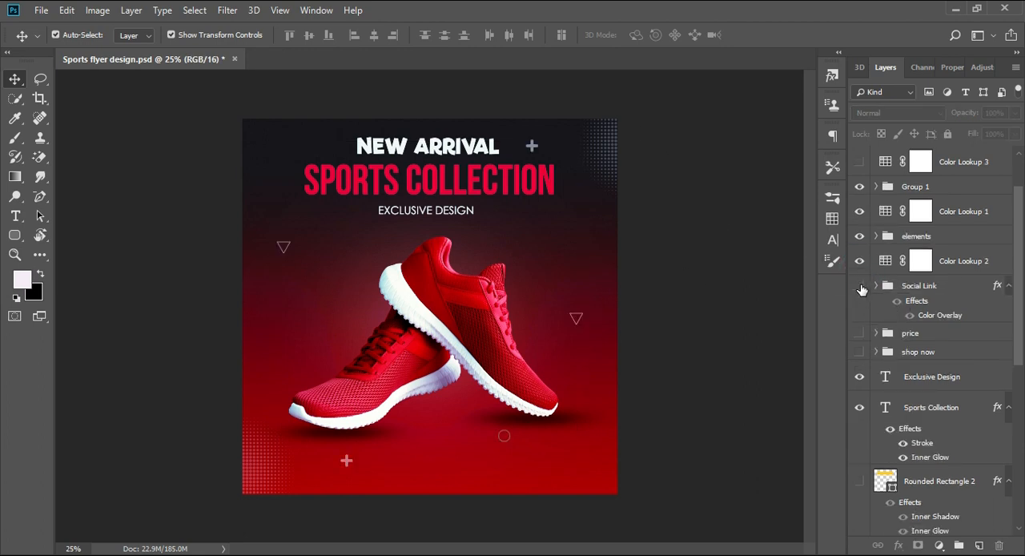
{"action": "left_click", "coordinate": [909, 333]}
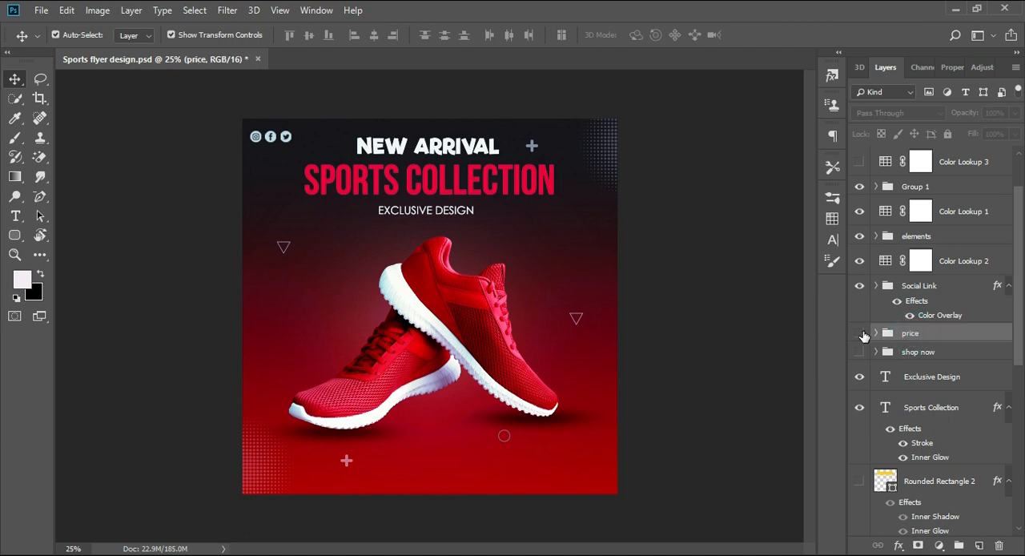
{"action": "left_click", "coordinate": [911, 351]}
{"action": "scroll", "coordinate": [906, 400], "scroll_direction": "down", "scroll_amount": 7}
{"action": "left_click", "coordinate": [904, 379]}
{"action": "left_click", "coordinate": [859, 379]}
{"action": "left_click", "coordinate": [705, 417]}
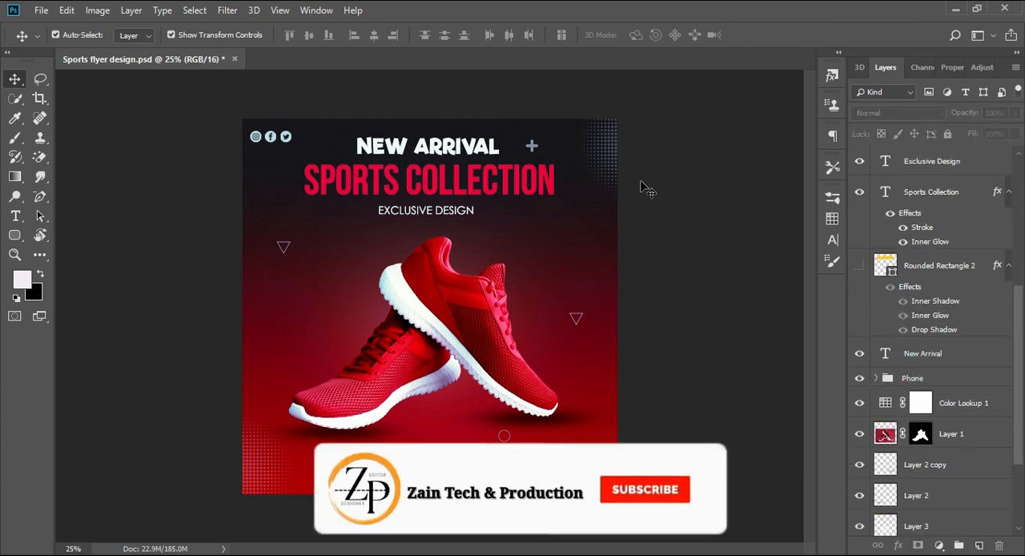
Expand the masked background text group and show its repeated Sports Collection lettering behind the shoes
{"action": "scroll", "coordinate": [924, 264], "scroll_direction": "up", "scroll_amount": 3}
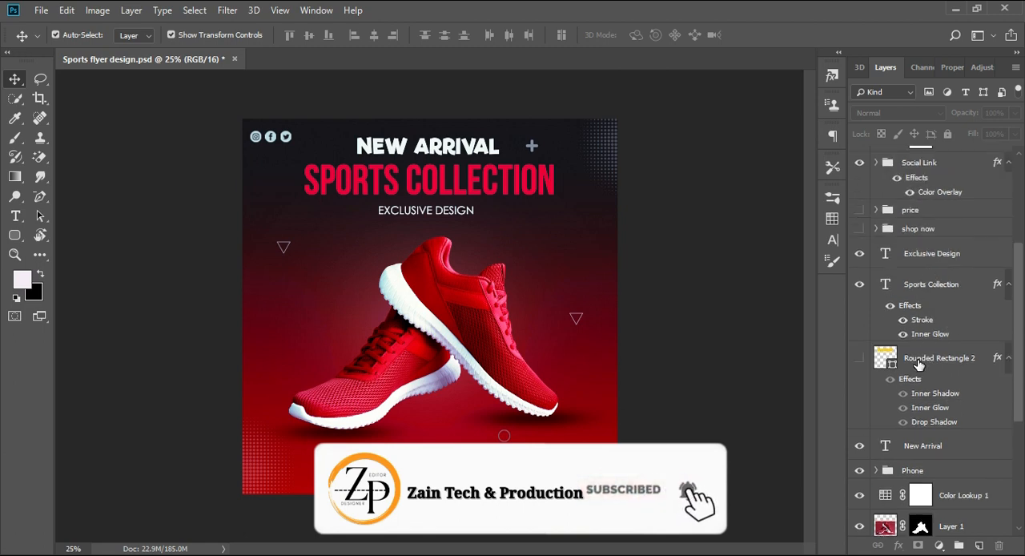
{"action": "scroll", "coordinate": [945, 319], "scroll_direction": "down", "scroll_amount": 7}
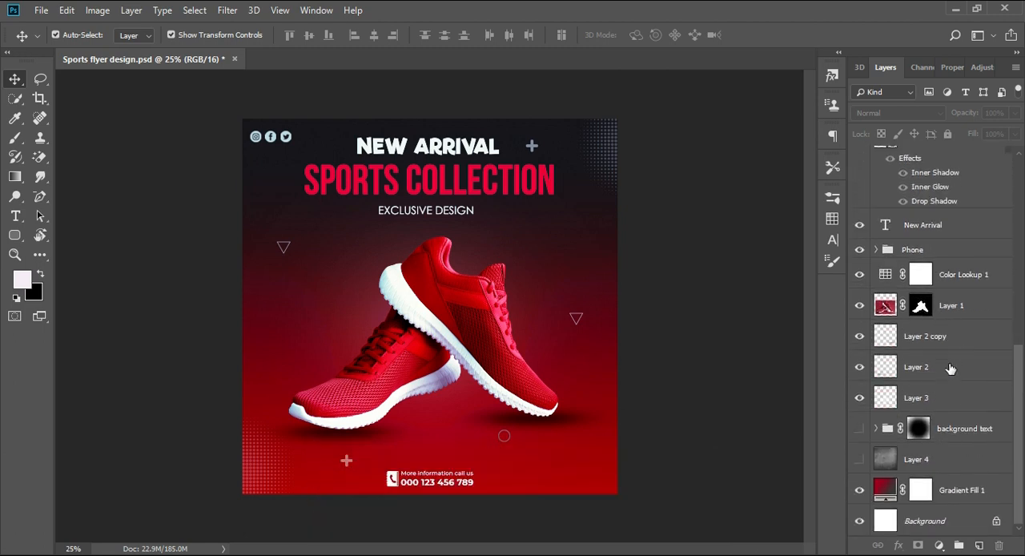
{"action": "left_click", "coordinate": [877, 429]}
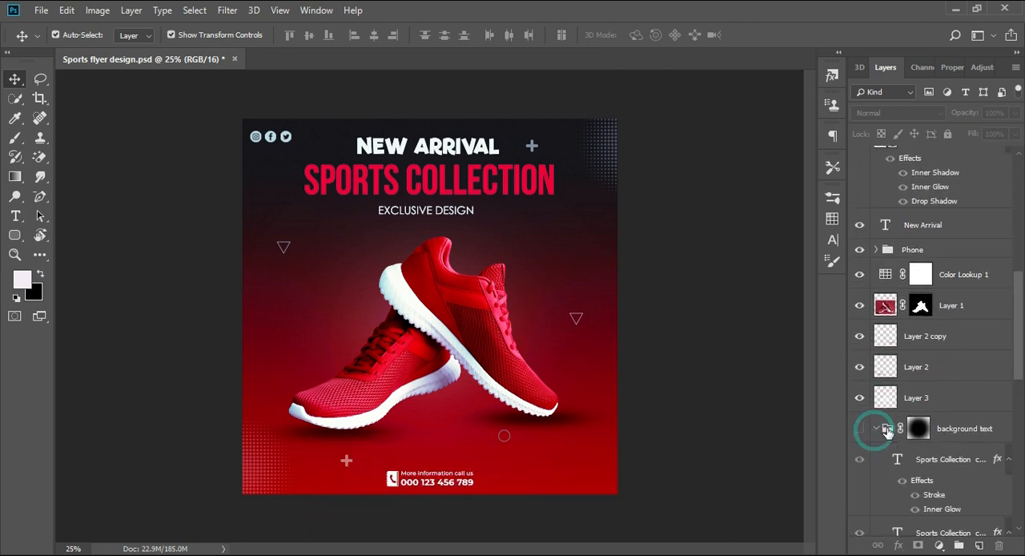
{"action": "scroll", "coordinate": [920, 328], "scroll_direction": "down", "scroll_amount": 5}
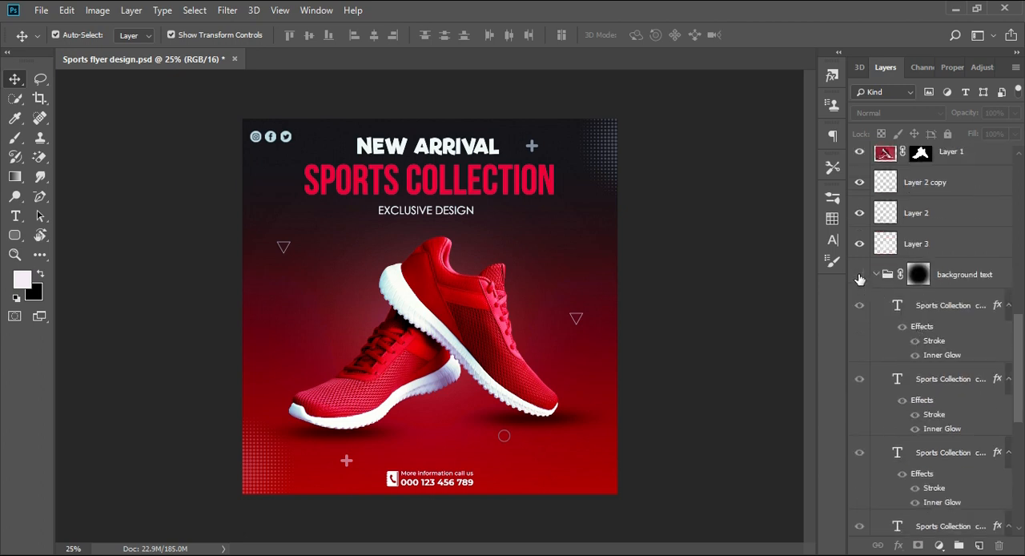
{"action": "left_click", "coordinate": [859, 274]}
{"action": "left_click", "coordinate": [859, 274]}
{"action": "left_click", "coordinate": [859, 275]}
{"action": "left_click", "coordinate": [859, 275]}
{"action": "left_click", "coordinate": [859, 274]}
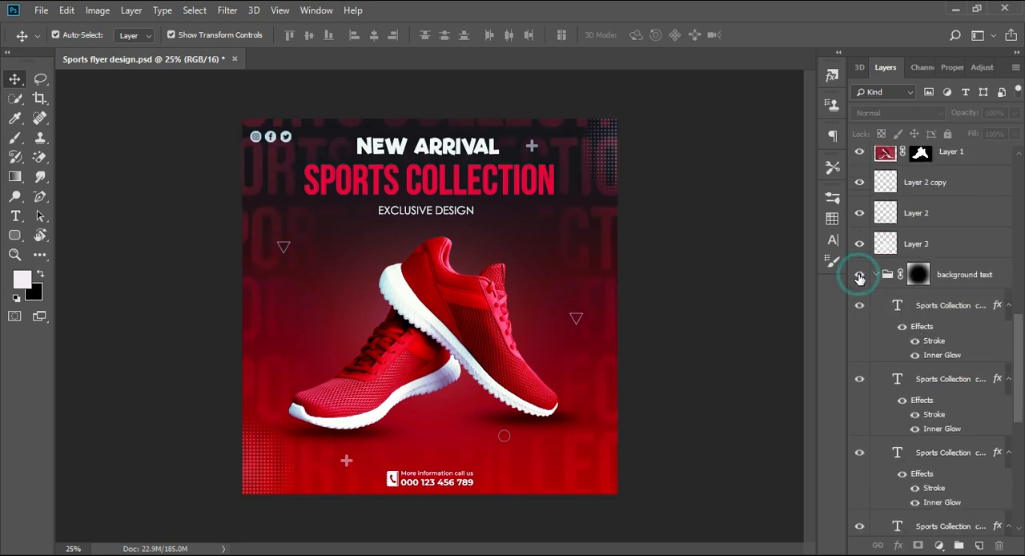
Examine the background text group's mask and its stacked copies of the Sports Collection text layer with their stroke and inner glow effects
{"action": "left_click", "coordinate": [945, 308]}
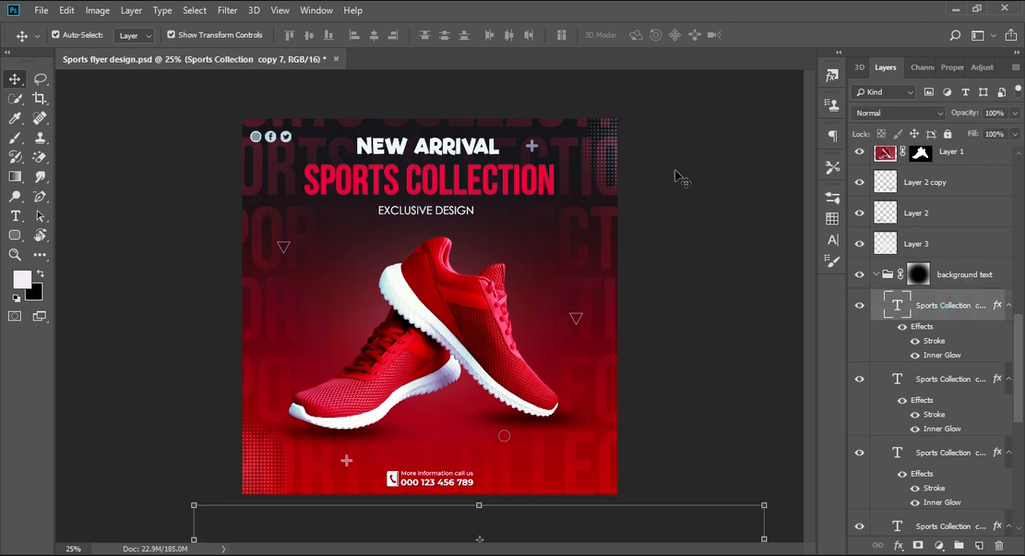
{"action": "left_click", "coordinate": [516, 184]}
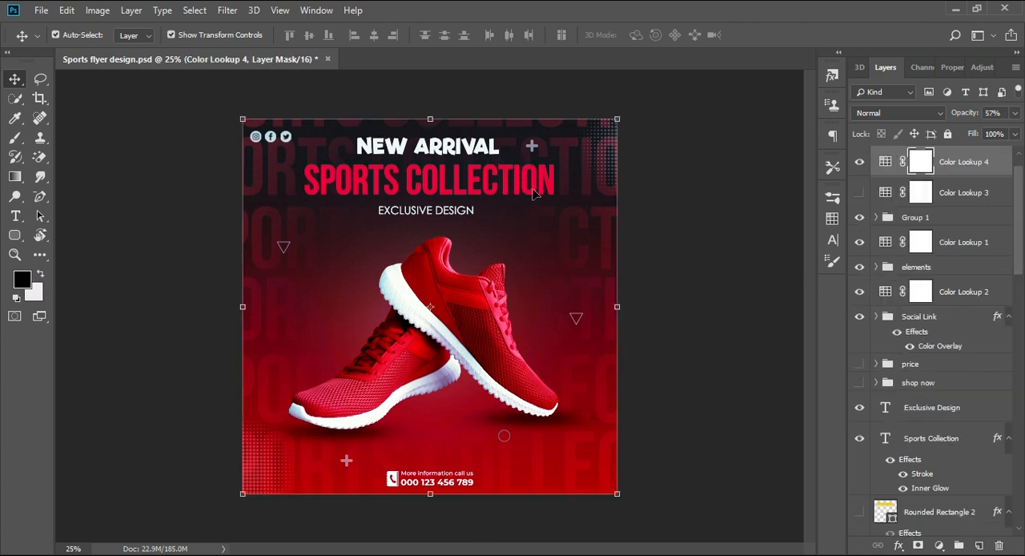
{"action": "scroll", "coordinate": [943, 392], "scroll_direction": "down", "scroll_amount": 10}
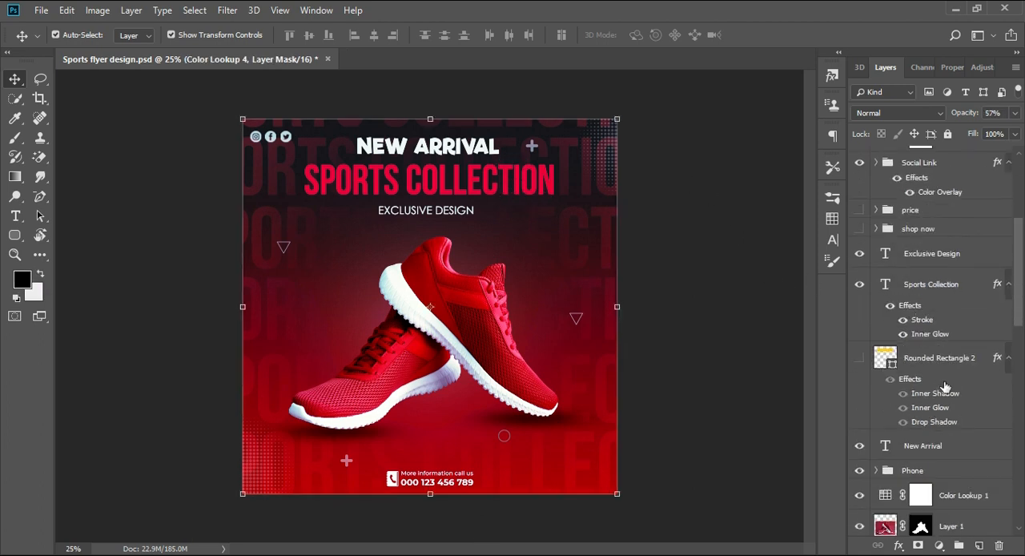
{"action": "left_click", "coordinate": [939, 376]}
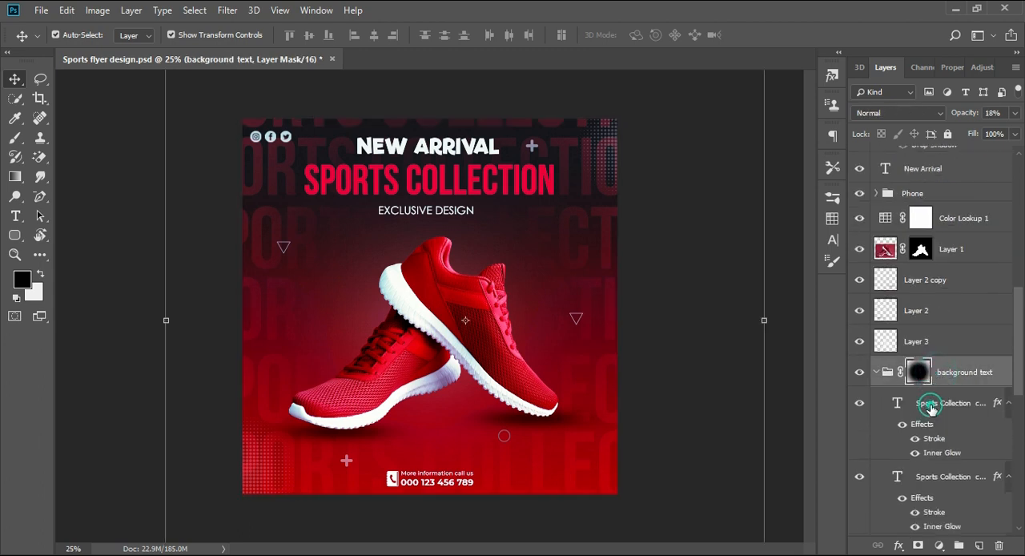
{"action": "left_click", "coordinate": [930, 405]}
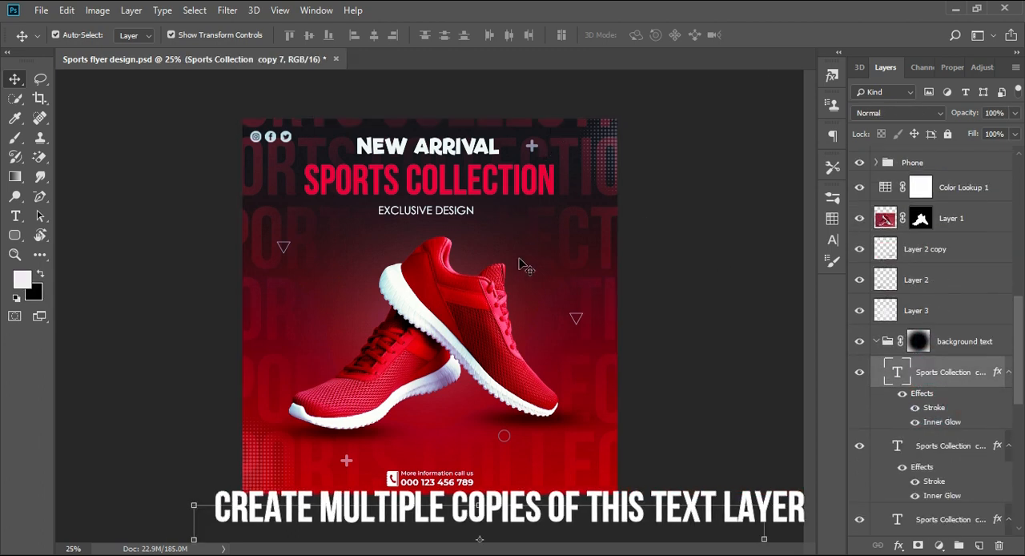
{"action": "scroll", "coordinate": [967, 390], "scroll_direction": "down", "scroll_amount": 5}
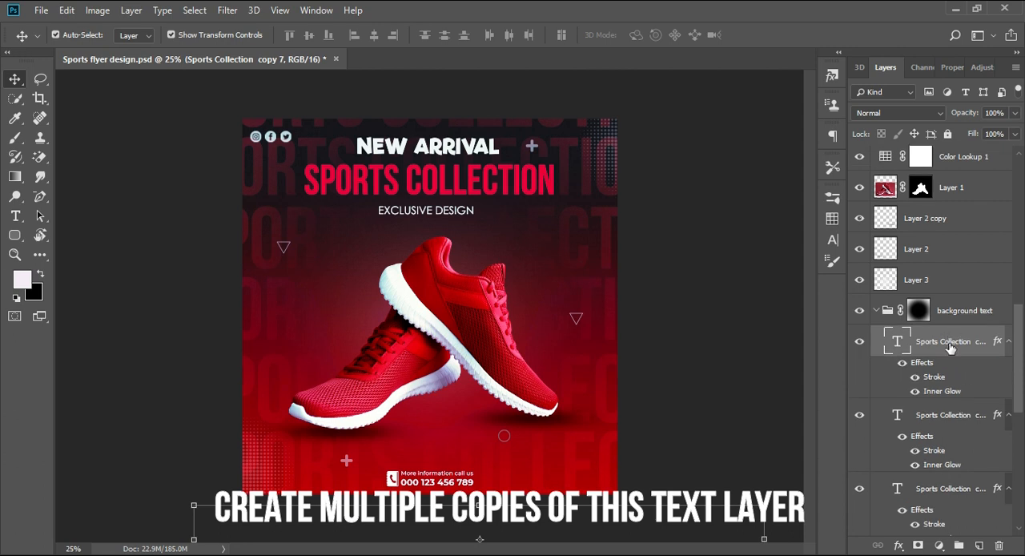
{"action": "scroll", "coordinate": [954, 436], "scroll_direction": "down", "scroll_amount": 2}
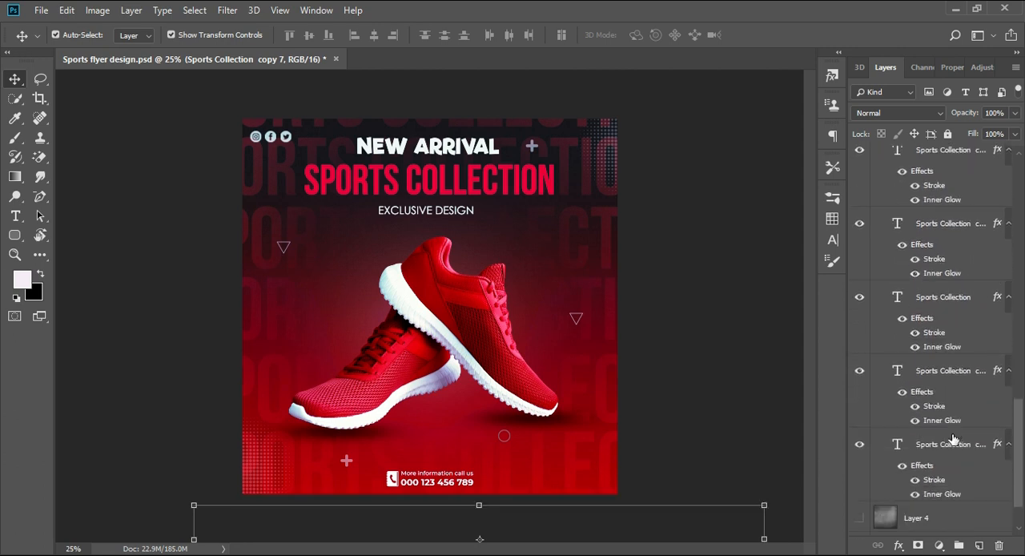
{"action": "key", "text": "ctrl+j"}
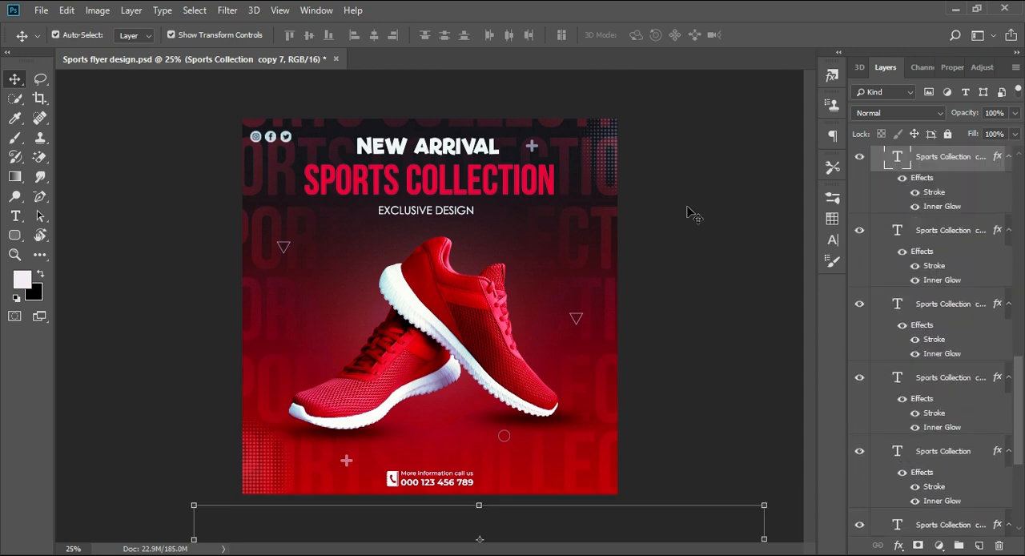
{"action": "scroll", "coordinate": [884, 240], "scroll_direction": "up", "scroll_amount": 2}
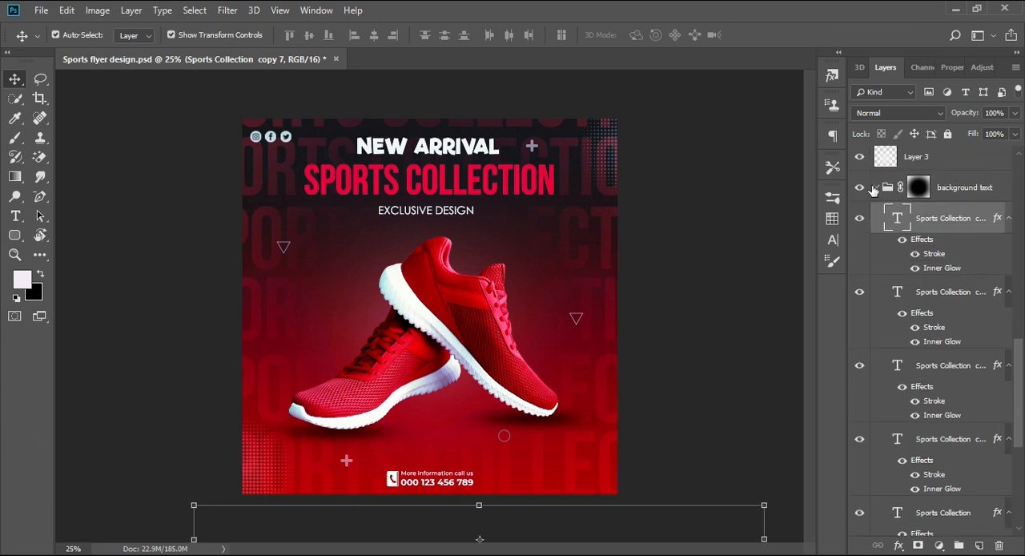
Toggle and collapse the background text group, then inspect its layer mask and the Brush tool for painting the centre
{"action": "left_click", "coordinate": [859, 185]}
{"action": "left_click", "coordinate": [859, 185]}
{"action": "left_click", "coordinate": [874, 187]}
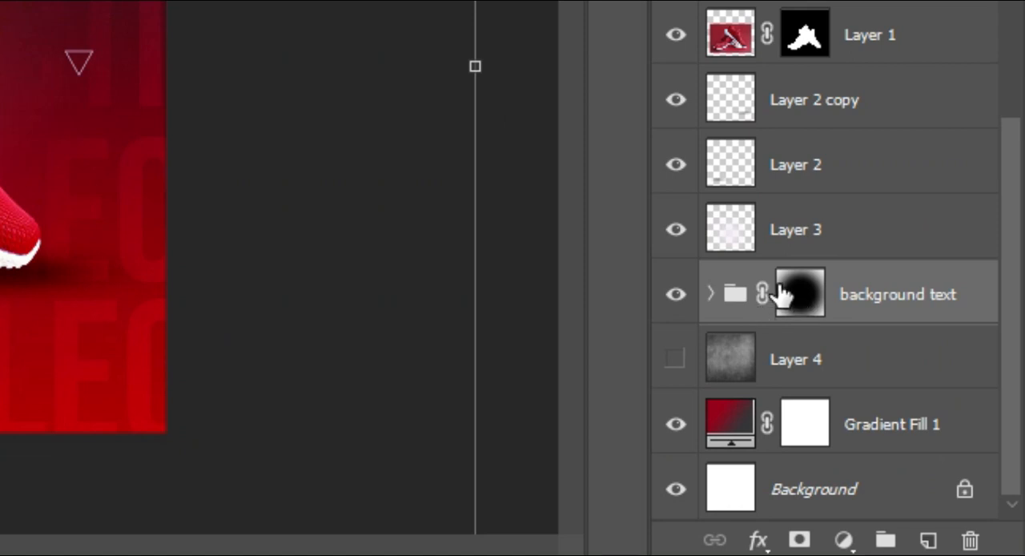
{"action": "left_click", "coordinate": [852, 342]}
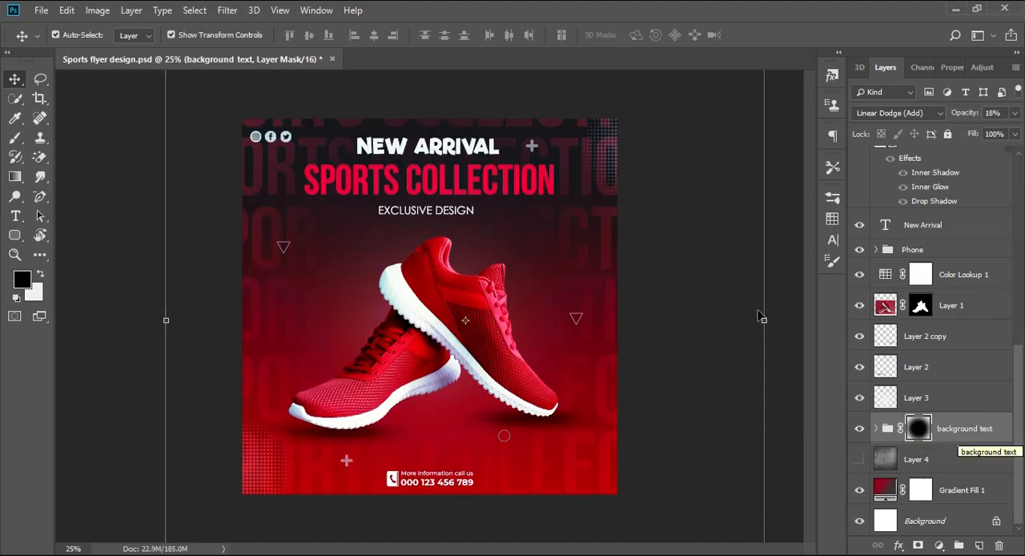
{"action": "left_click", "coordinate": [18, 139]}
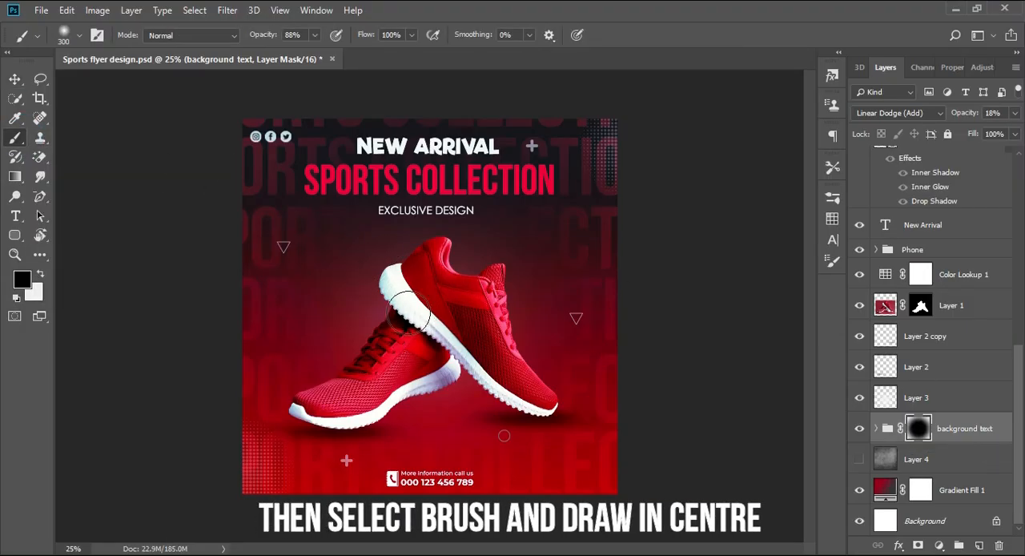
{"action": "left_click", "coordinate": [16, 80]}
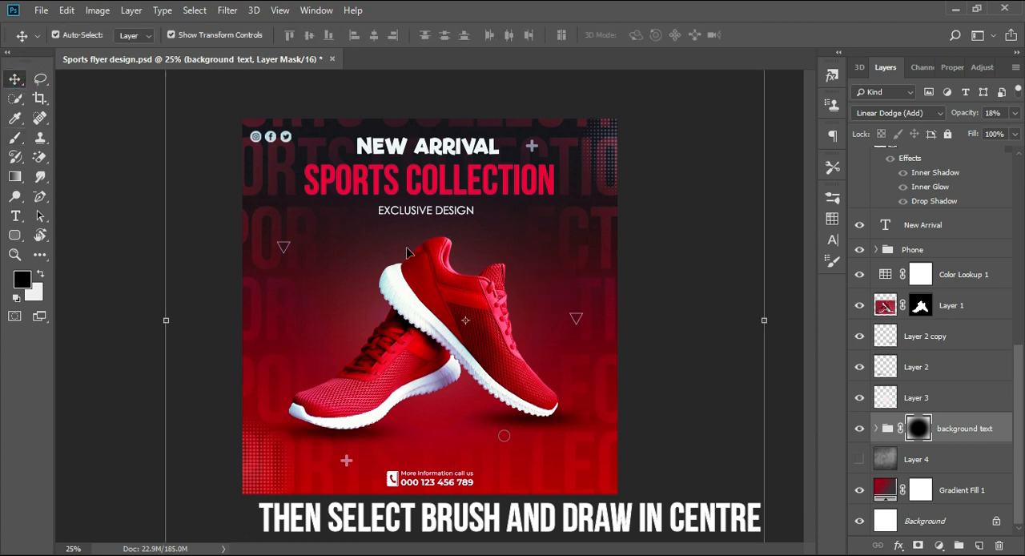
Check the background text group's Linear Dodge (Add) blend mode and toggle the group's visibility to compare the effect
{"action": "left_click", "coordinate": [928, 116]}
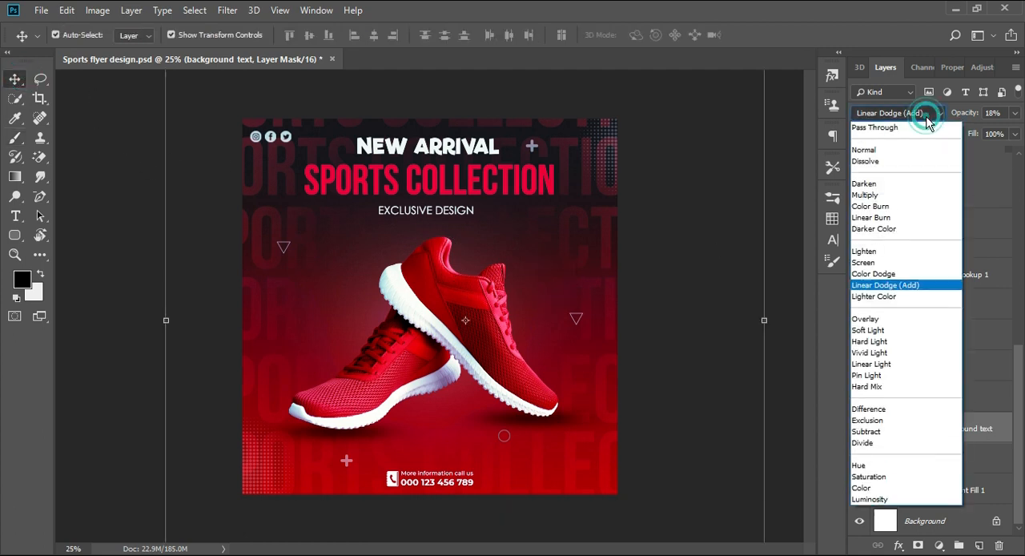
{"action": "left_click", "coordinate": [909, 286]}
{"action": "left_click", "coordinate": [861, 430]}
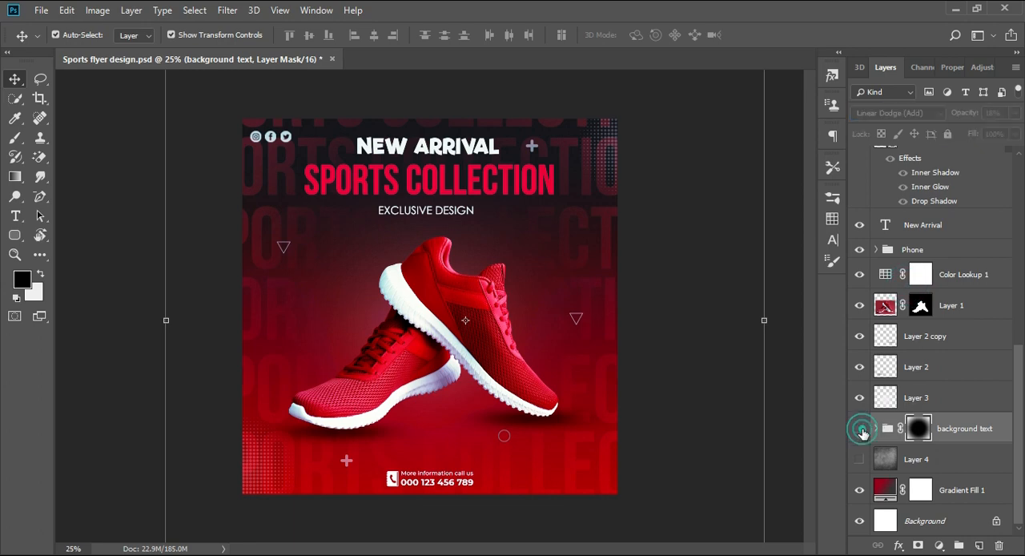
{"action": "left_click", "coordinate": [860, 430]}
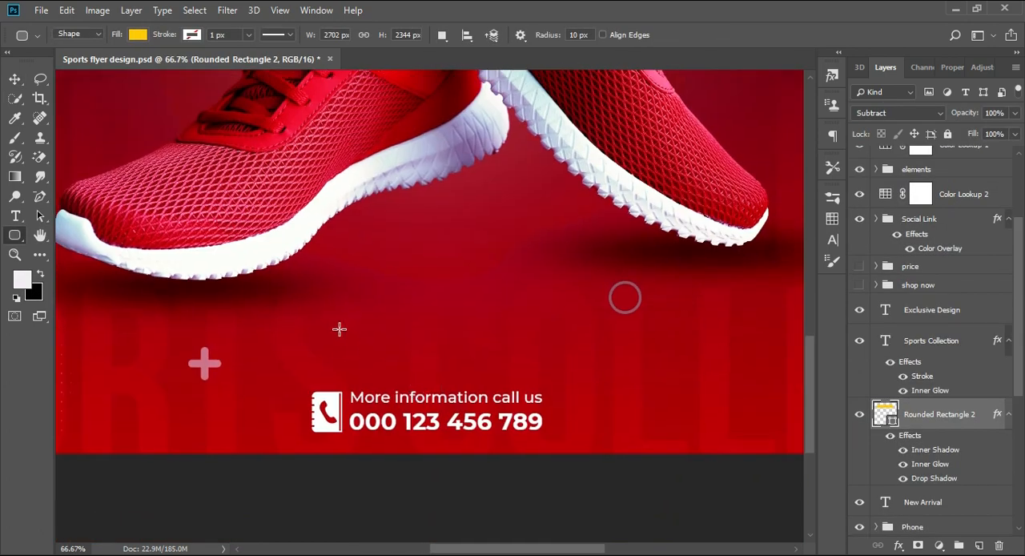
Draw a yellow rounded rectangle about 377 × 113 px with 10 px corners directly above the phone details
{"action": "left_click_drag", "start_coordinate": [327, 329], "coordinate": [516, 385]}
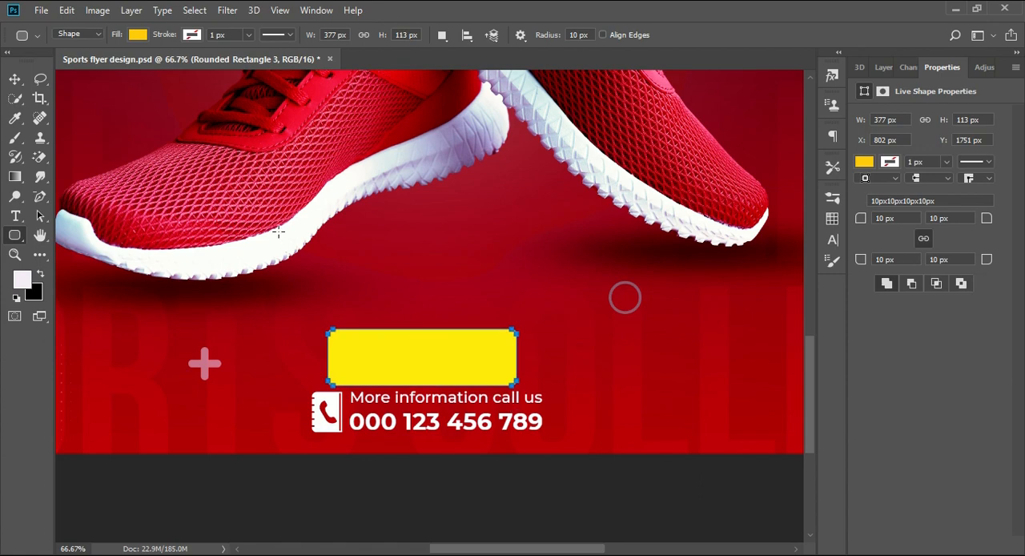
{"action": "left_click", "coordinate": [138, 35]}
{"action": "left_click", "coordinate": [20, 80]}
{"action": "left_click", "coordinate": [885, 67]}
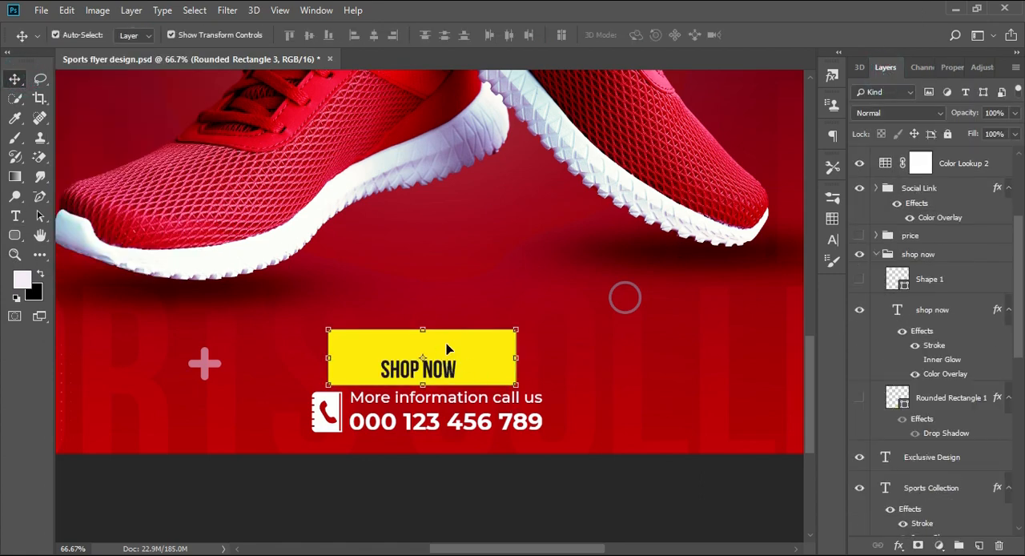
Draw a chevron custom shape about 35 × 53 px beside the Shop Now text and change its fill colour
{"action": "left_click", "coordinate": [15, 235]}
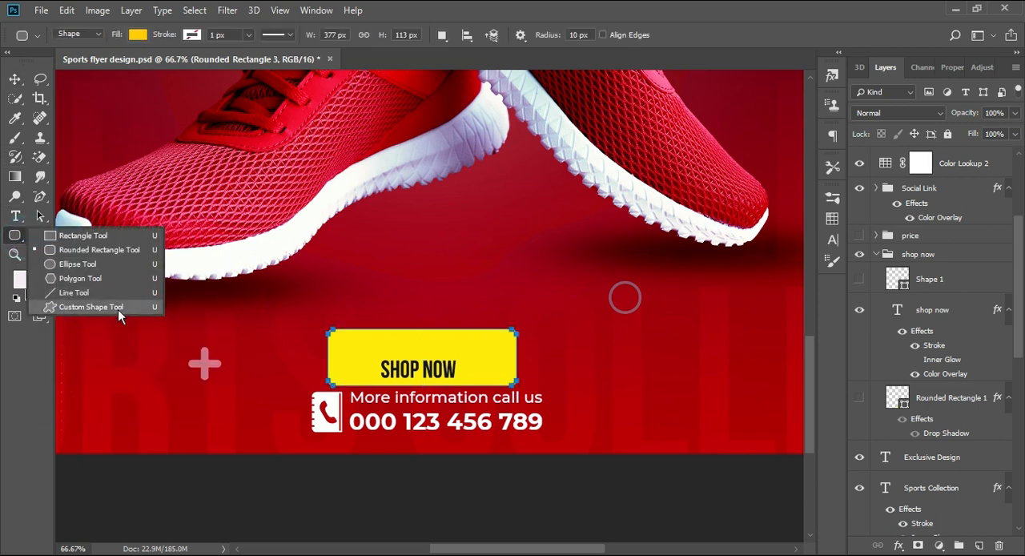
{"action": "left_click", "coordinate": [119, 313]}
{"action": "left_click", "coordinate": [587, 35]}
{"action": "left_click", "coordinate": [619, 91]}
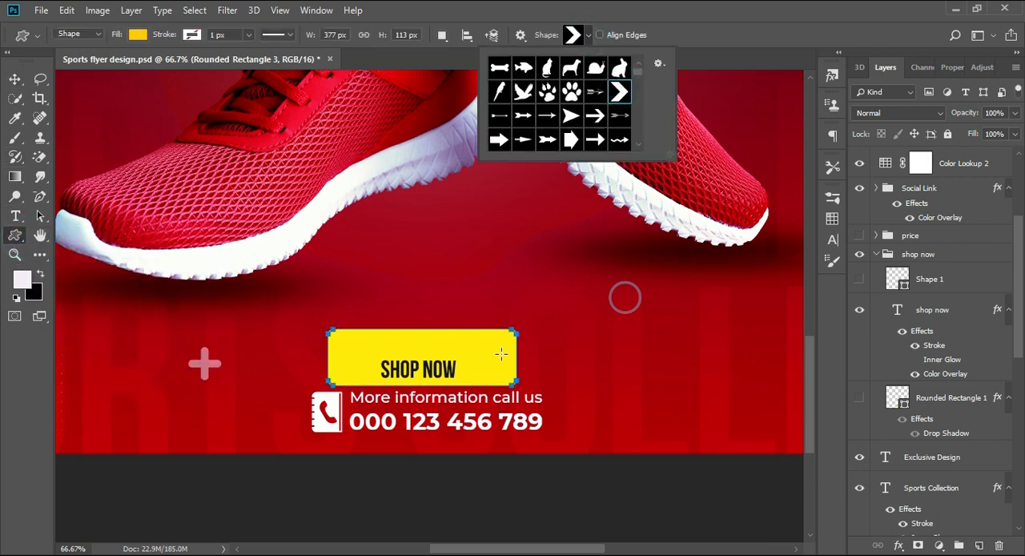
{"action": "left_click_drag", "start_coordinate": [466, 350], "coordinate": [485, 380]}
{"action": "left_click", "coordinate": [138, 37]}
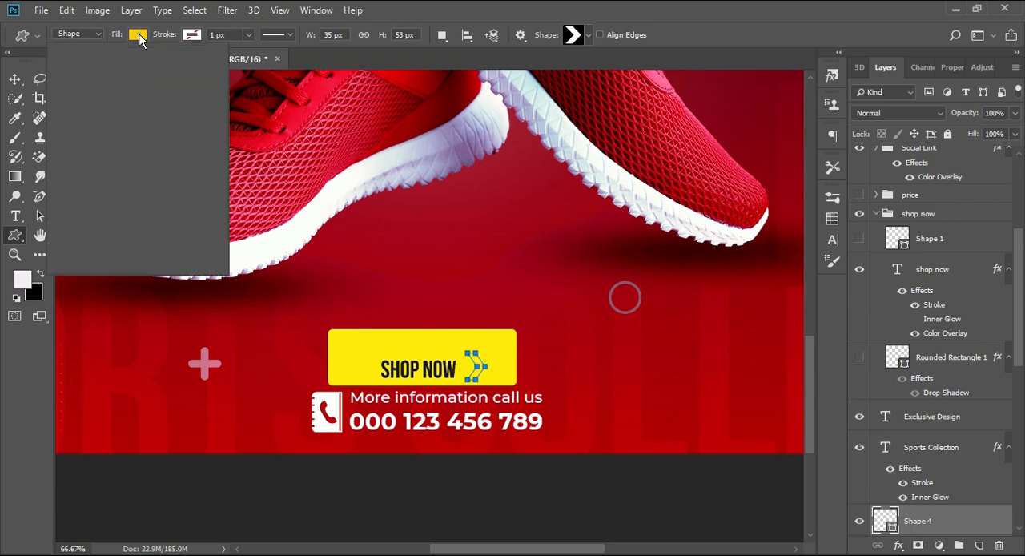
{"action": "left_click", "coordinate": [100, 110]}
{"action": "key", "text": "v"}
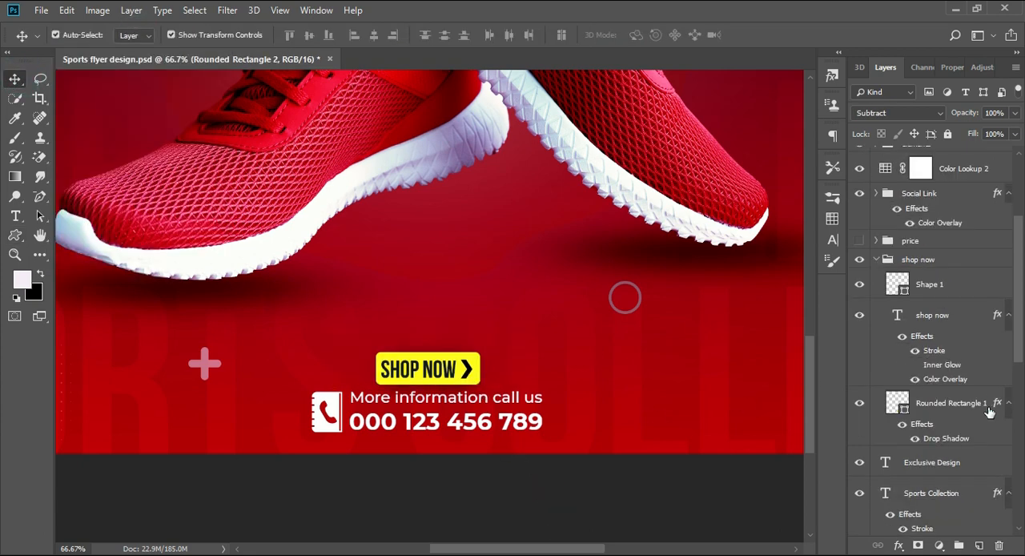
Examine the drop shadow on the Shop Now button's rectangle, including its colour, opacity, distance and size
{"action": "left_click", "coordinate": [991, 404]}
{"action": "double_click", "coordinate": [1006, 402]}
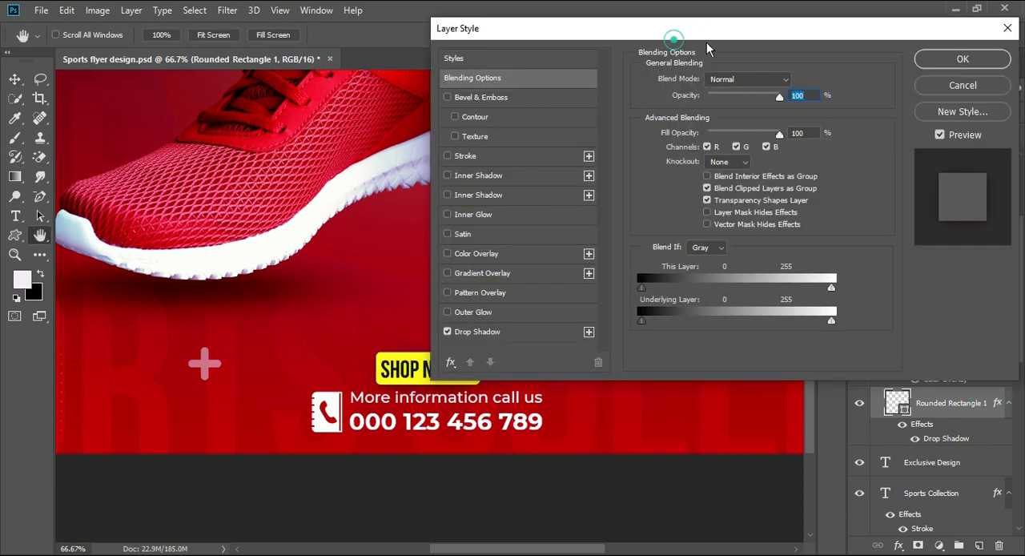
{"action": "left_click_drag", "start_coordinate": [733, 38], "coordinate": [843, 24]}
{"action": "left_click", "coordinate": [597, 322]}
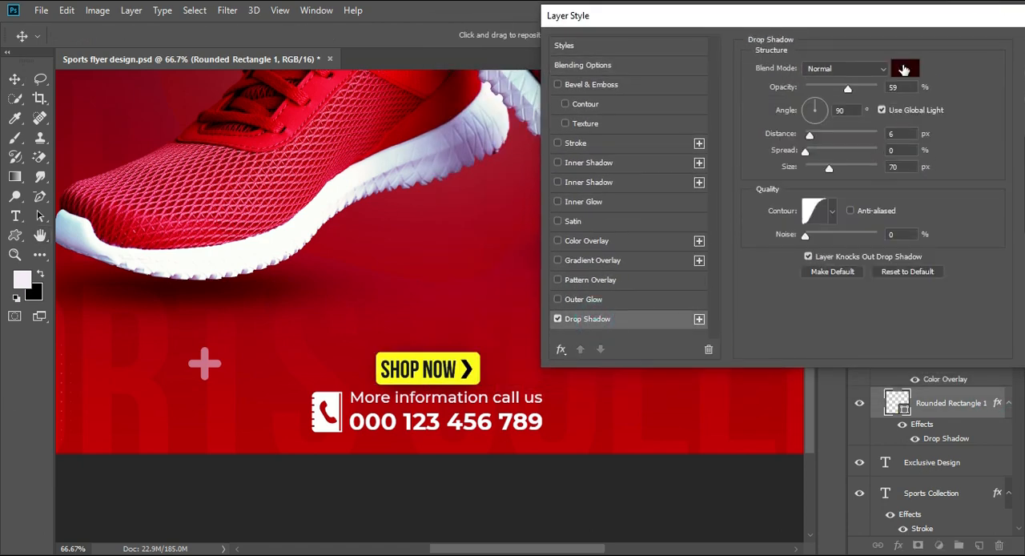
{"action": "left_click", "coordinate": [904, 69]}
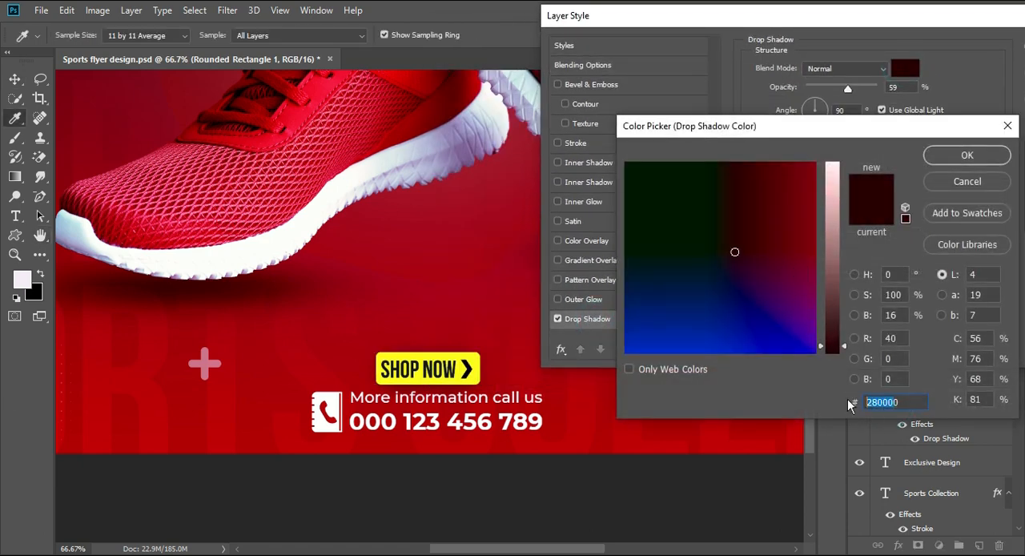
{"action": "left_click", "coordinate": [961, 156]}
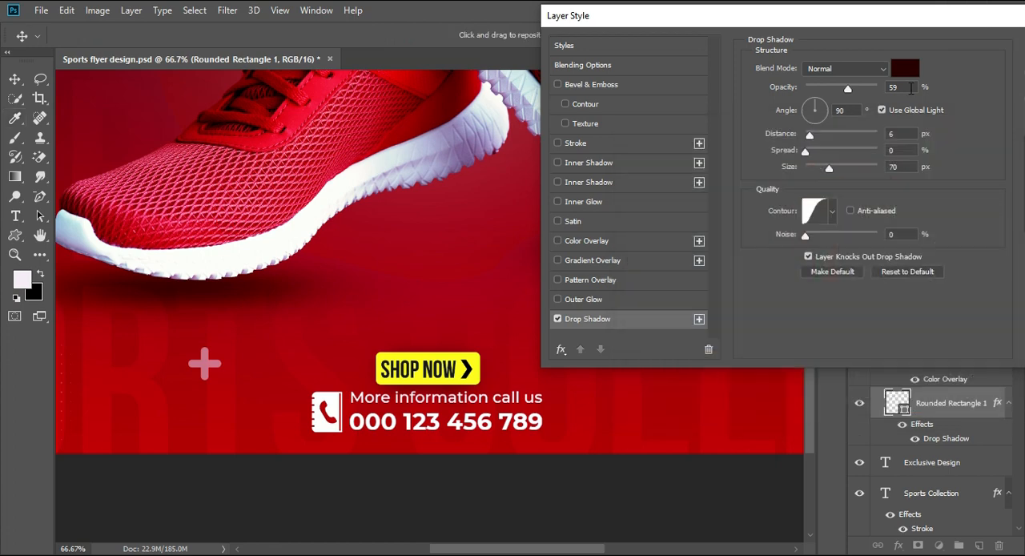
{"action": "double_click", "coordinate": [895, 136]}
{"action": "mouse_move", "coordinate": [760, 24]}
{"action": "left_mouse_down"}
{"action": "mouse_move", "coordinate": [592, 22]}
{"action": "mouse_move", "coordinate": [820, 27]}
{"action": "left_mouse_up"}
{"action": "left_click", "coordinate": [902, 47]}
Examine the stroke effect on the Shop Now text, including its colour, size and opacity
{"action": "double_click", "coordinate": [959, 303]}
{"action": "left_click", "coordinate": [649, 149]}
{"action": "left_click", "coordinate": [600, 152]}
{"action": "left_click", "coordinate": [601, 152]}
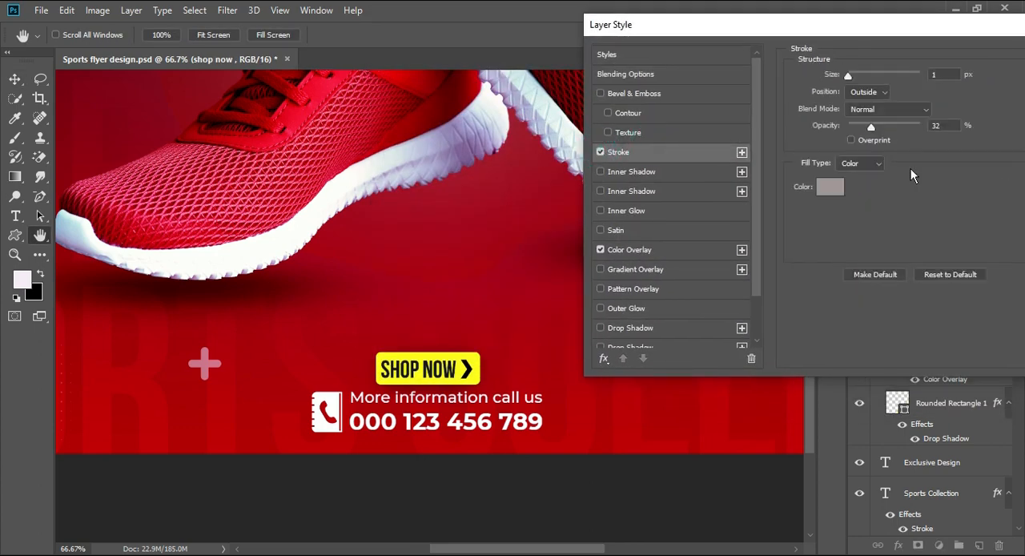
{"action": "left_click", "coordinate": [833, 187]}
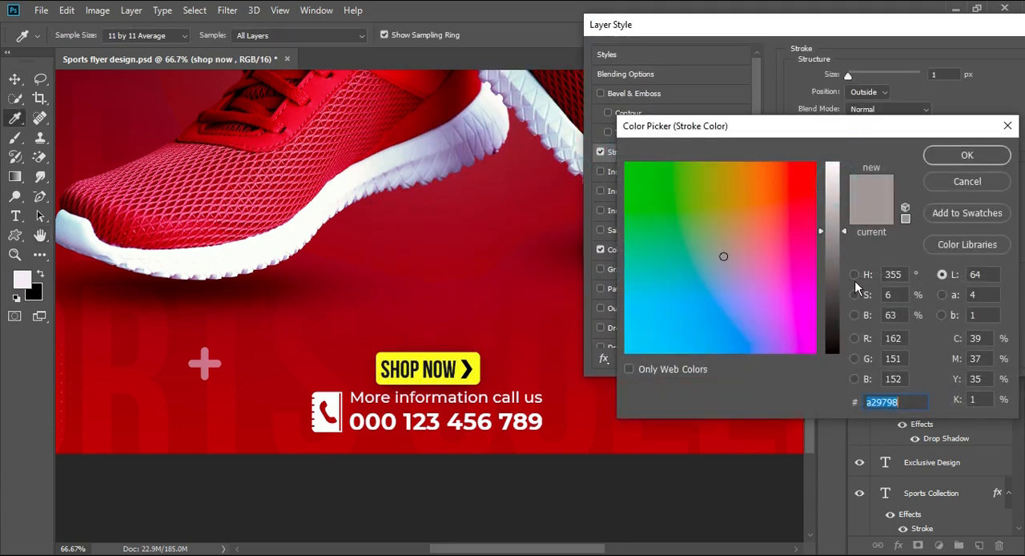
{"action": "left_click", "coordinate": [957, 157]}
{"action": "left_click", "coordinate": [937, 75]}
{"action": "left_click", "coordinate": [941, 125]}
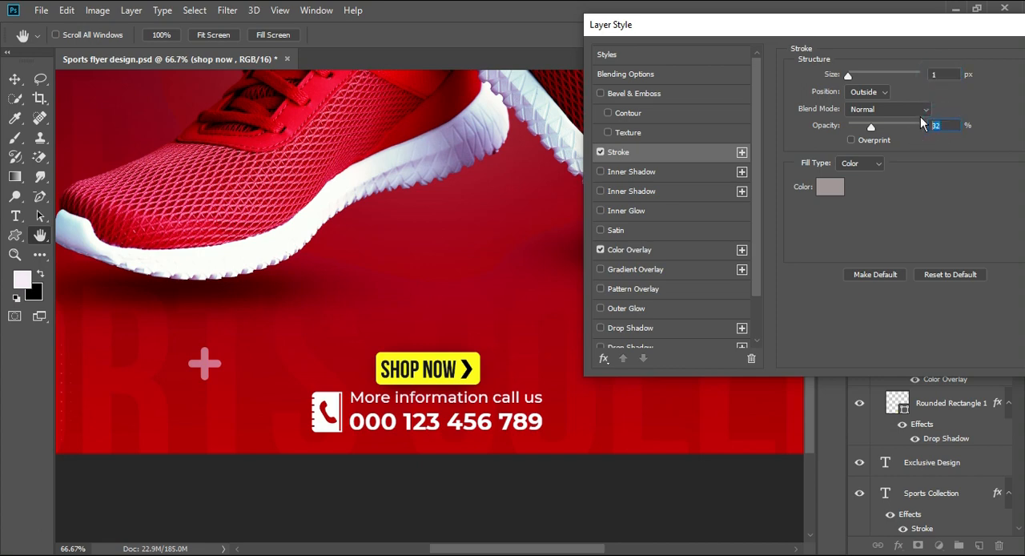
Examine the colour overlay on the Shop Now text and collapse the shop now group
{"action": "left_click", "coordinate": [663, 252]}
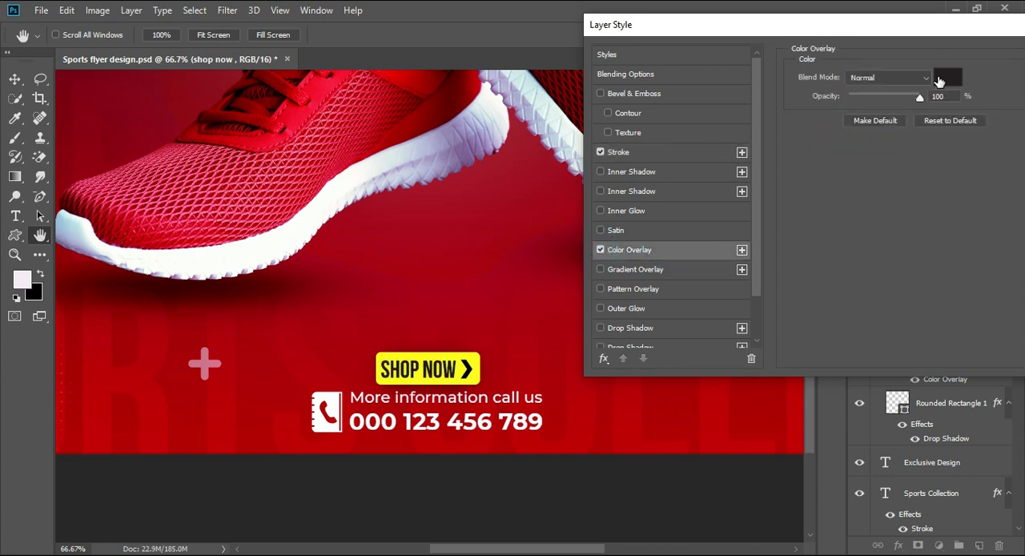
{"action": "left_click", "coordinate": [939, 81]}
{"action": "left_click", "coordinate": [901, 400]}
{"action": "left_click", "coordinate": [969, 155]}
{"action": "left_click", "coordinate": [842, 56]}
{"action": "key", "text": "v"}
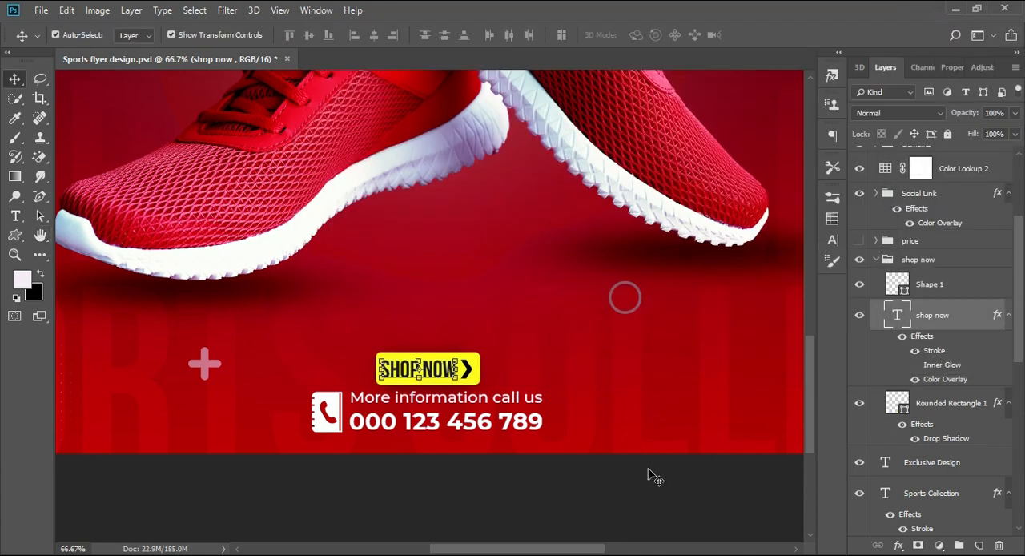
{"action": "left_click", "coordinate": [648, 476]}
{"action": "left_click", "coordinate": [877, 259]}
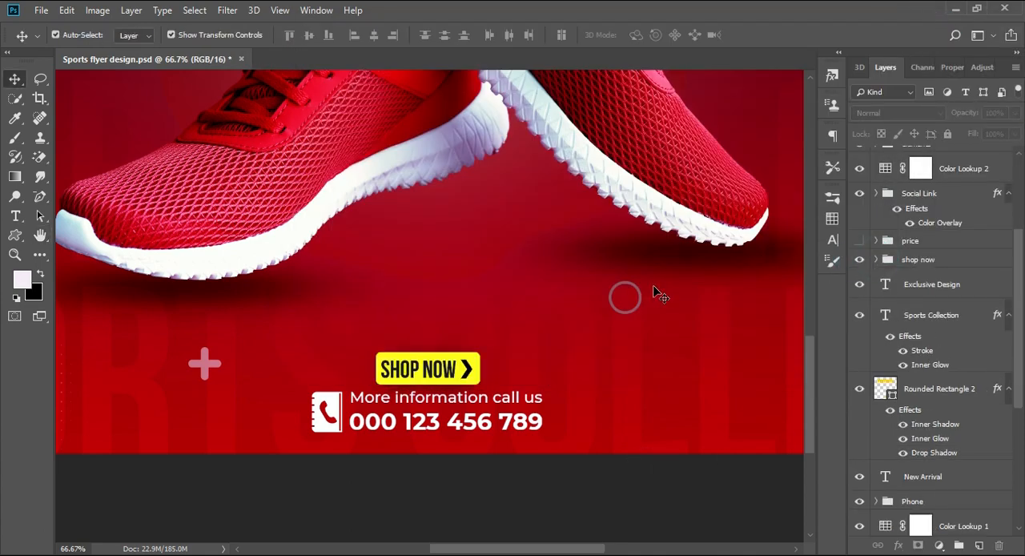
Draw a solid-circle custom shape about 609 × 622 px overlapping the heel side of the shoes
{"action": "scroll", "coordinate": [654, 292], "scroll_direction": "down", "scroll_amount": 3}
{"action": "scroll", "coordinate": [654, 291], "scroll_direction": "up", "scroll_amount": 4}
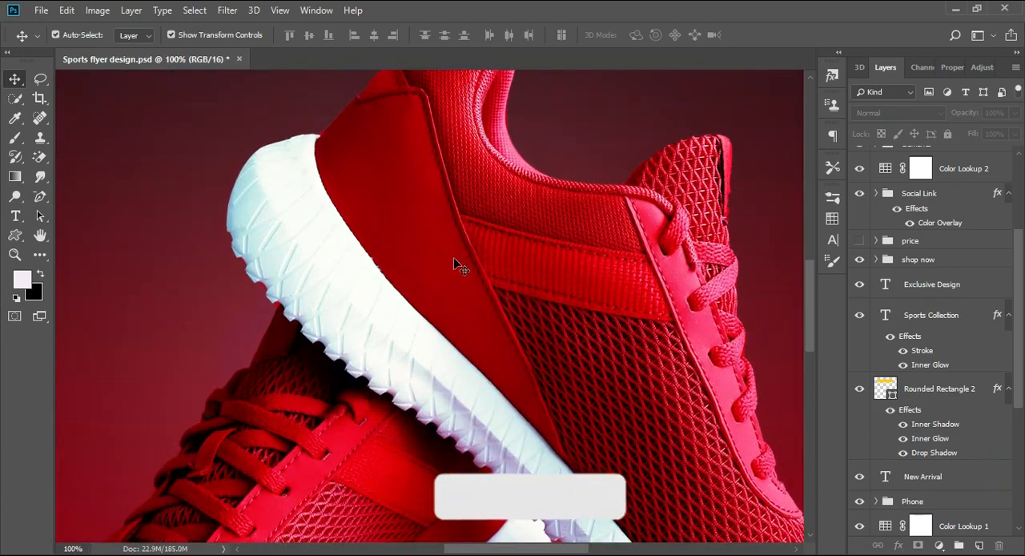
{"action": "scroll", "coordinate": [454, 266], "scroll_direction": "down", "scroll_amount": 3}
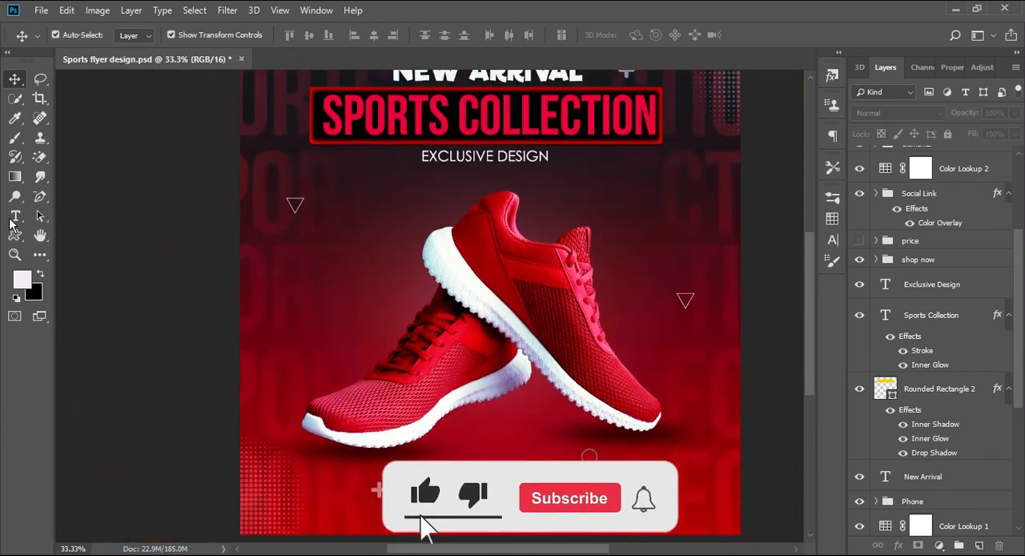
{"action": "left_click", "coordinate": [15, 234]}
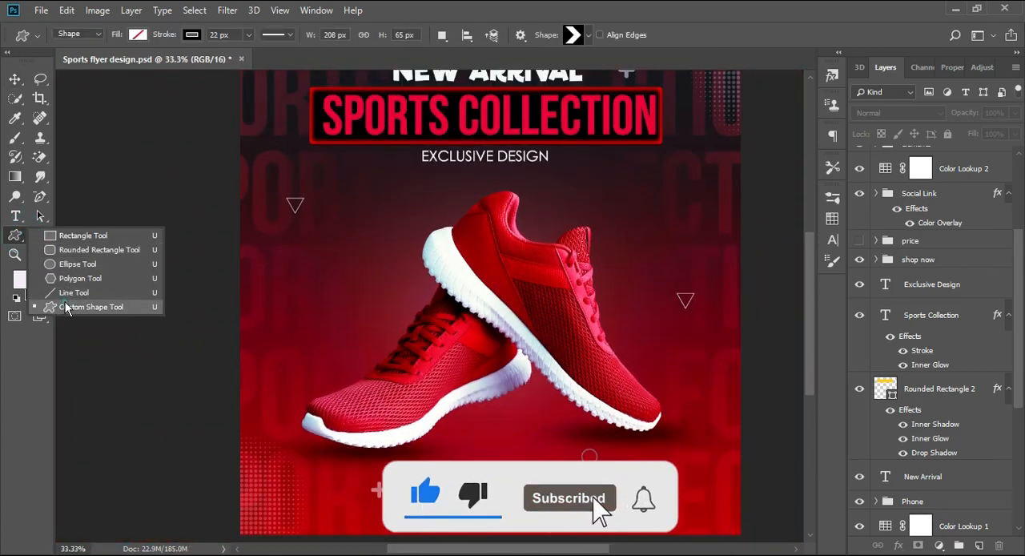
{"action": "left_click", "coordinate": [76, 306]}
{"action": "left_click", "coordinate": [589, 34]}
{"action": "scroll", "coordinate": [588, 131], "scroll_direction": "down", "scroll_amount": 5}
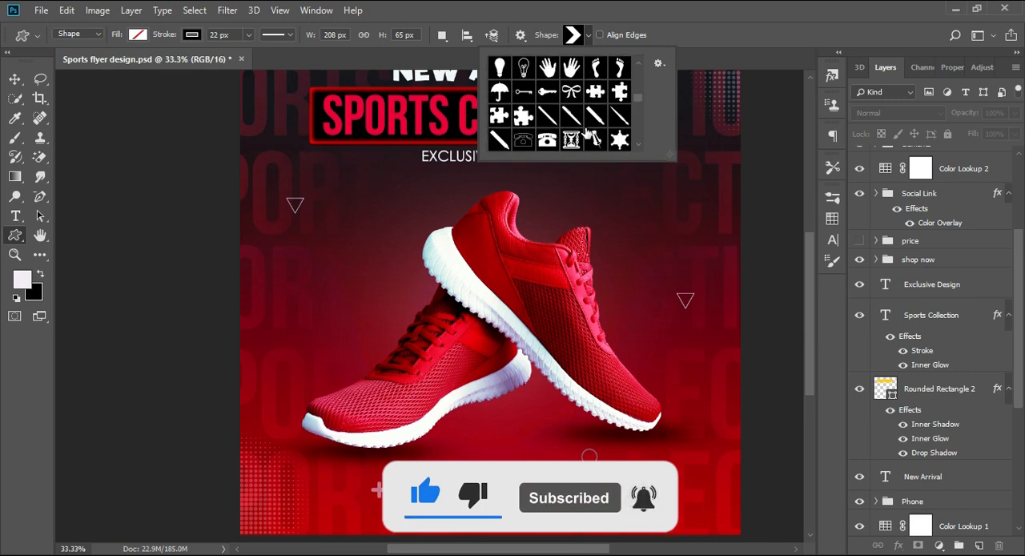
{"action": "scroll", "coordinate": [588, 132], "scroll_direction": "down", "scroll_amount": 5}
{"action": "double_click", "coordinate": [596, 139]}
{"action": "left_click_drag", "start_coordinate": [274, 241], "coordinate": [427, 396]}
Give the circle a red fill without an outline and move it up into the empty area beside the shoes
{"action": "left_click", "coordinate": [191, 34]}
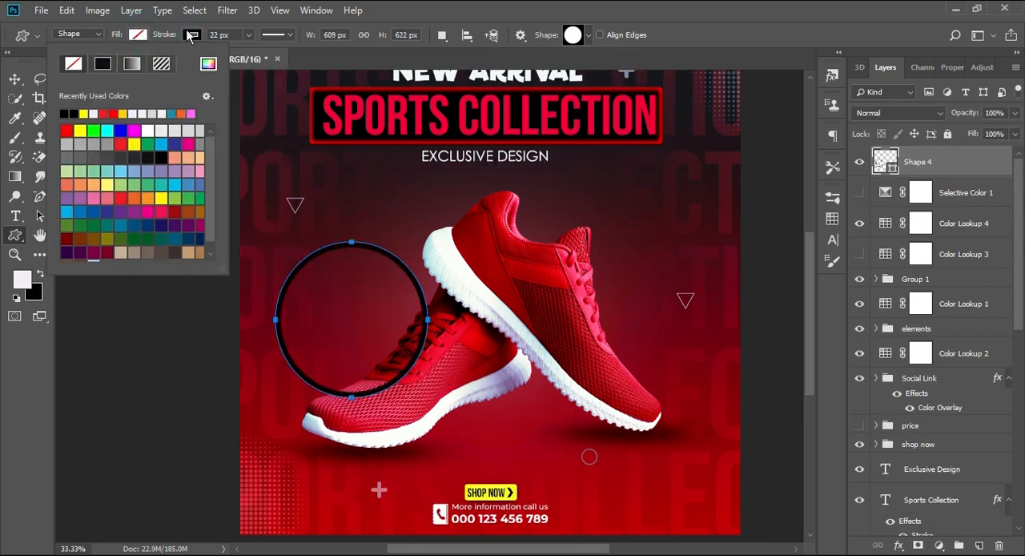
{"action": "left_click", "coordinate": [192, 36]}
{"action": "left_click", "coordinate": [130, 64]}
{"action": "left_click", "coordinate": [136, 35]}
{"action": "left_click", "coordinate": [103, 114]}
{"action": "left_click", "coordinate": [14, 79]}
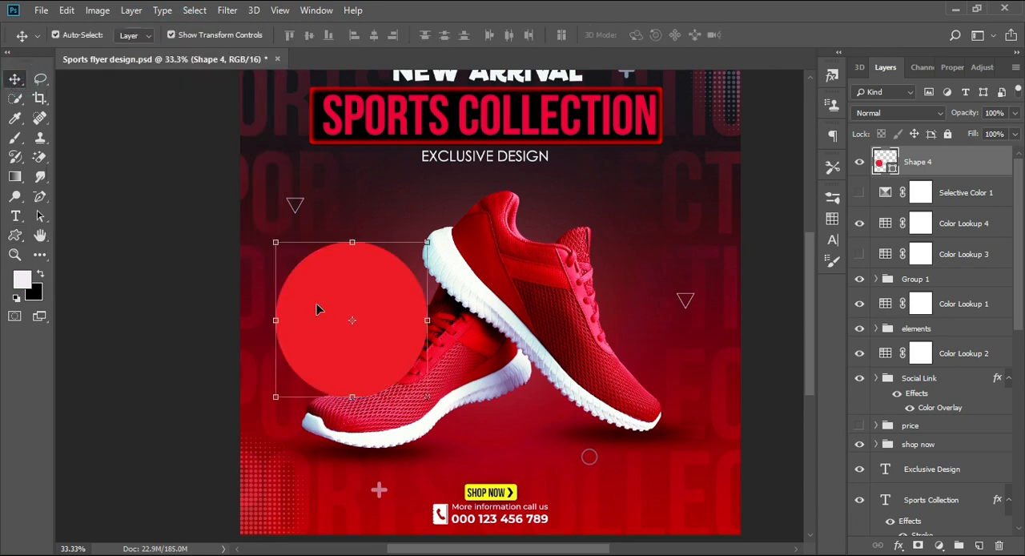
{"action": "left_click_drag", "start_coordinate": [316, 308], "coordinate": [292, 285]}
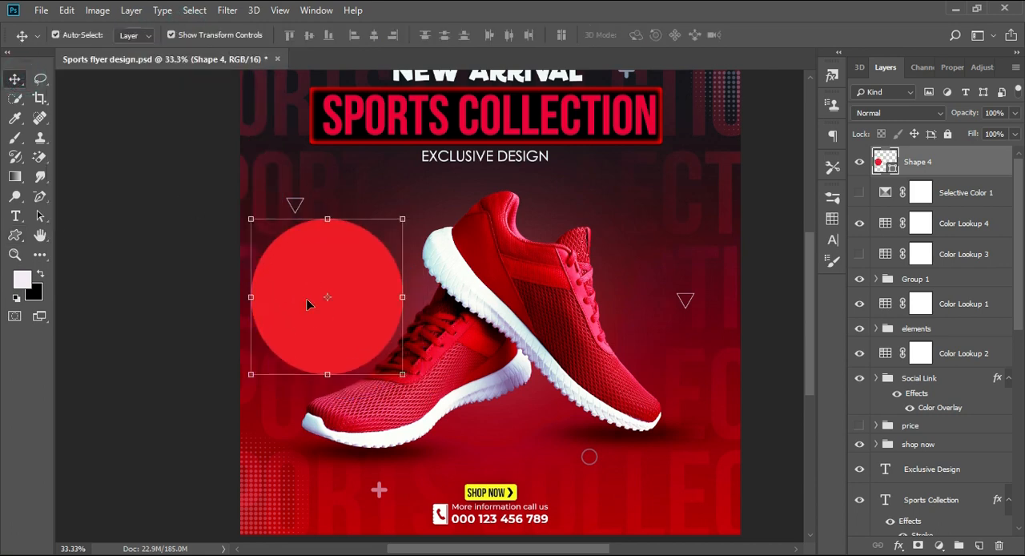
Add a white 20$ price text over the shoes and move its layer above the circle layer
{"action": "left_click", "coordinate": [14, 216]}
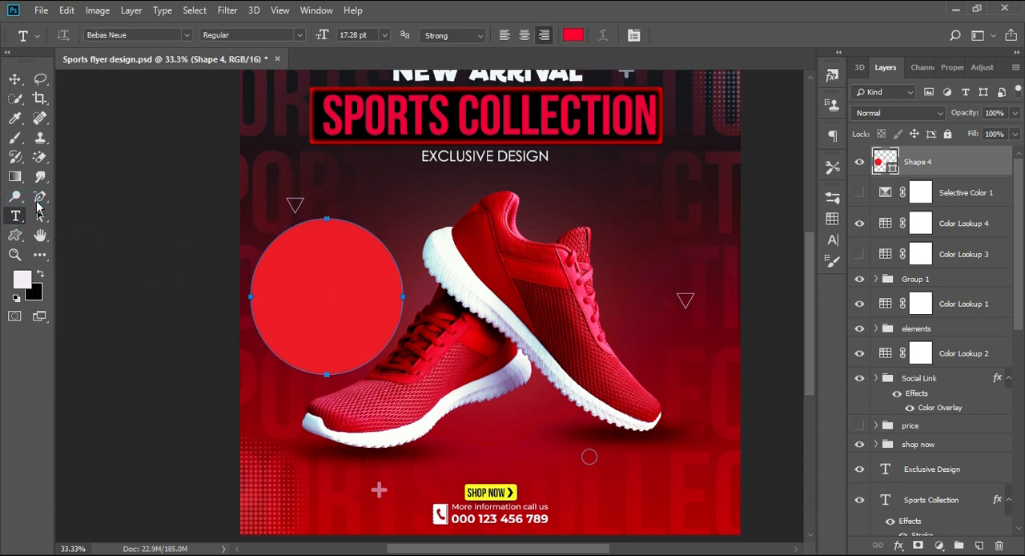
{"action": "key", "text": "v"}
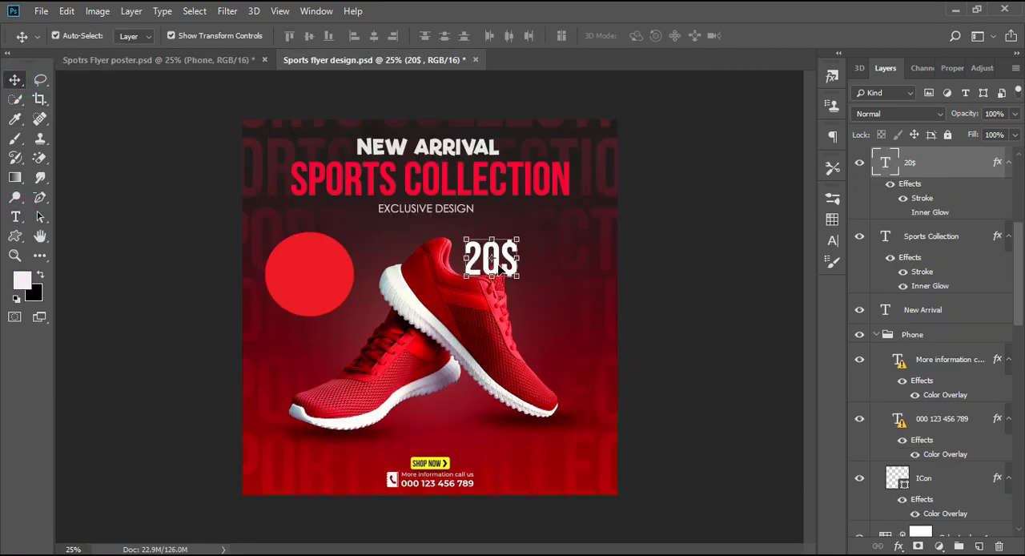
{"action": "left_click_drag", "start_coordinate": [498, 266], "coordinate": [421, 270]}
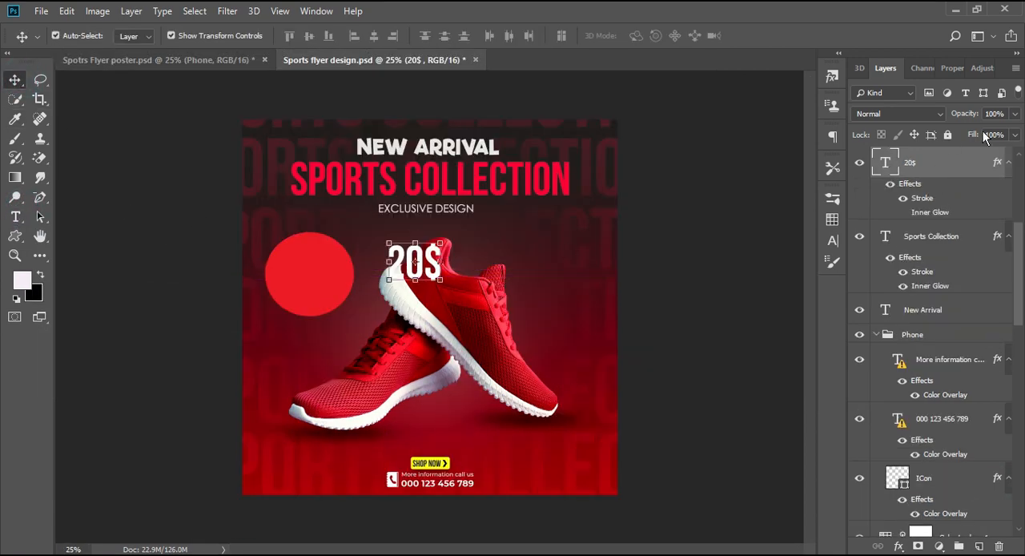
{"action": "scroll", "coordinate": [943, 240], "scroll_direction": "up", "scroll_amount": 2}
{"action": "left_click_drag", "start_coordinate": [942, 248], "coordinate": [937, 152]}
{"action": "scroll", "coordinate": [938, 240], "scroll_direction": "up", "scroll_amount": 4}
{"action": "left_click_drag", "start_coordinate": [936, 312], "coordinate": [929, 152]}
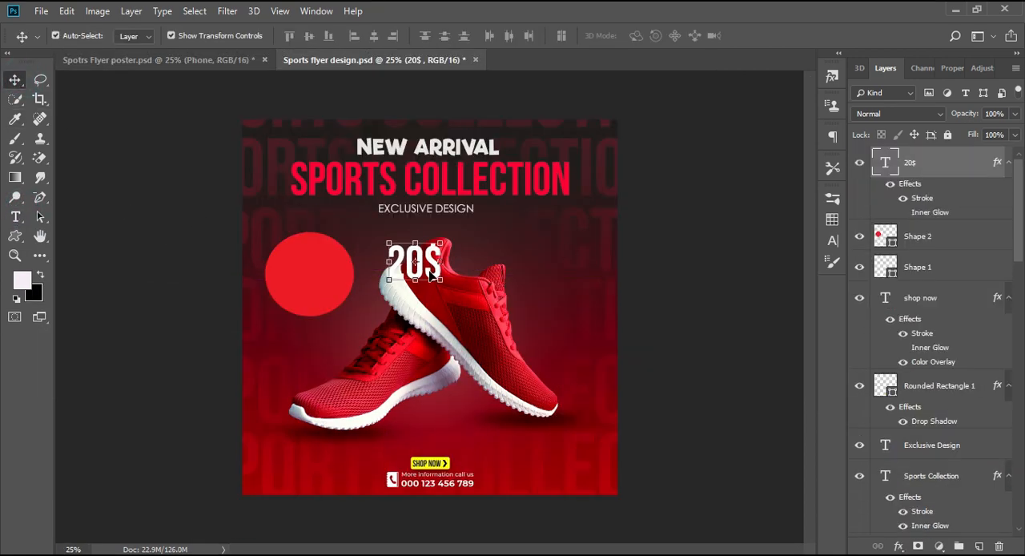
Place the 20$ text on the red circle and duplicate it just above
{"action": "left_click_drag", "start_coordinate": [432, 273], "coordinate": [285, 350]}
{"action": "key", "text": "ctrl+t"}
{"action": "left_click_drag", "start_coordinate": [299, 266], "coordinate": [313, 252]}
{"action": "key", "text": "Return"}
Replace the duplicated price text with "only in"
{"action": "double_click", "coordinate": [870, 165]}
{"action": "left_click", "coordinate": [902, 139]}
{"action": "double_click", "coordinate": [885, 164]}
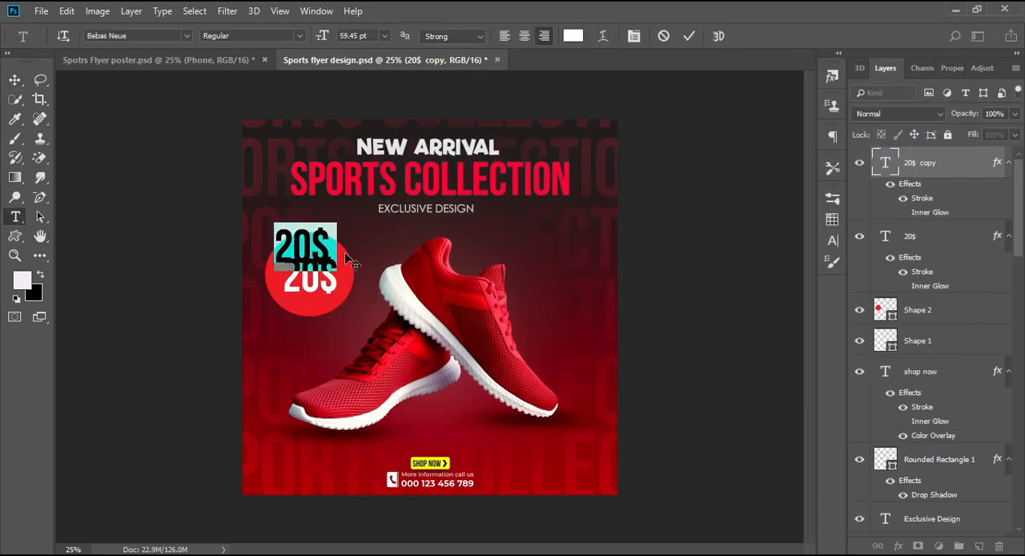
{"action": "type", "text": "only"}
{"action": "key", "text": "ctrl+Return"}
{"action": "key", "text": "ctrl+t"}
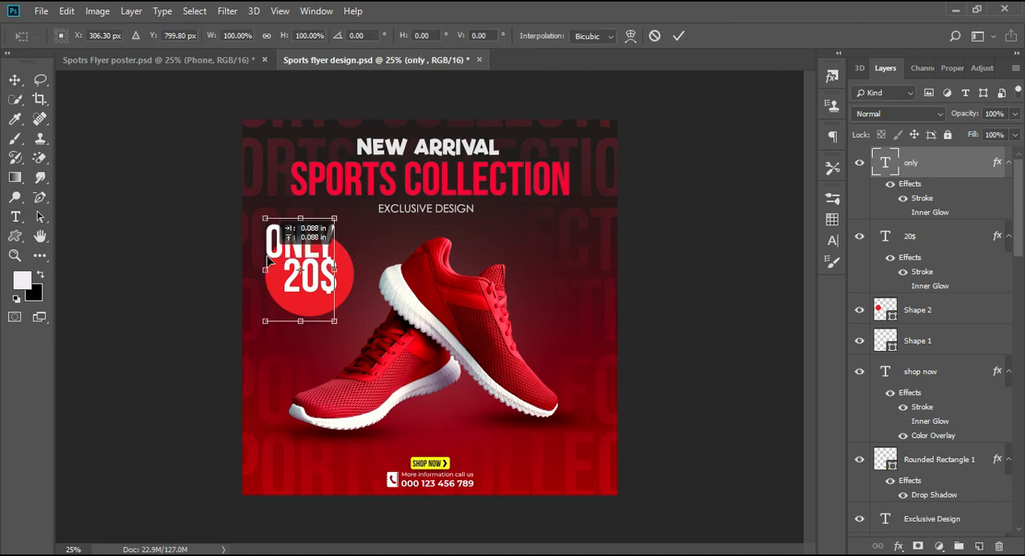
{"action": "key", "text": "Return"}
{"action": "double_click", "coordinate": [883, 161]}
{"action": "left_click", "coordinate": [343, 235]}
{"action": "type", "text": "in"}
Scale the ONLY IN text to about 27% and place it above 20$ inside the red circle
{"action": "left_click", "coordinate": [17, 78]}
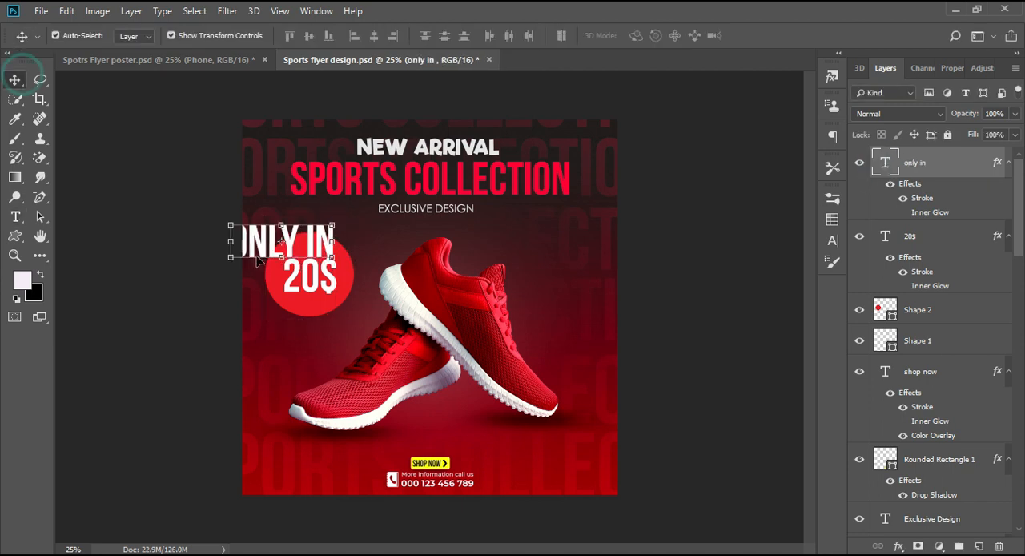
{"action": "left_click_drag", "start_coordinate": [230, 257], "coordinate": [307, 262]}
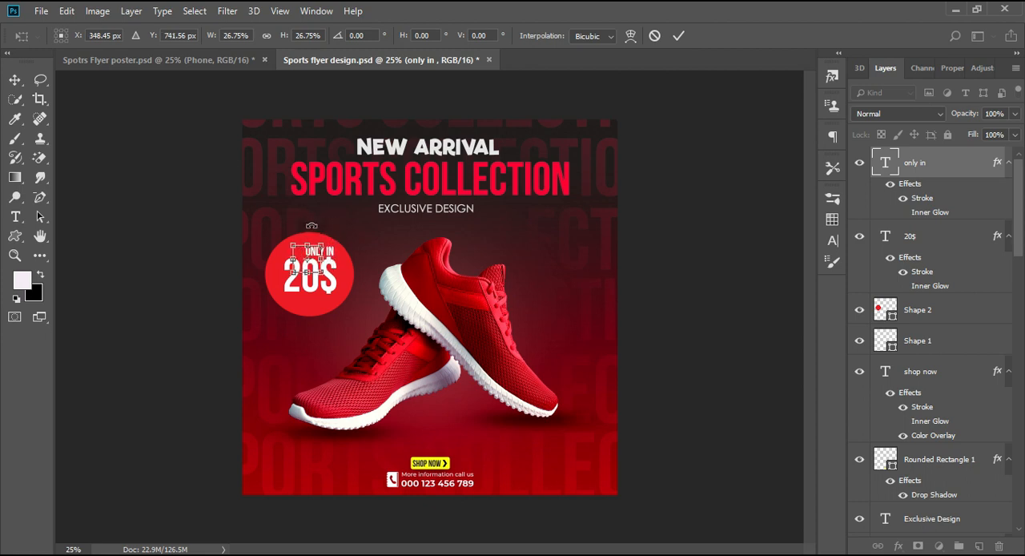
{"action": "left_click", "coordinate": [723, 318]}
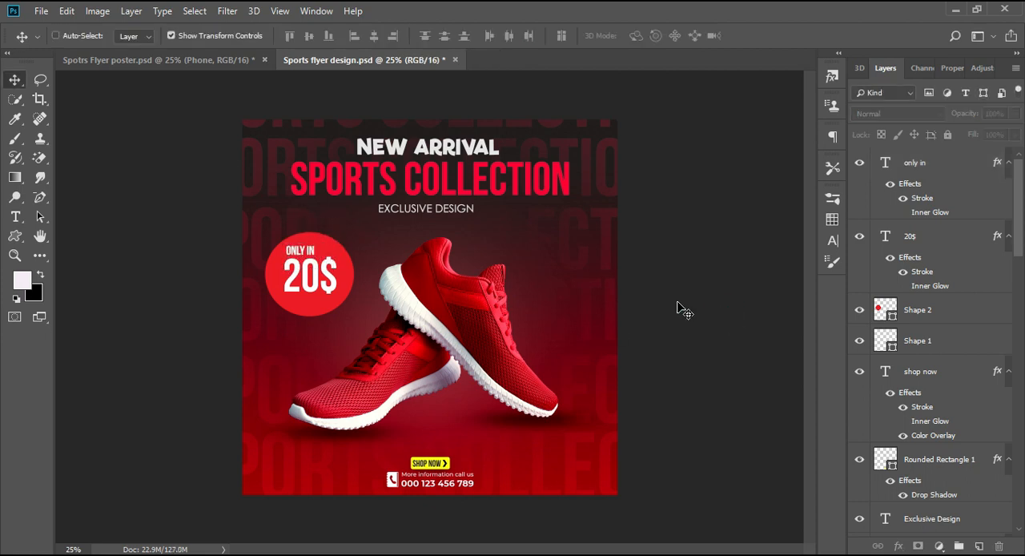
Draw a thin circle-frame custom shape with a black 22 px stroke and no fill over the price badge
{"action": "key", "text": "ctrl+minus"}
{"action": "key", "text": "ctrl+plus"}
{"action": "key", "text": "ctrl+plus"}
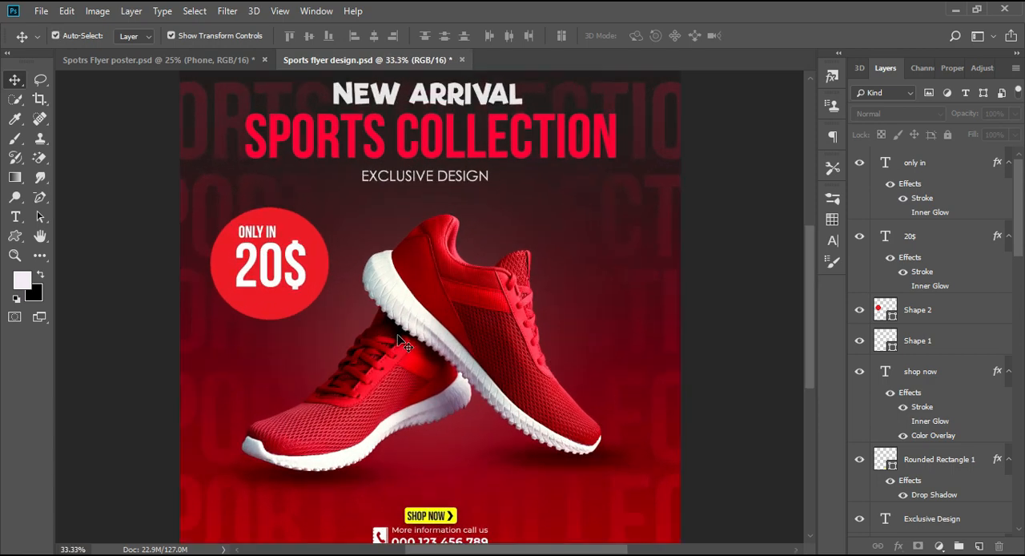
{"action": "left_click", "coordinate": [15, 236]}
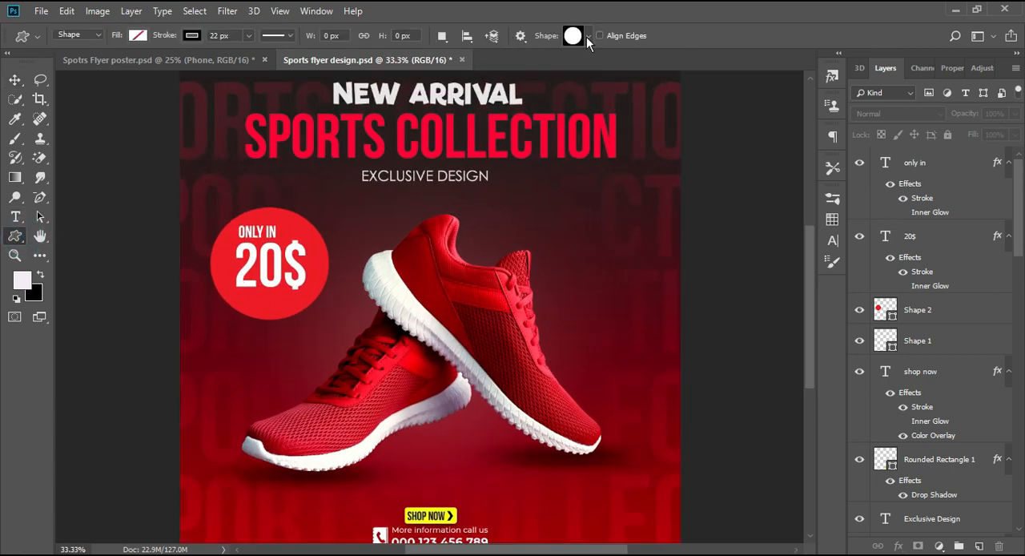
{"action": "left_click", "coordinate": [588, 37]}
{"action": "left_click", "coordinate": [619, 117]}
{"action": "left_click", "coordinate": [588, 35]}
{"action": "left_click_drag", "start_coordinate": [307, 208], "coordinate": [151, 361]}
{"action": "left_click", "coordinate": [18, 76]}
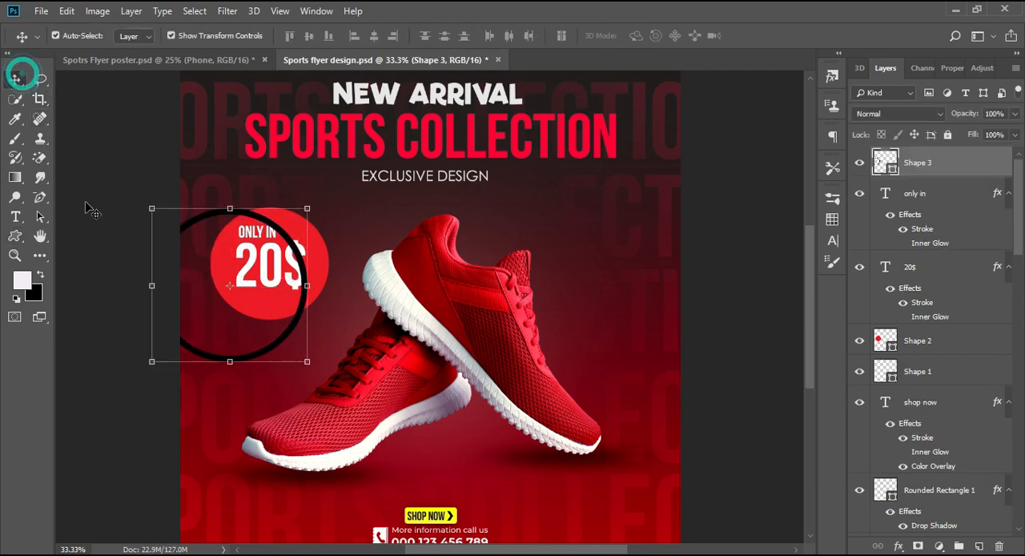
Move and scale the ring to about 551 × 532 px so it evenly surrounds the red price circle
{"action": "left_click_drag", "start_coordinate": [175, 264], "coordinate": [217, 242]}
{"action": "mouse_move", "coordinate": [194, 343]}
{"action": "left_mouse_down"}
{"action": "mouse_move", "coordinate": [232, 300]}
{"action": "mouse_move", "coordinate": [197, 337]}
{"action": "left_mouse_up"}
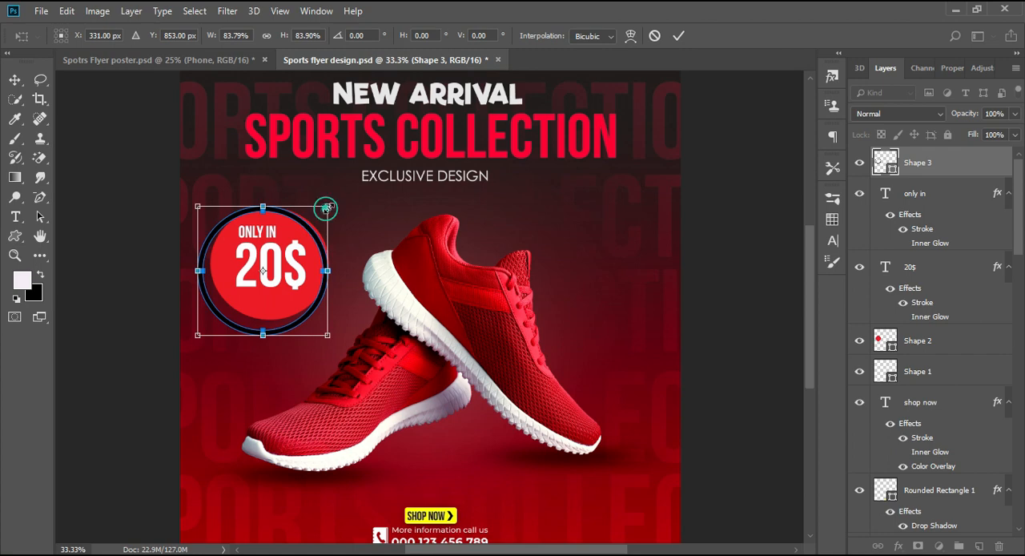
{"action": "mouse_move", "coordinate": [325, 208]}
{"action": "left_mouse_down"}
{"action": "mouse_move", "coordinate": [340, 199]}
{"action": "mouse_move", "coordinate": [308, 213]}
{"action": "left_mouse_up"}
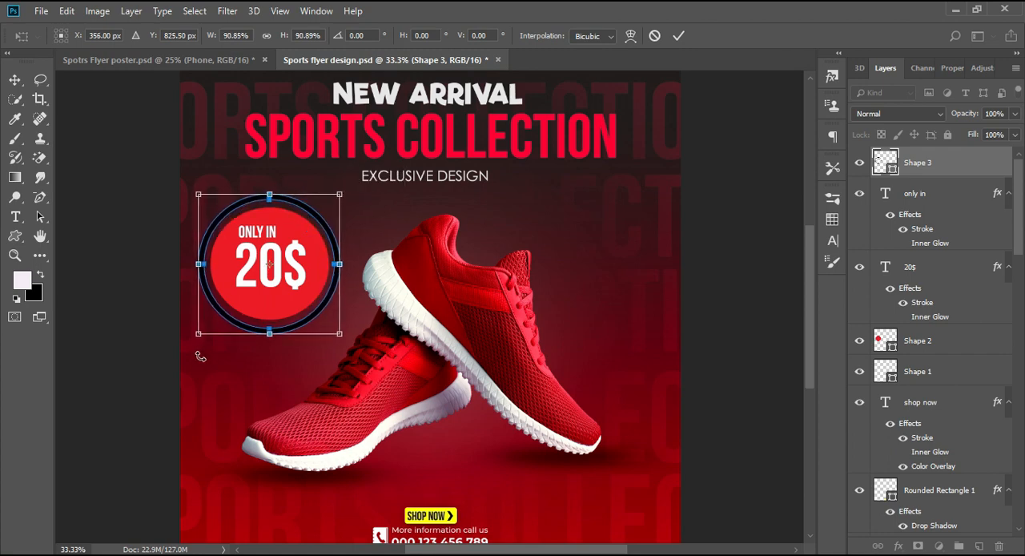
{"action": "left_click_drag", "start_coordinate": [198, 338], "coordinate": [203, 334]}
{"action": "key", "text": "Down"}
{"action": "key", "text": "Down"}
{"action": "key", "text": "Down"}
{"action": "key", "text": "Down"}
{"action": "key", "text": "Down"}
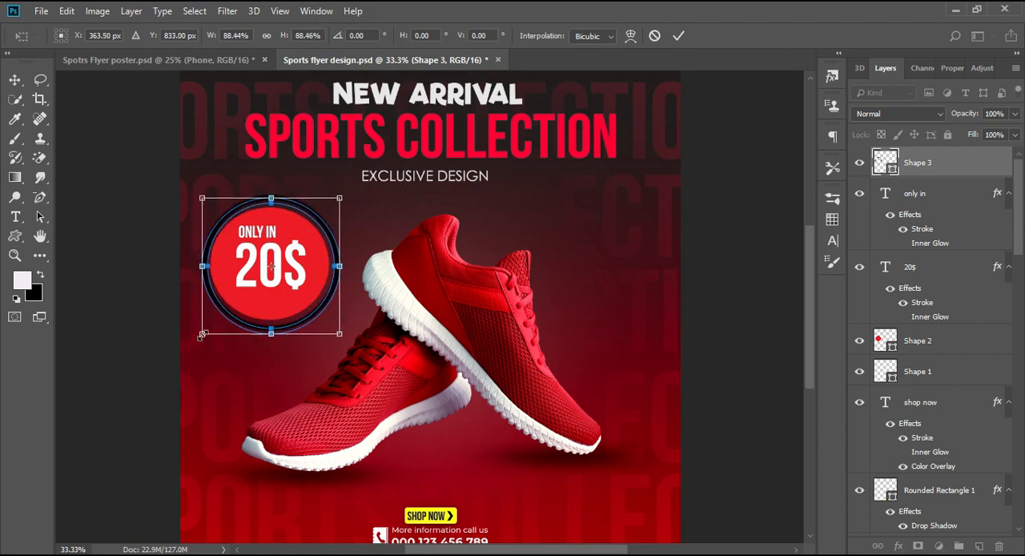
{"action": "key", "text": "Left"}
{"action": "key", "text": "Left"}
{"action": "key", "text": "Return"}
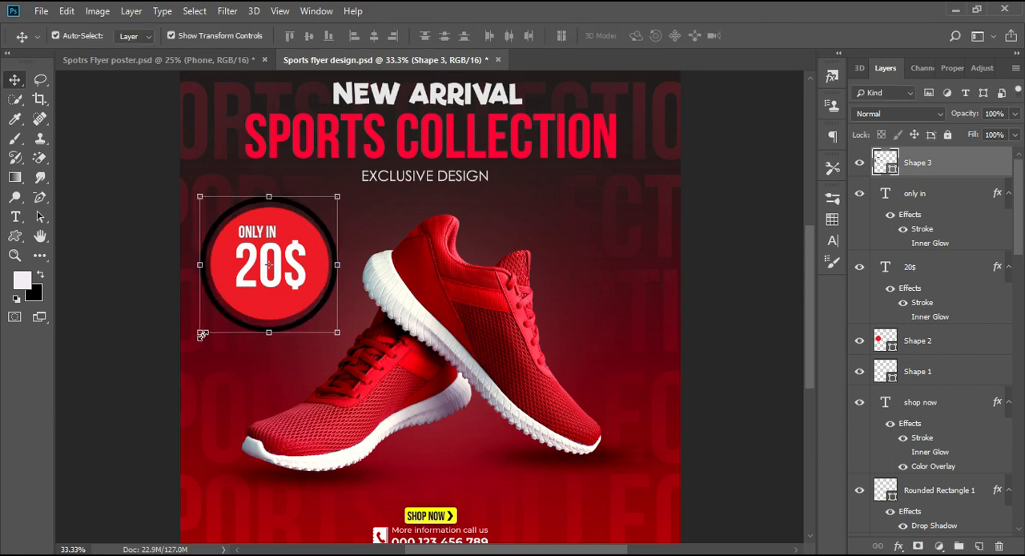
{"action": "left_click_drag", "start_coordinate": [268, 336], "coordinate": [271, 329]}
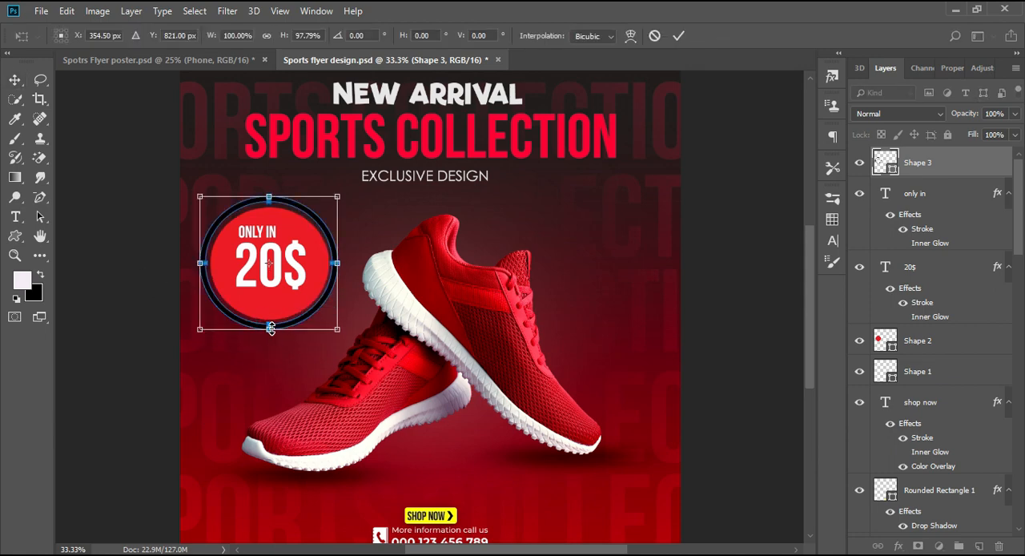
{"action": "key", "text": "Return"}
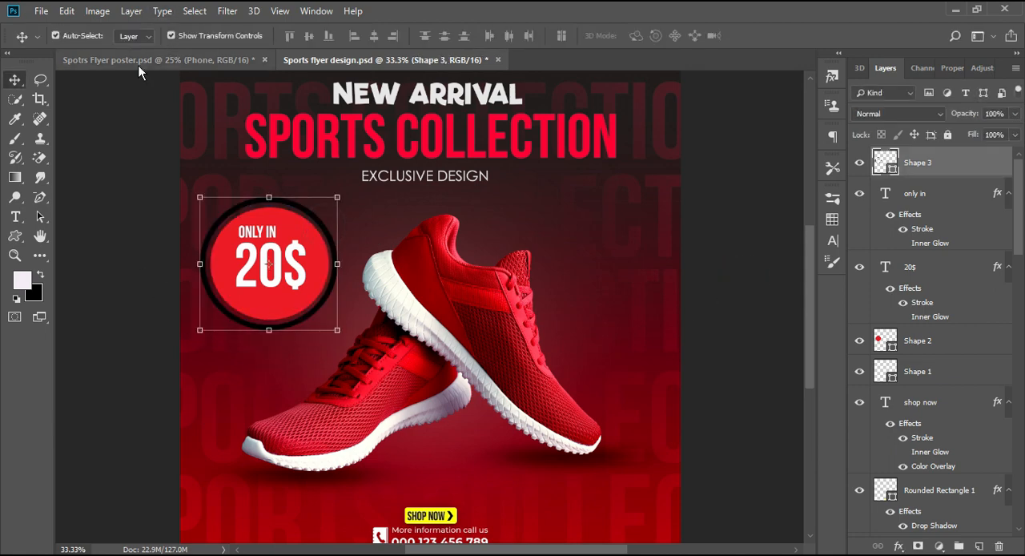
Give the ring a yellow fill and remove its stroke
{"action": "left_click", "coordinate": [15, 236]}
{"action": "left_click", "coordinate": [193, 35]}
{"action": "left_click", "coordinate": [138, 65]}
{"action": "left_click", "coordinate": [137, 35]}
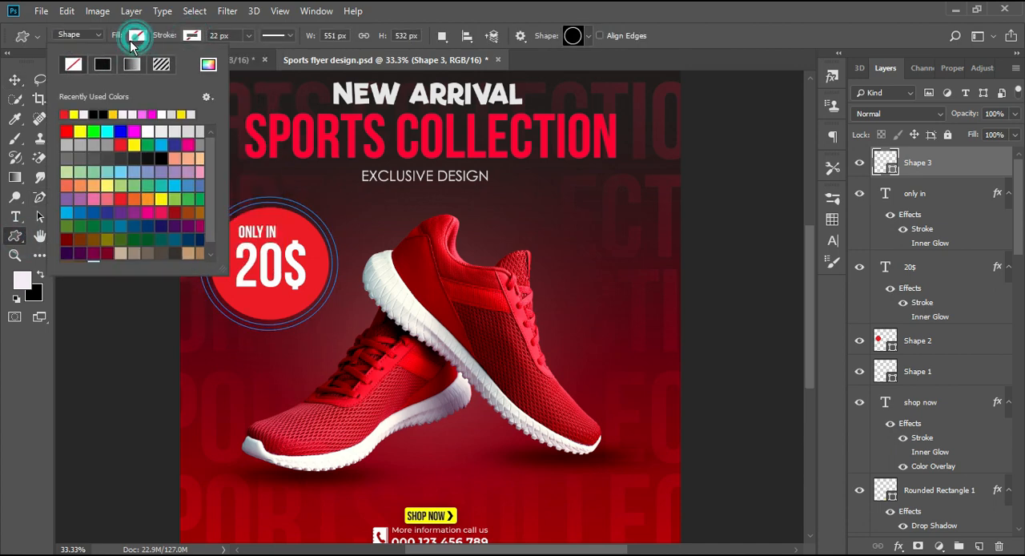
{"action": "left_click", "coordinate": [81, 133]}
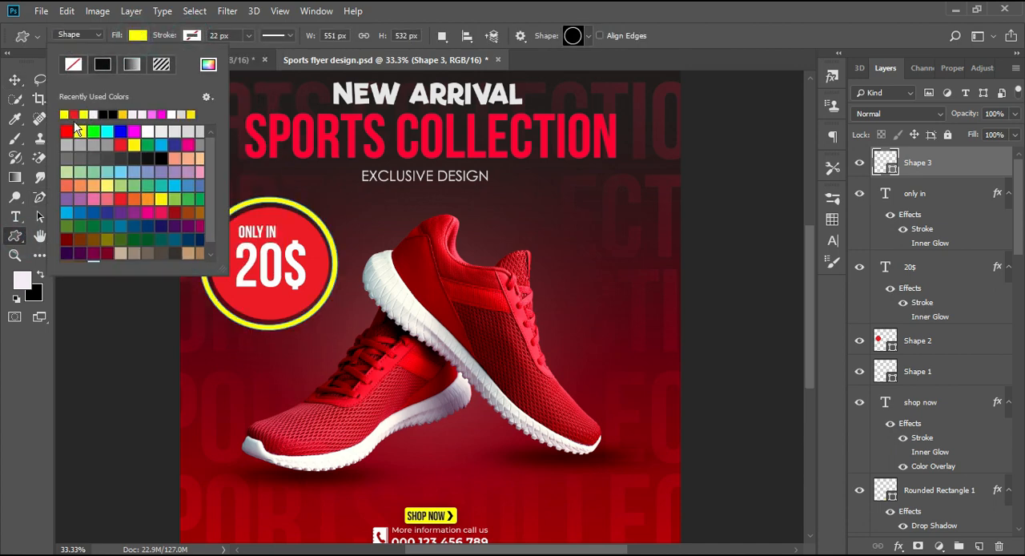
{"action": "left_click", "coordinate": [14, 80]}
Scale the red circle, ring, ONLY IN and 20$ layers together to about 78% and move them lower beside the shoes
{"action": "key", "text": "ctrl+minus"}
{"action": "key", "text": "ctrl+minus"}
{"action": "key", "text": "ctrl+plus"}
{"action": "key", "text": "ctrl+plus"}
{"action": "key", "text": "ctrl+plus"}
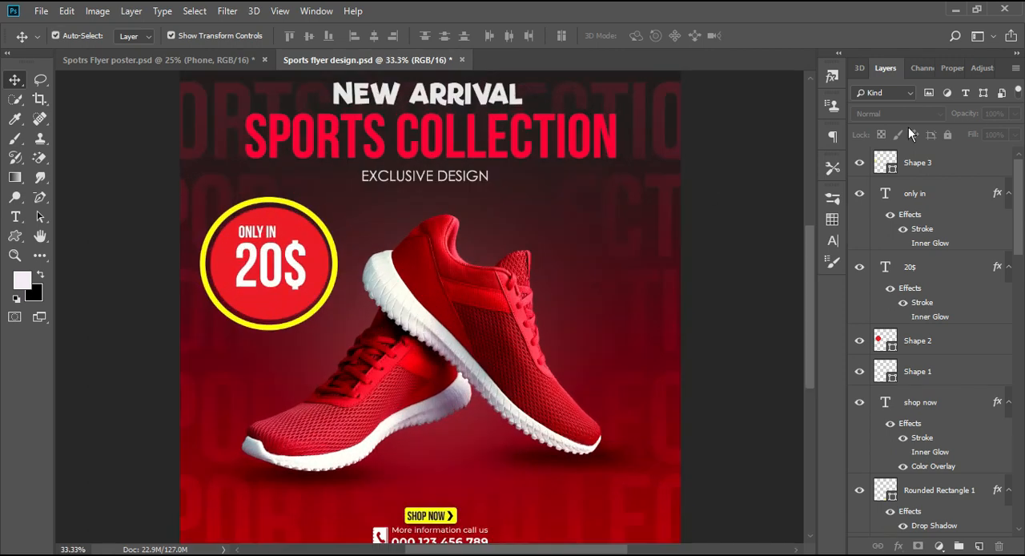
{"action": "left_click", "coordinate": [919, 341]}
{"action": "left_click", "coordinate": [902, 372], "text": "ctrl"}
{"action": "left_click", "coordinate": [859, 372]}
{"action": "left_click", "coordinate": [860, 371]}
{"action": "left_click", "coordinate": [859, 372]}
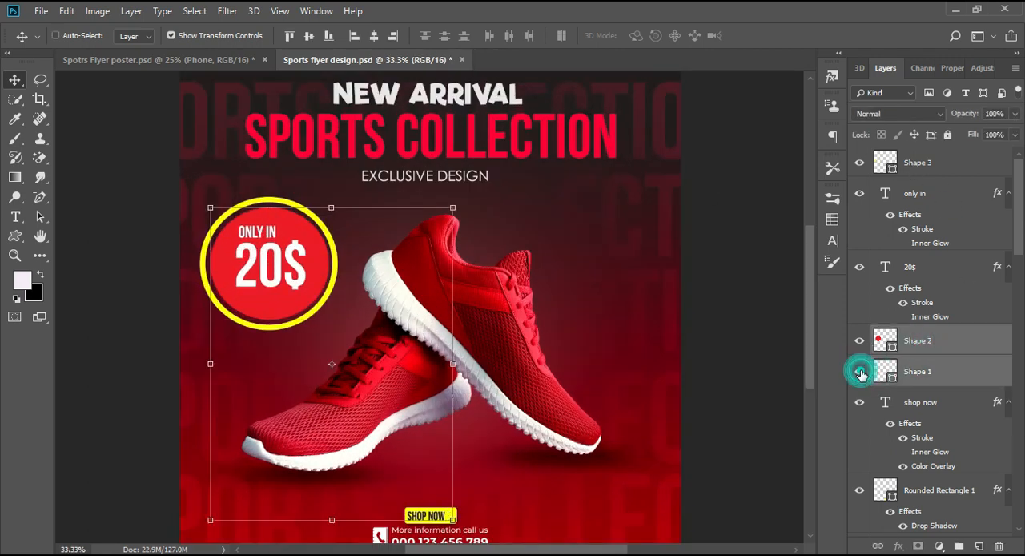
{"action": "left_click", "coordinate": [859, 372]}
{"action": "left_click", "coordinate": [971, 370], "text": "ctrl"}
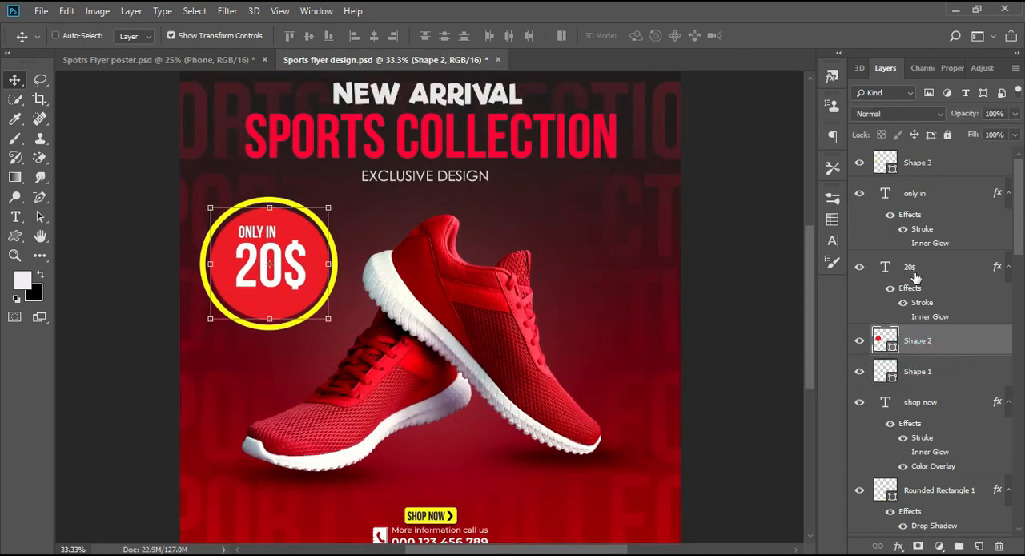
{"action": "left_click", "coordinate": [942, 269], "text": "ctrl"}
{"action": "left_click", "coordinate": [924, 194], "text": "ctrl"}
{"action": "left_click", "coordinate": [921, 164], "text": "ctrl"}
{"action": "left_click_drag", "start_coordinate": [201, 330], "coordinate": [230, 300]}
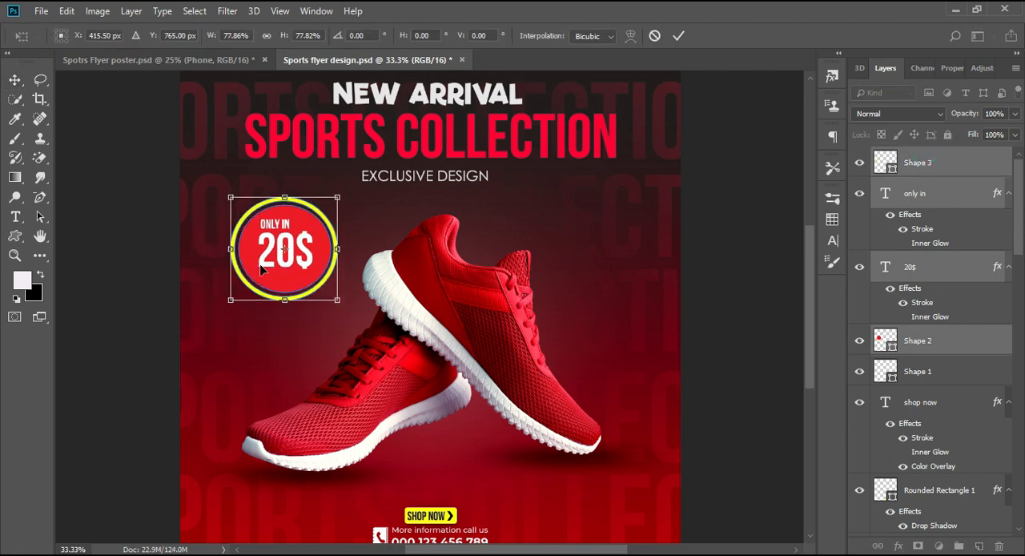
{"action": "left_click_drag", "start_coordinate": [261, 264], "coordinate": [240, 320]}
{"action": "key", "text": "Return"}
{"action": "key", "text": "ctrl+minus"}
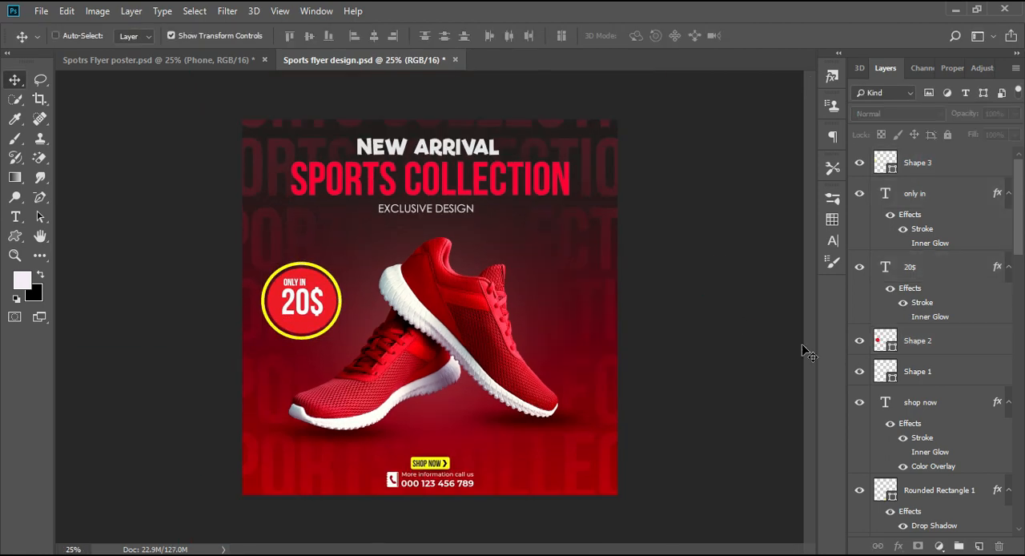
Add a Color Lookup adjustment layer over the flyer
{"action": "key", "text": "ctrl+minus"}
{"action": "key", "text": "ctrl+plus"}
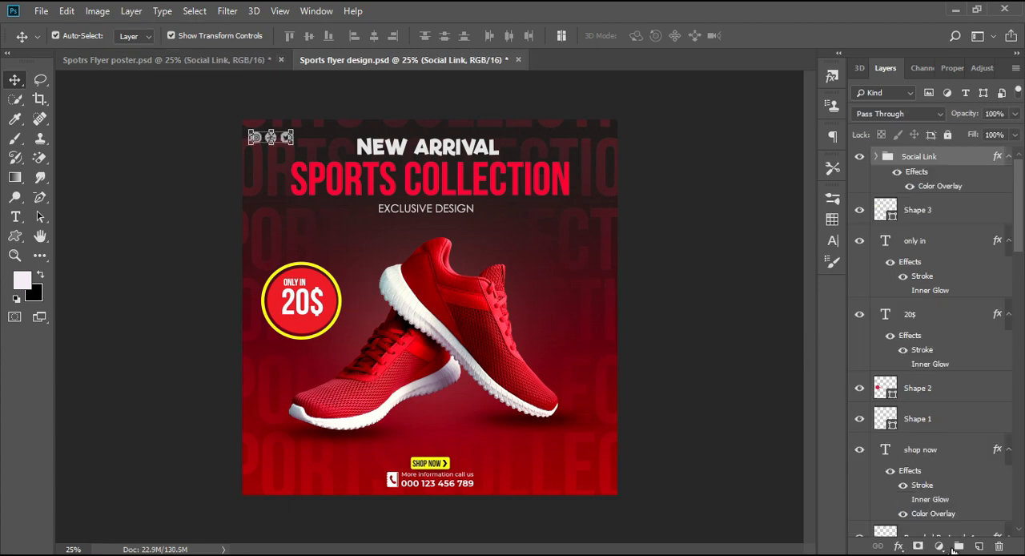
{"action": "left_click", "coordinate": [938, 545]}
{"action": "left_click", "coordinate": [921, 460]}
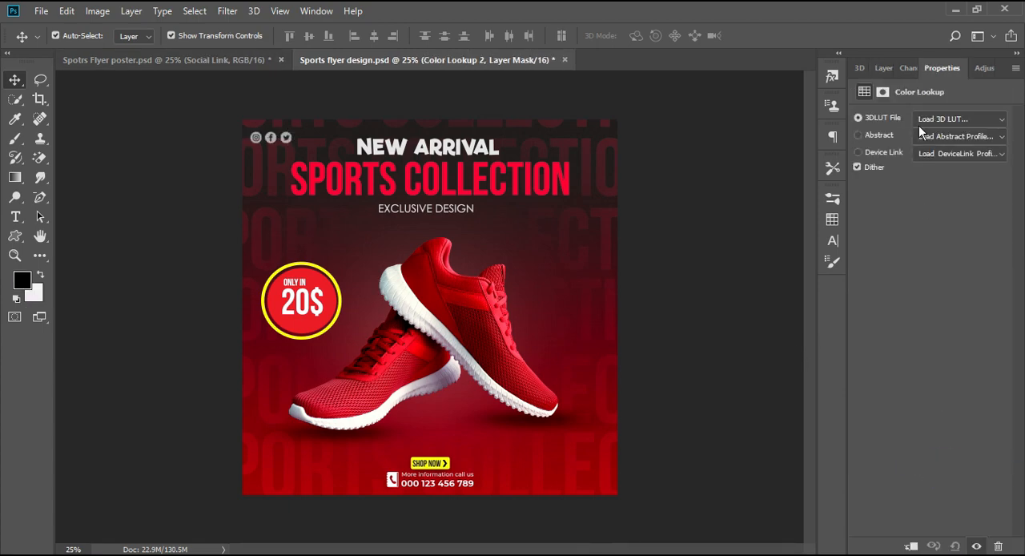
Try several 3DLUT looks on the Color Lookup adjustment and apply filmstock_50.3dl
{"action": "left_click", "coordinate": [960, 118]}
{"action": "left_click", "coordinate": [889, 106]}
{"action": "key", "text": "Down"}
{"action": "key", "text": "Down"}
{"action": "key", "text": "Down"}
{"action": "key", "text": "Down"}
{"action": "key", "text": "ctrl+minus"}
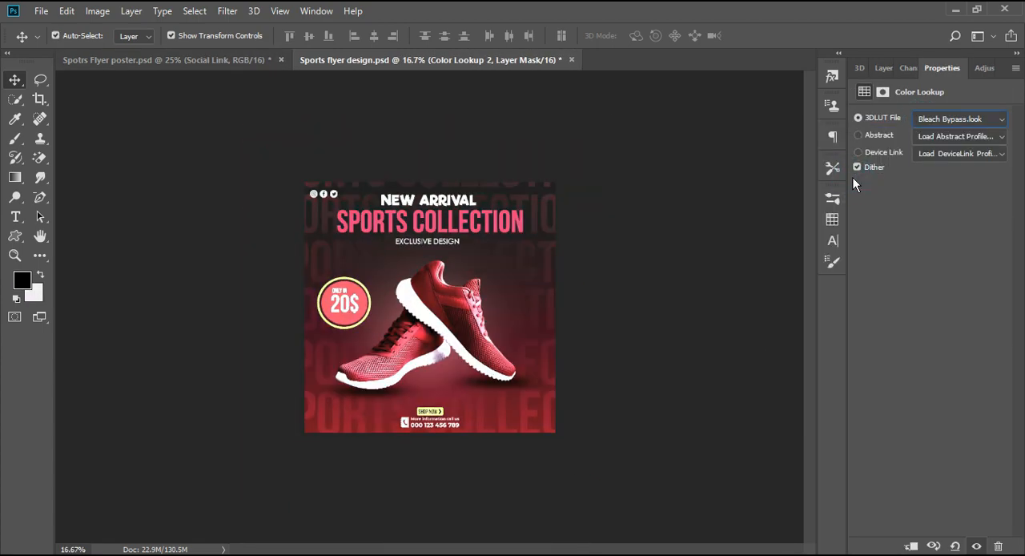
{"action": "key", "text": "ctrl+plus"}
{"action": "key", "text": "Down"}
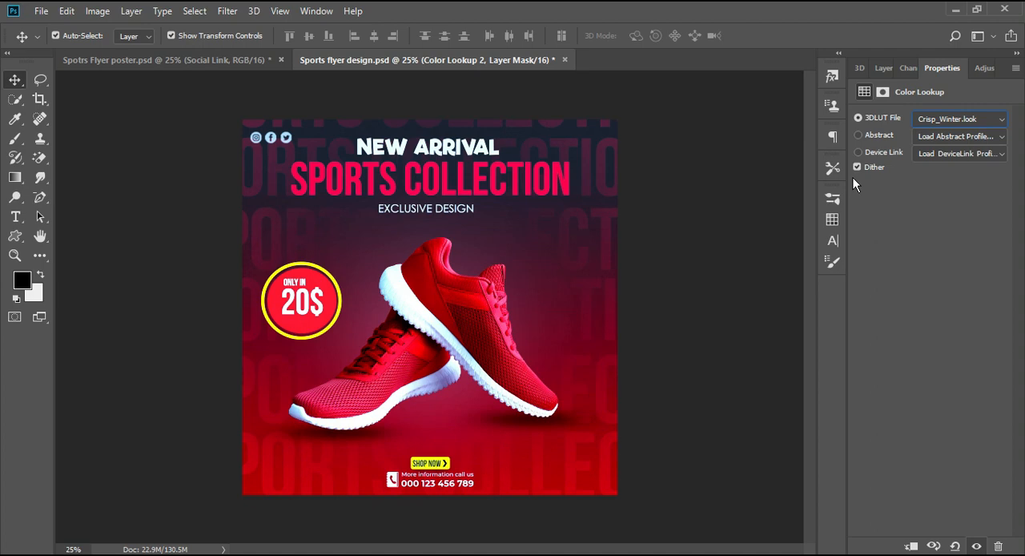
{"action": "key", "text": "ctrl+minus"}
{"action": "key", "text": "Down"}
{"action": "key", "text": "Down"}
{"action": "key", "text": "Down"}
{"action": "key", "text": "Down"}
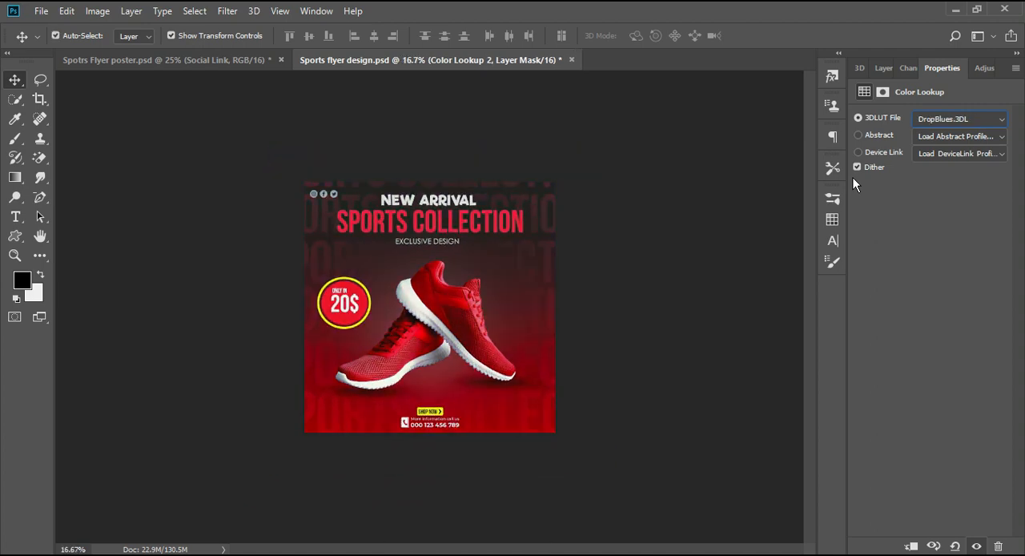
{"action": "key", "text": "ctrl+plus"}
{"action": "left_click", "coordinate": [919, 122]}
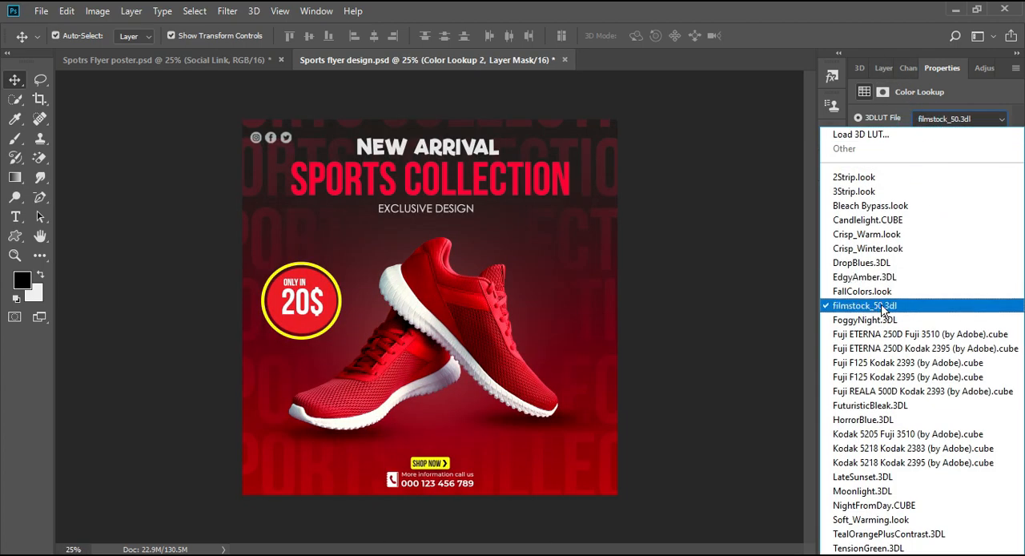
{"action": "left_click", "coordinate": [884, 309]}
Compare the flyer with and without the Color Lookup layer and set that layer's opacity to 33%
{"action": "left_click", "coordinate": [873, 68]}
{"action": "left_click", "coordinate": [860, 163]}
{"action": "left_click", "coordinate": [859, 163]}
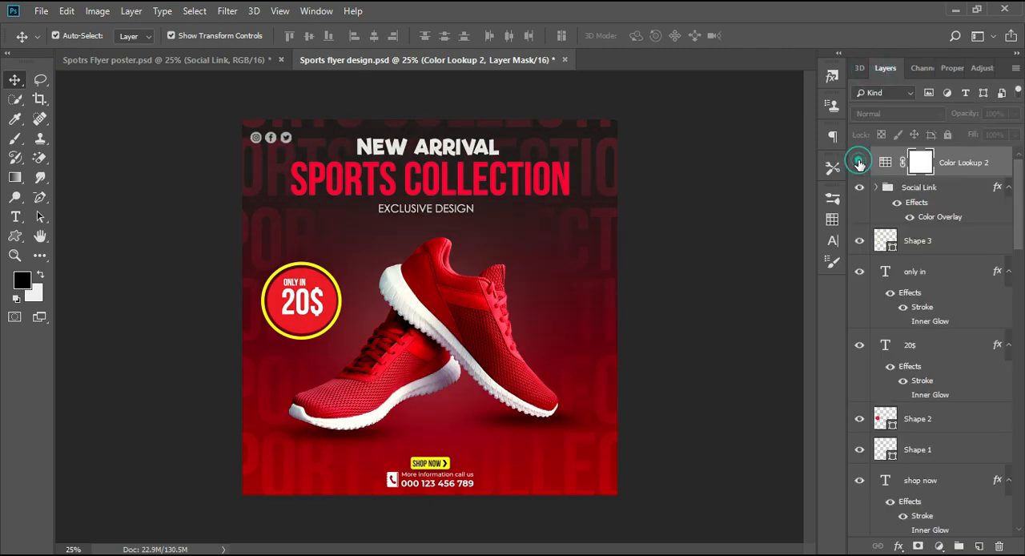
{"action": "left_click_drag", "start_coordinate": [1015, 114], "coordinate": [967, 129]}
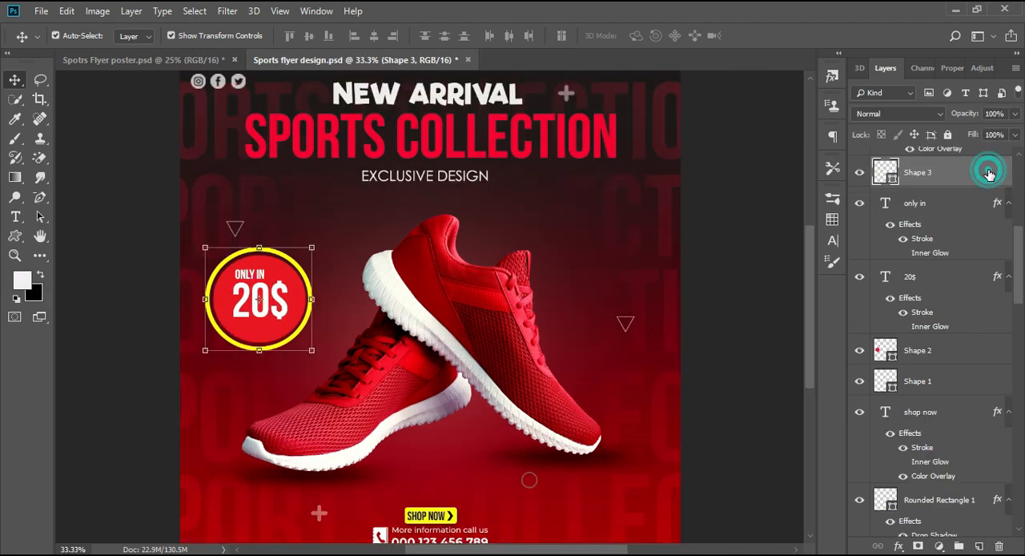
Add a Color Overlay in #fa0013 at 69% opacity to the yellow ring around the price badge
{"action": "double_click", "coordinate": [988, 173]}
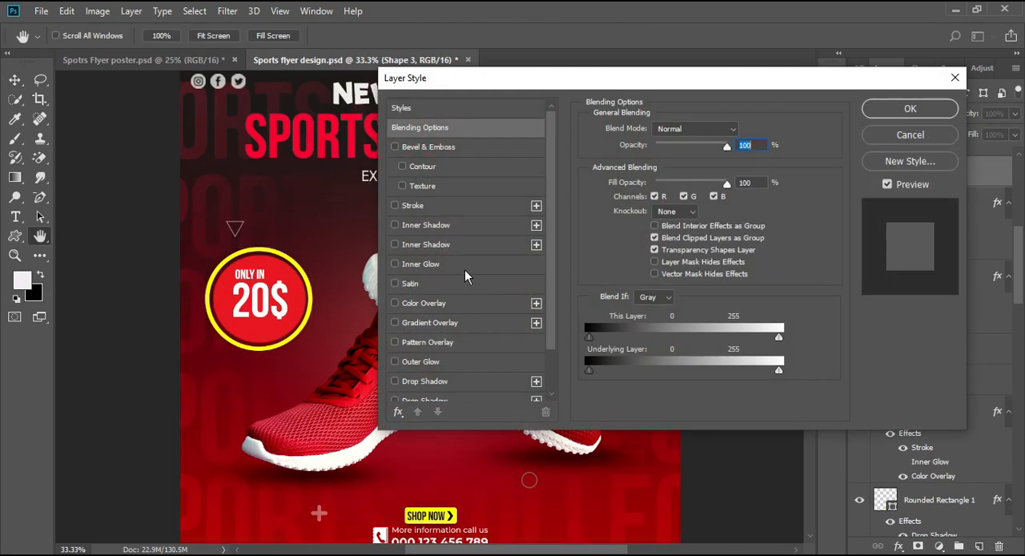
{"action": "left_click_drag", "start_coordinate": [516, 78], "coordinate": [670, 50]}
{"action": "left_click", "coordinate": [579, 275]}
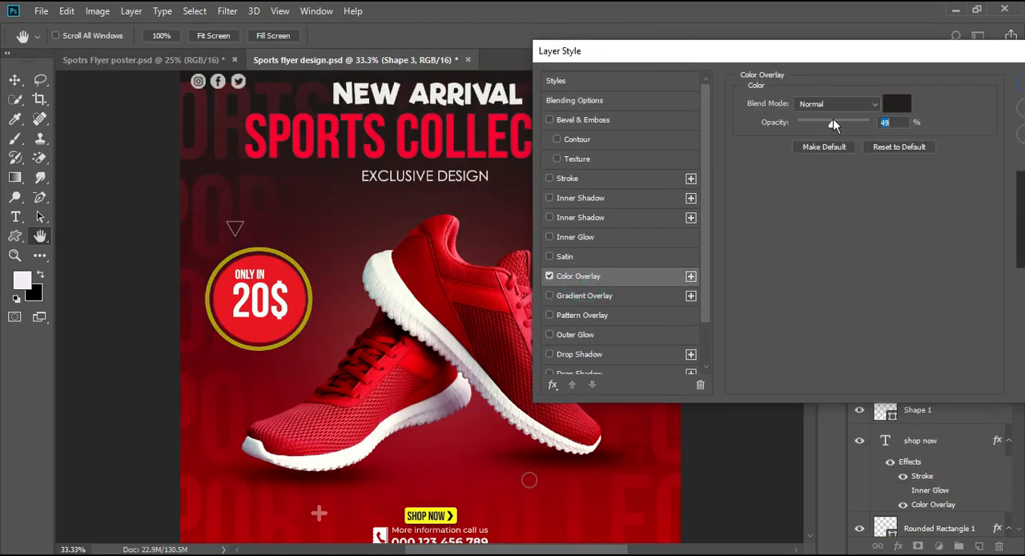
{"action": "left_click", "coordinate": [896, 103]}
{"action": "type", "text": "fa0013"}
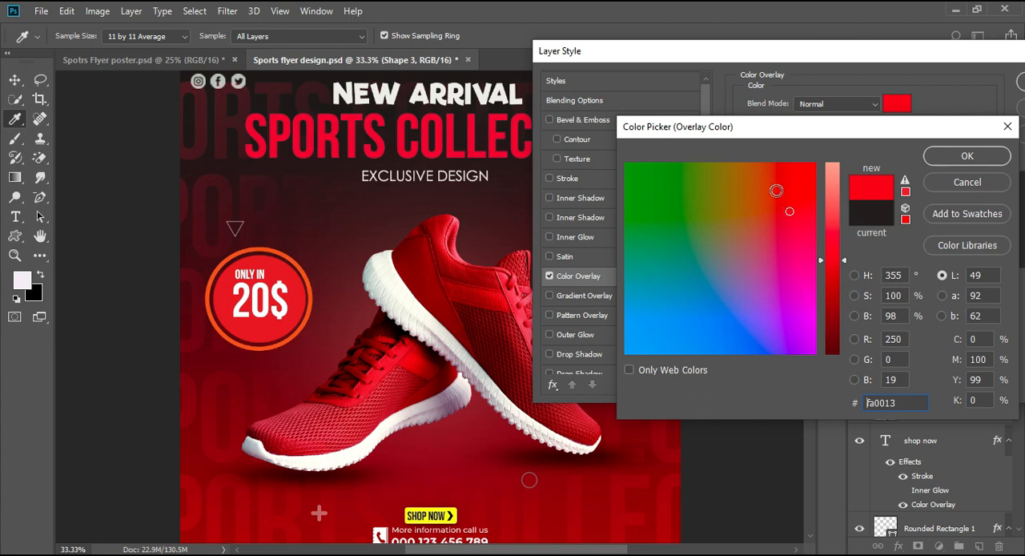
{"action": "left_click_drag", "start_coordinate": [898, 397], "coordinate": [842, 395]}
{"action": "left_click", "coordinate": [949, 159]}
{"action": "mouse_move", "coordinate": [846, 124]}
{"action": "left_mouse_down"}
{"action": "mouse_move", "coordinate": [784, 127]}
{"action": "mouse_move", "coordinate": [929, 126]}
{"action": "mouse_move", "coordinate": [849, 120]}
{"action": "left_mouse_up"}
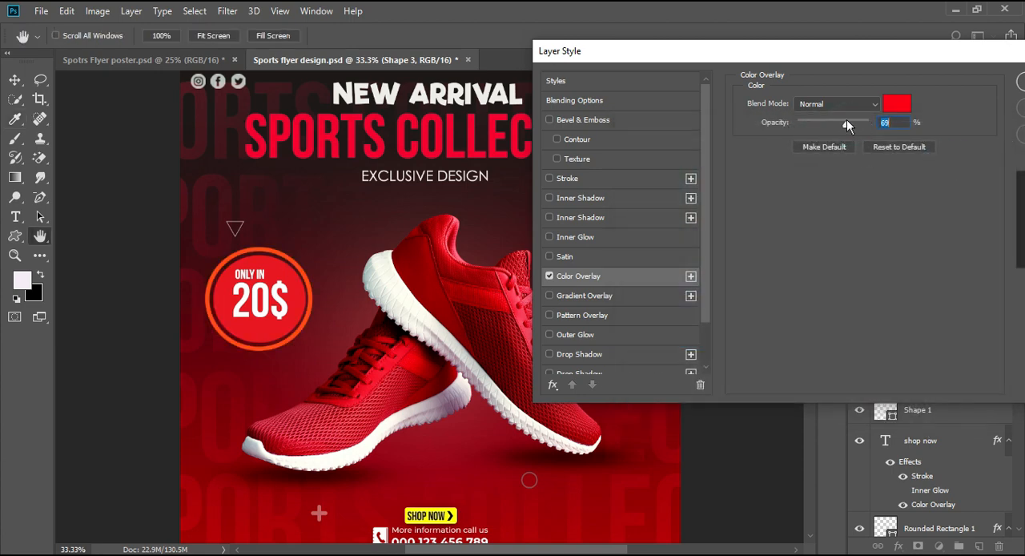
Add a drop shadow to the price badge ring with 100% opacity, 7 px distance and 81 px size
{"action": "mouse_move", "coordinate": [806, 58]}
{"action": "left_mouse_down"}
{"action": "mouse_move", "coordinate": [651, 80]}
{"action": "mouse_move", "coordinate": [787, 54]}
{"action": "left_mouse_up"}
{"action": "scroll", "coordinate": [590, 277], "scroll_direction": "down", "scroll_amount": 2}
{"action": "left_click", "coordinate": [561, 360]}
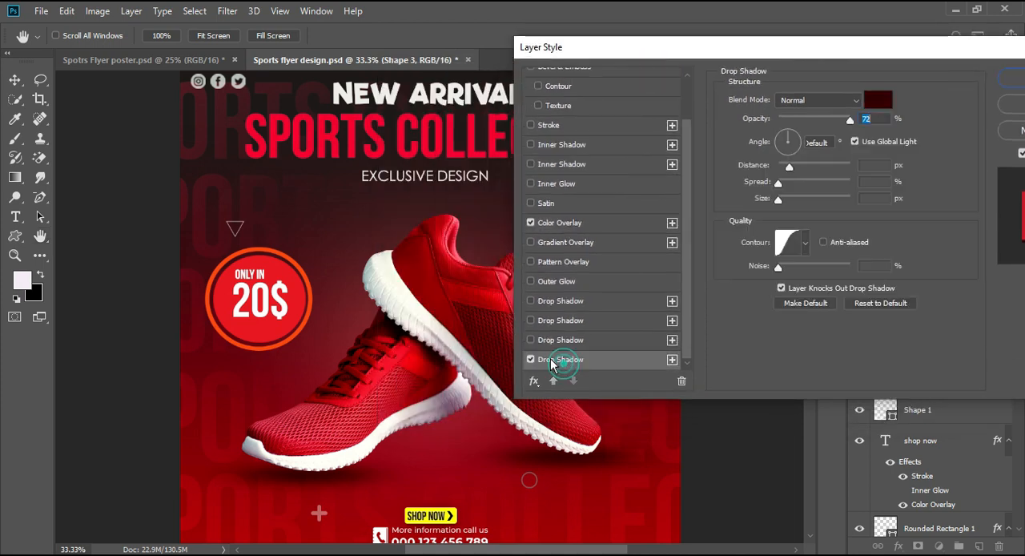
{"action": "left_click_drag", "start_coordinate": [789, 166], "coordinate": [781, 199]}
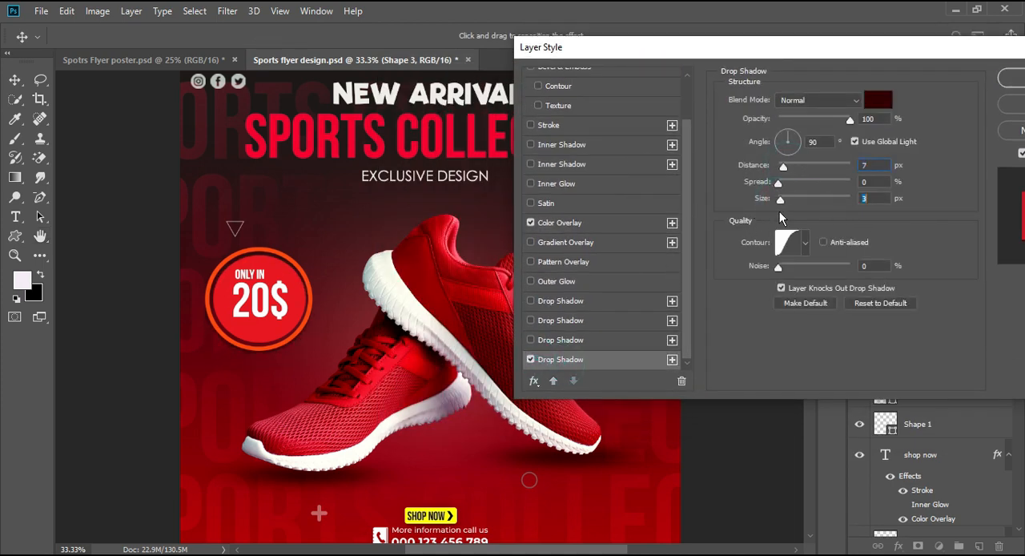
Compare the price badge with and without the drop shadow and apply the ring's layer style
{"action": "key", "text": "ctrl+minus"}
{"action": "key", "text": "ctrl+minus"}
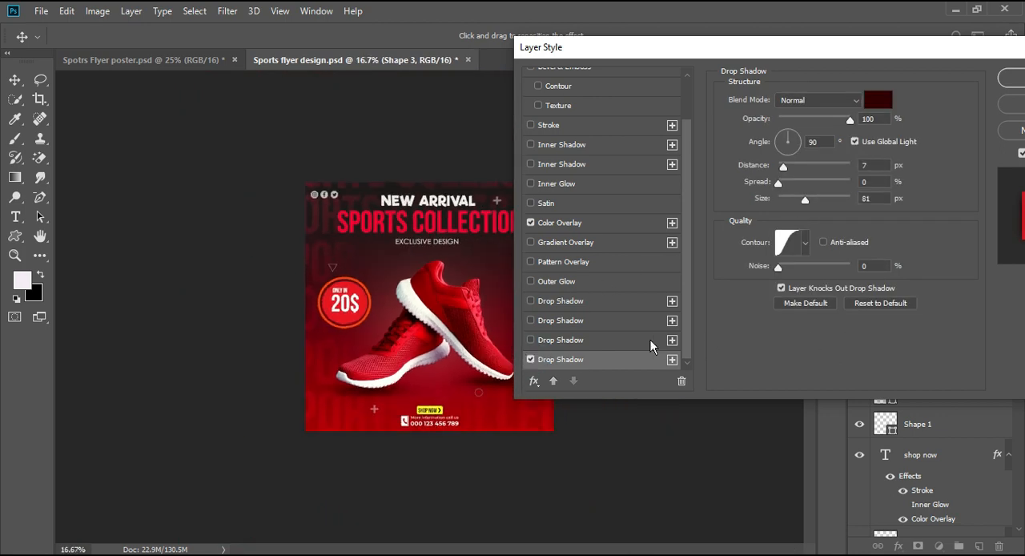
{"action": "key", "text": "ctrl+minus"}
{"action": "key", "text": "ctrl+minus"}
{"action": "key", "text": "ctrl+plus"}
{"action": "key", "text": "ctrl+plus"}
{"action": "key", "text": "ctrl+plus"}
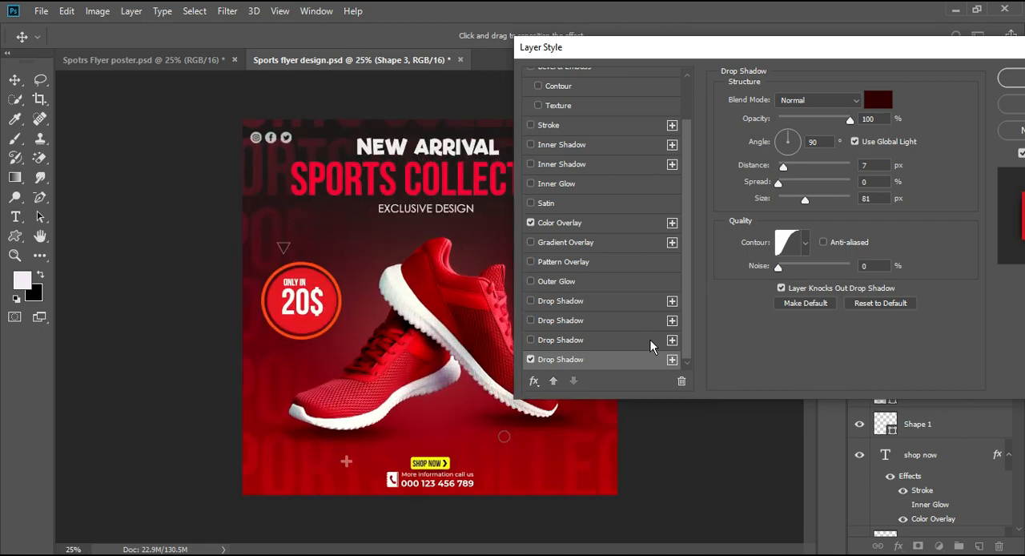
{"action": "left_click", "coordinate": [530, 359]}
{"action": "left_click", "coordinate": [530, 358]}
{"action": "left_click_drag", "start_coordinate": [736, 55], "coordinate": [582, 44]}
{"action": "left_click", "coordinate": [889, 67]}
{"action": "left_click", "coordinate": [673, 218]}
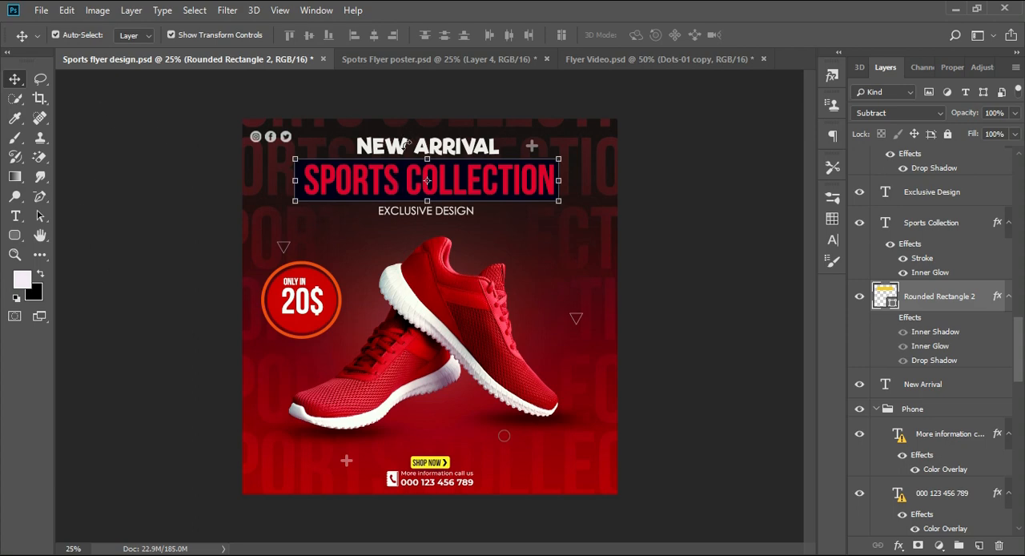
Examine the Inner Shadow settings and shadow color of the rounded rectangle behind the SPORTS COLLECTION headline
{"action": "double_click", "coordinate": [992, 297]}
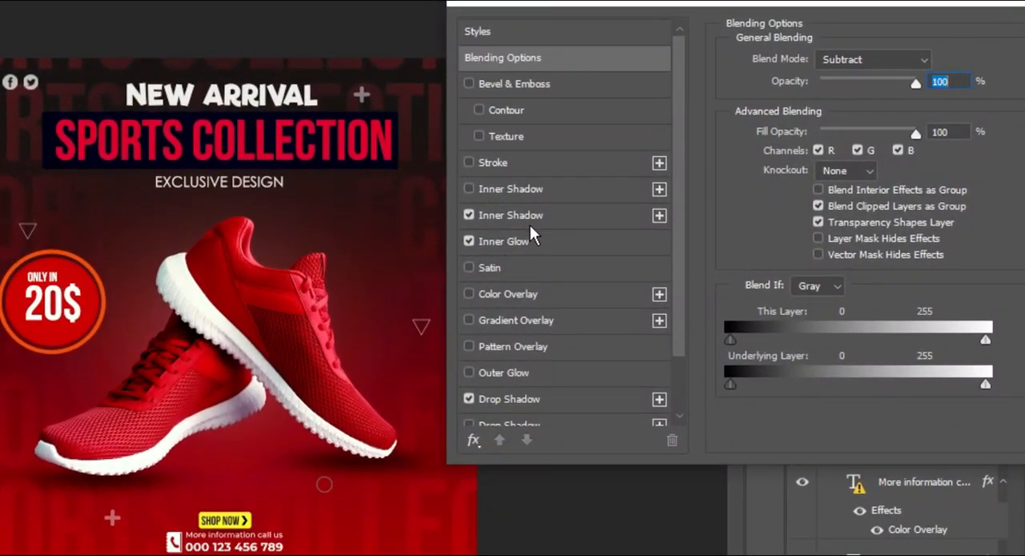
{"action": "left_click", "coordinate": [544, 229]}
{"action": "left_click", "coordinate": [488, 230]}
{"action": "left_click", "coordinate": [487, 230]}
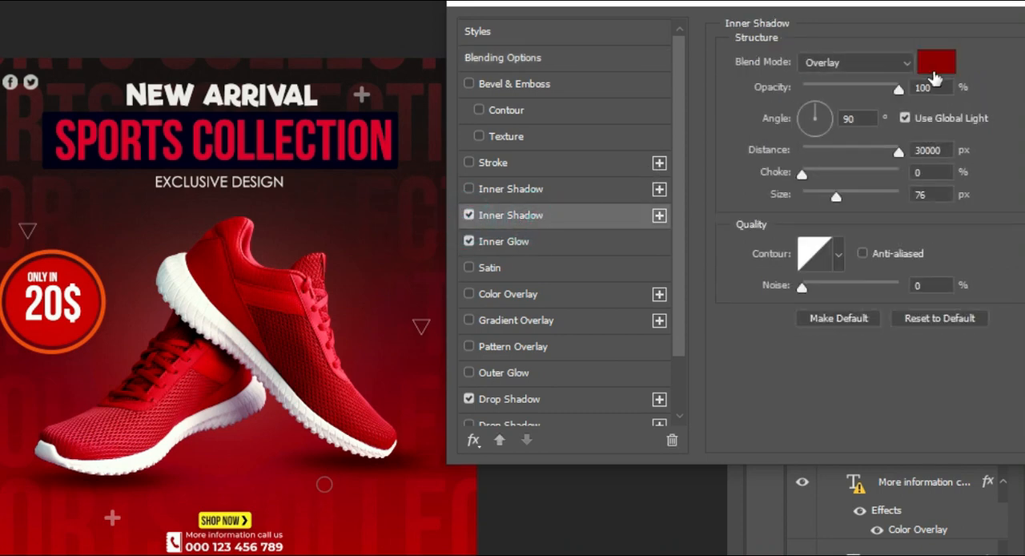
{"action": "left_click", "coordinate": [932, 69]}
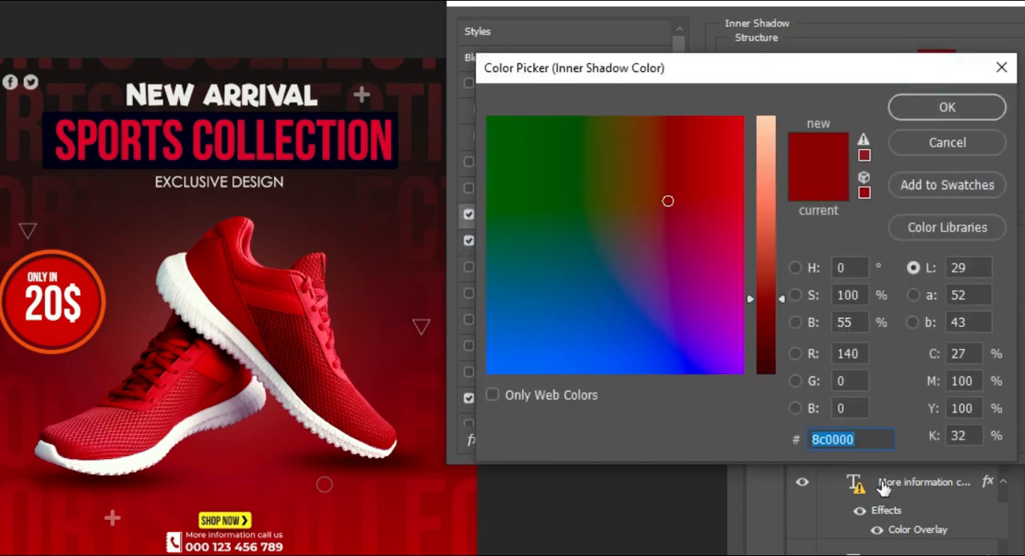
{"action": "left_click", "coordinate": [869, 437]}
{"action": "left_click", "coordinate": [895, 111]}
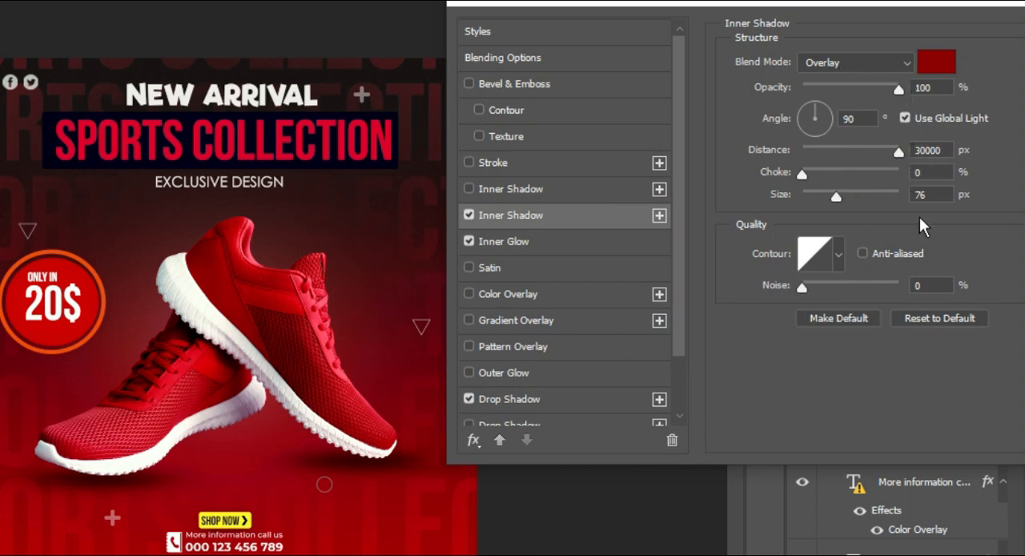
Examine the headline rectangle's Inner Glow settings and glow color, and compare the rectangle with and without the glow
{"action": "left_click", "coordinate": [542, 243]}
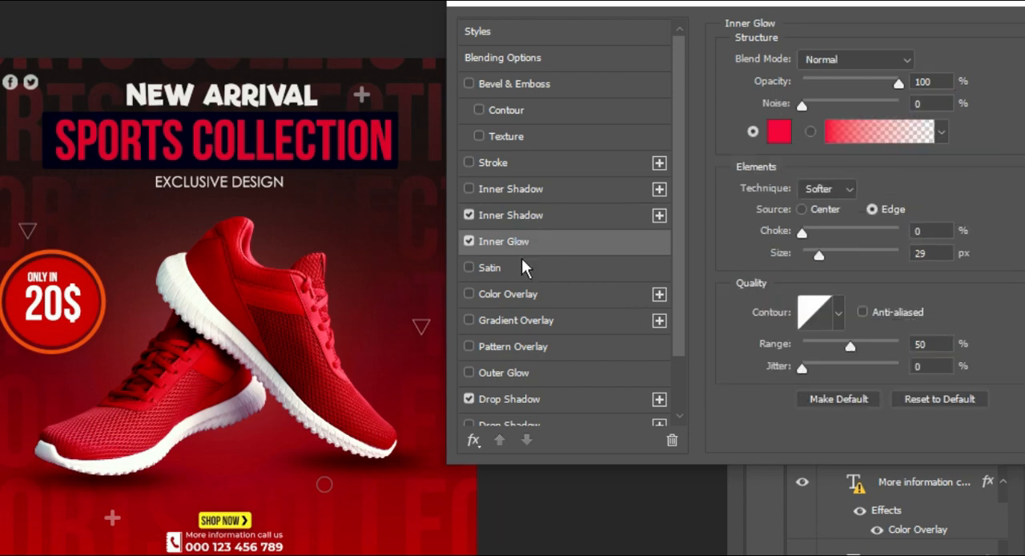
{"action": "left_click", "coordinate": [469, 241]}
{"action": "left_click", "coordinate": [469, 241]}
{"action": "left_click", "coordinate": [781, 132]}
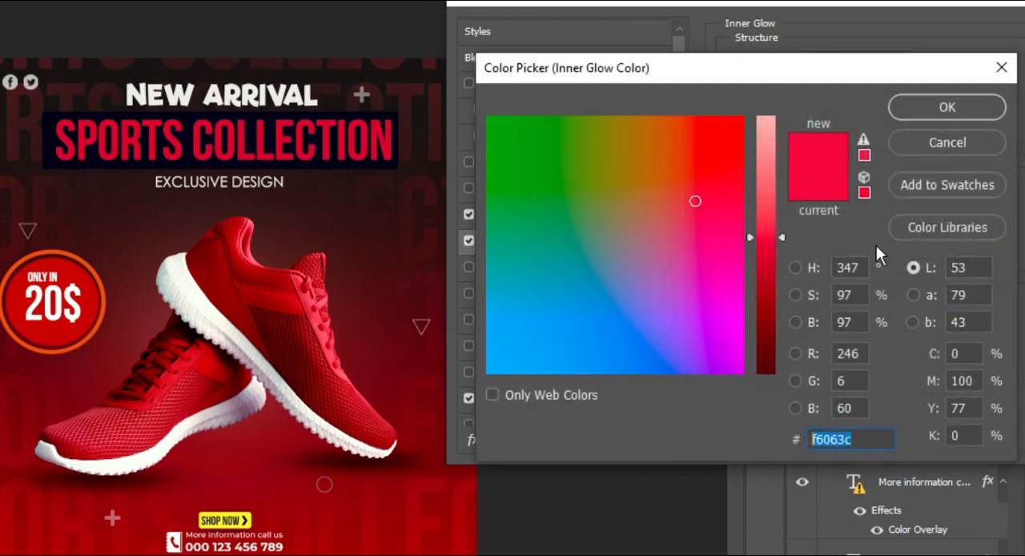
{"action": "left_click", "coordinate": [979, 105]}
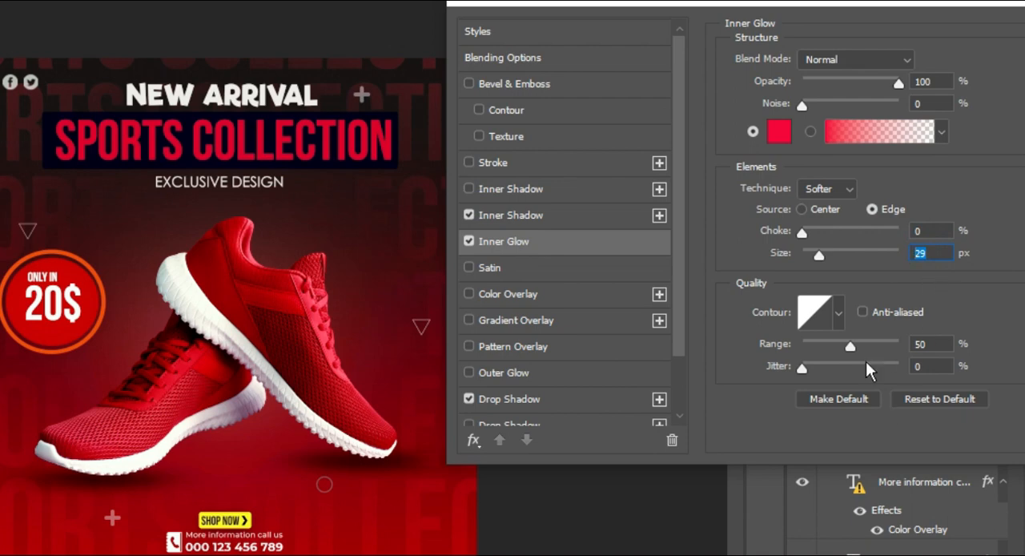
{"action": "left_click", "coordinate": [921, 344]}
{"action": "scroll", "coordinate": [566, 325], "scroll_direction": "down", "scroll_amount": 2}
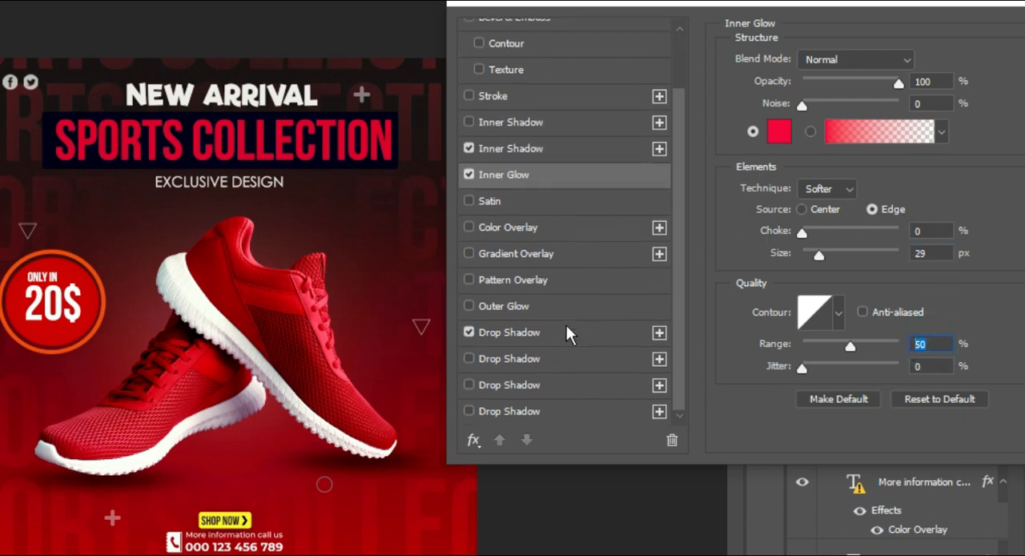
Check the headline rectangle's Drop Shadow color and settings and apply its inner shadow, inner glow and drop shadow
{"action": "left_click", "coordinate": [562, 330]}
{"action": "left_click", "coordinate": [934, 59]}
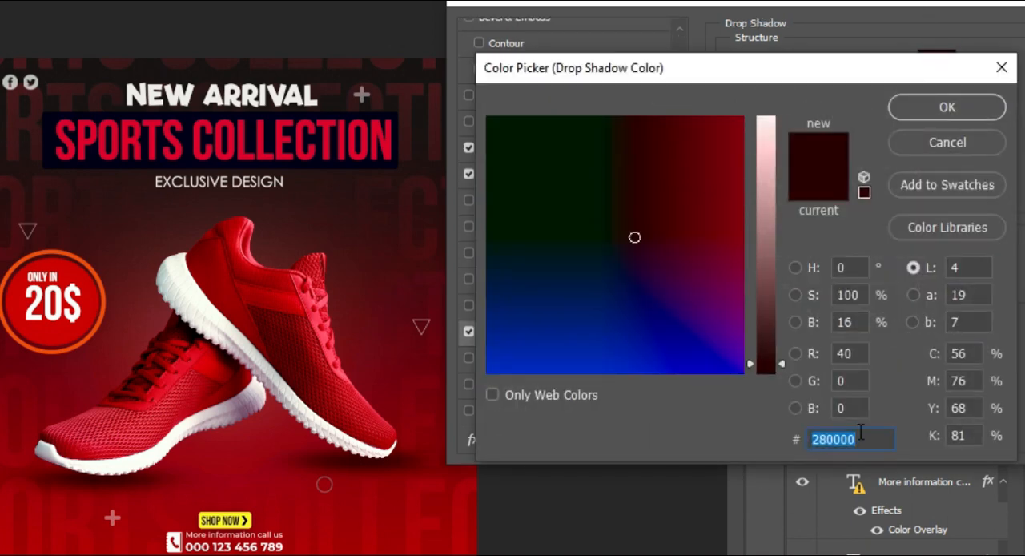
{"action": "left_click", "coordinate": [913, 111]}
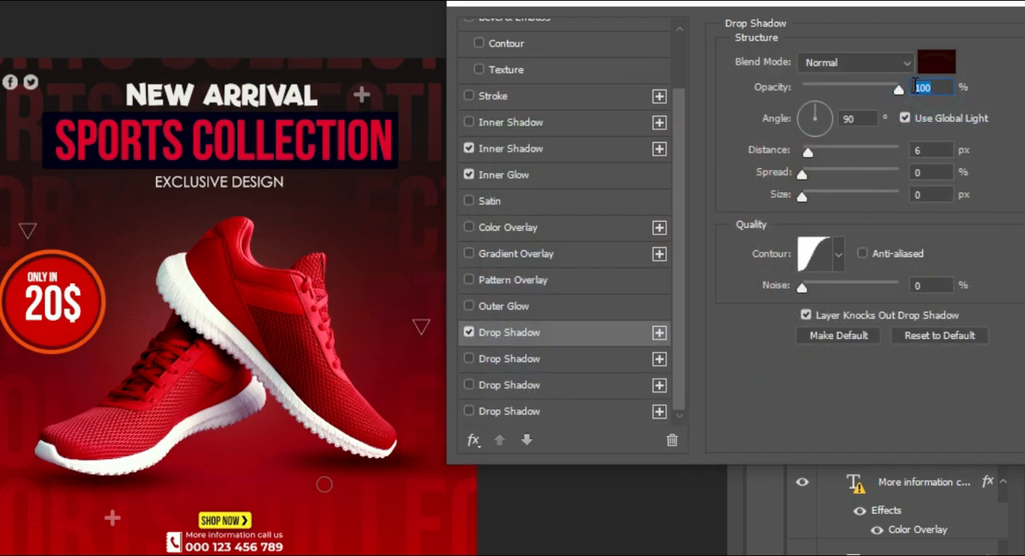
{"action": "double_click", "coordinate": [932, 155]}
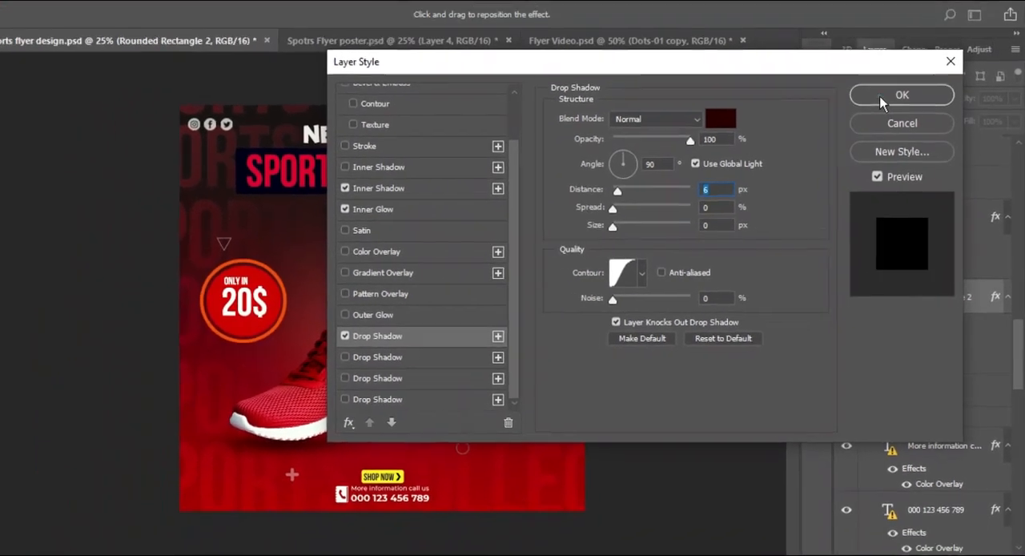
{"action": "left_click", "coordinate": [885, 92]}
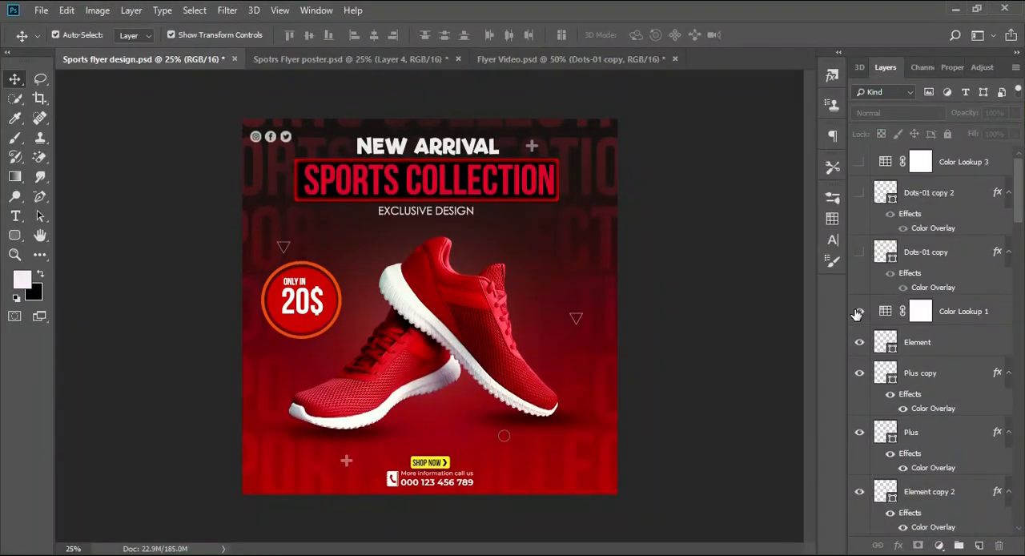
Show the two halftone dot layers, Dots-01 copy and Dots-01 copy 2, in opposite corners of the flyer
{"action": "left_click", "coordinate": [859, 253]}
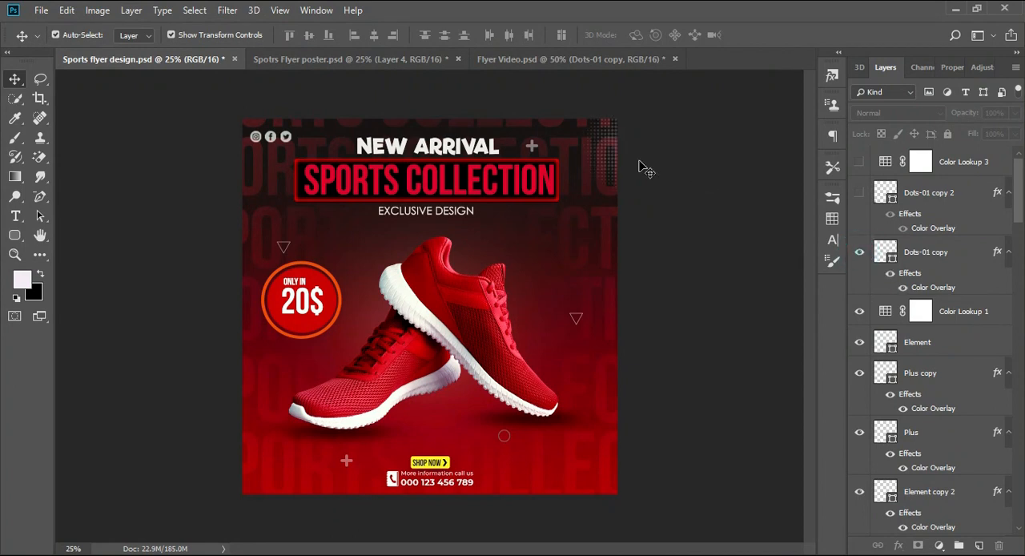
{"action": "left_click", "coordinate": [606, 153]}
{"action": "left_click", "coordinate": [917, 255]}
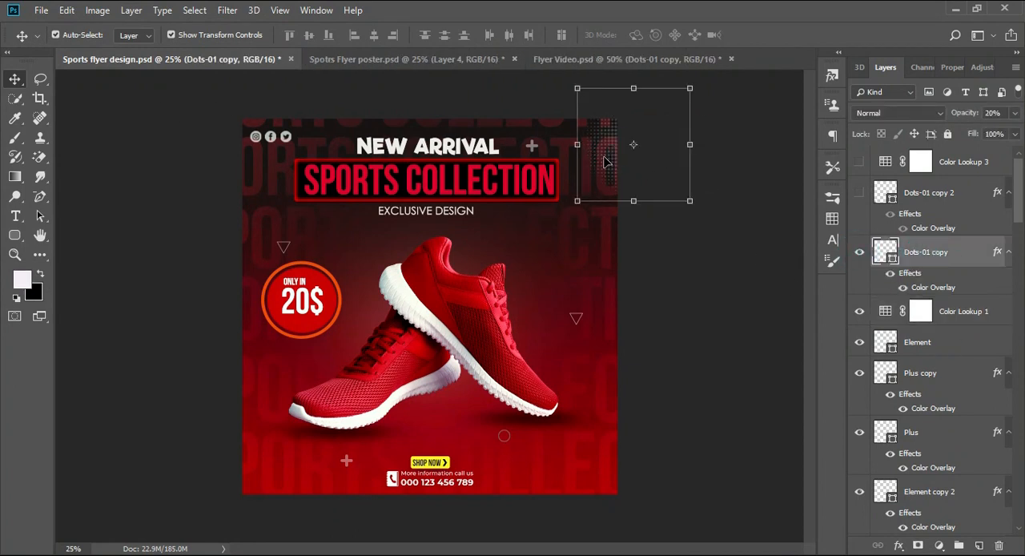
{"action": "left_click", "coordinate": [606, 162]}
{"action": "left_click", "coordinate": [884, 252]}
{"action": "left_click", "coordinate": [920, 194]}
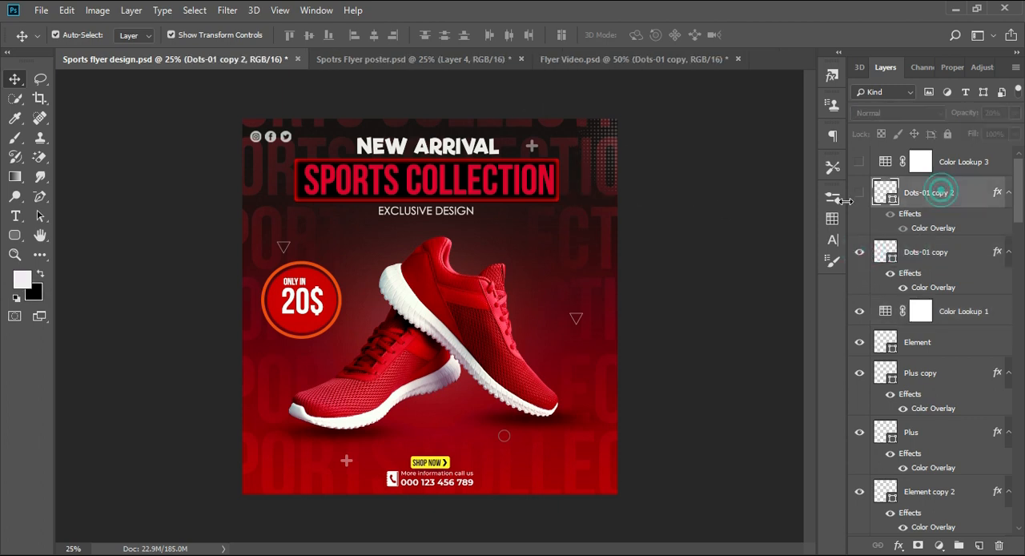
{"action": "left_click", "coordinate": [859, 192]}
{"action": "left_click", "coordinate": [691, 313]}
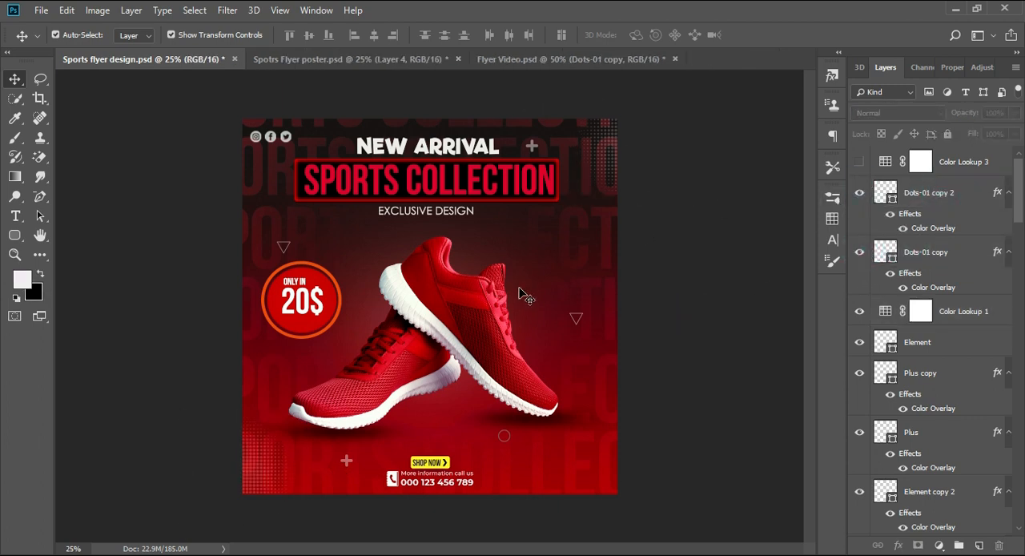
Show the grey texture Layer 4 above the gradient fill and set its blend mode to Overlay
{"action": "scroll", "coordinate": [520, 289], "scroll_direction": "down", "scroll_amount": 1}
{"action": "scroll", "coordinate": [519, 289], "scroll_direction": "up", "scroll_amount": 2}
{"action": "scroll", "coordinate": [519, 289], "scroll_direction": "down", "scroll_amount": 1}
{"action": "scroll", "coordinate": [970, 278], "scroll_direction": "down", "scroll_amount": 1}
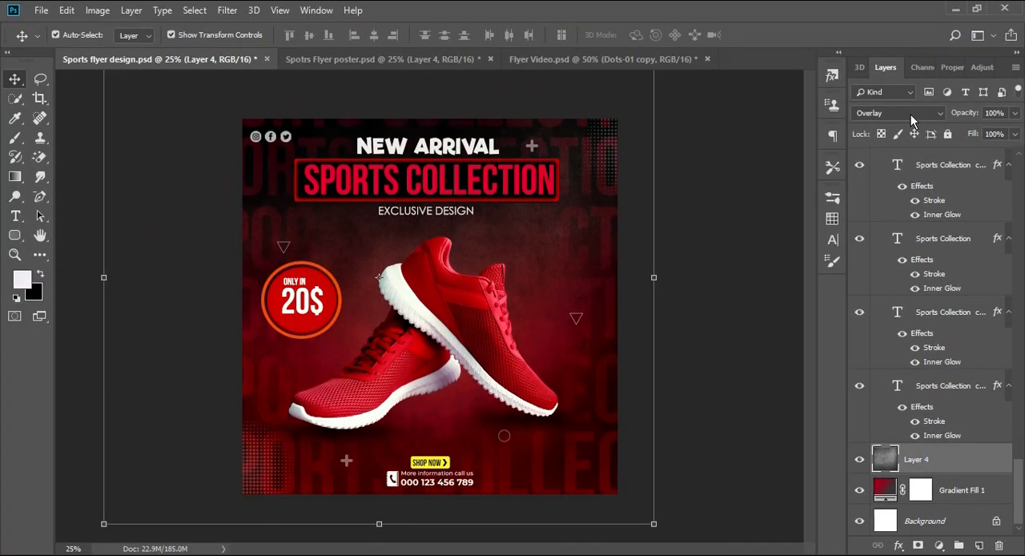
{"action": "left_click", "coordinate": [911, 117]}
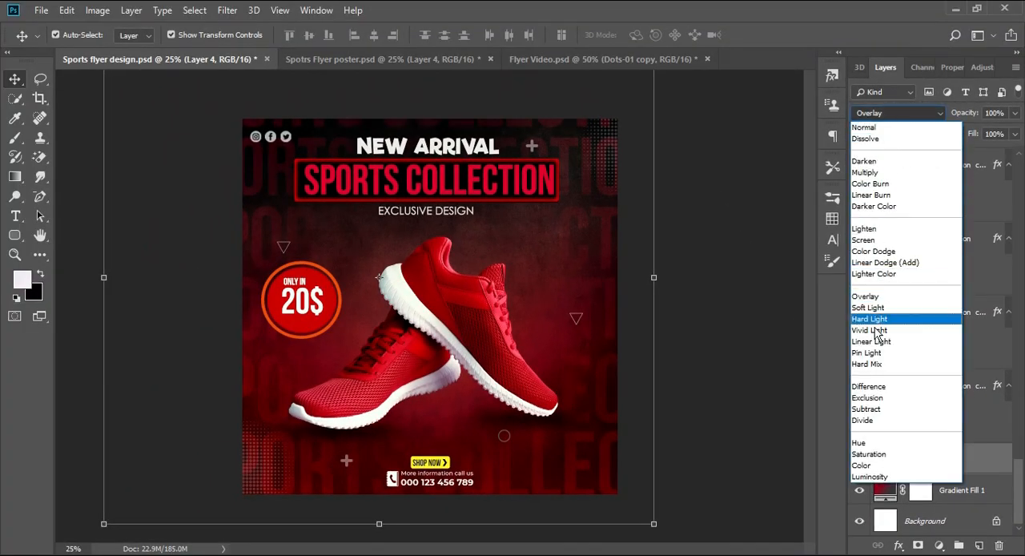
{"action": "left_click", "coordinate": [916, 296]}
Compare the flyer with and without the Layer 4 background texture
{"action": "left_click", "coordinate": [857, 459]}
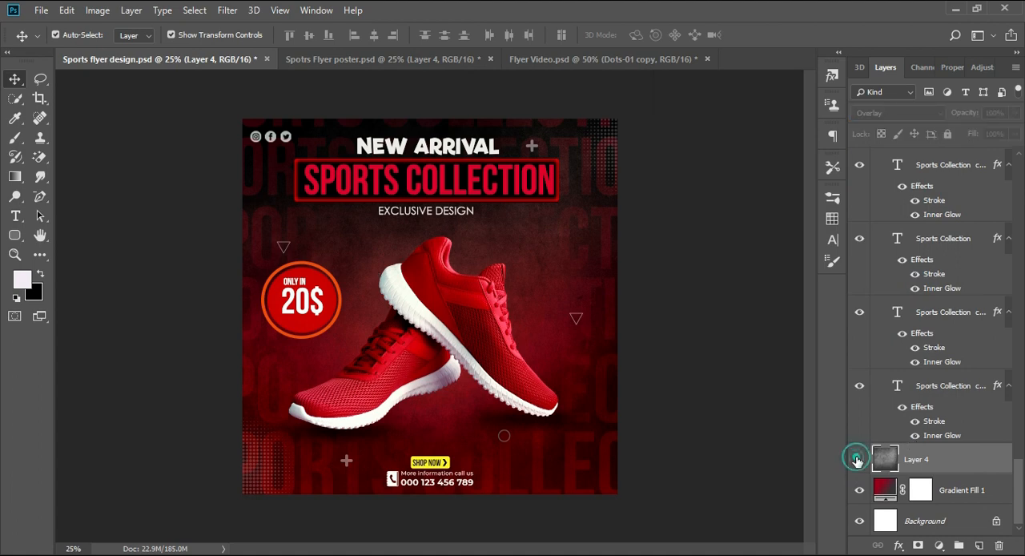
{"action": "left_click", "coordinate": [857, 459]}
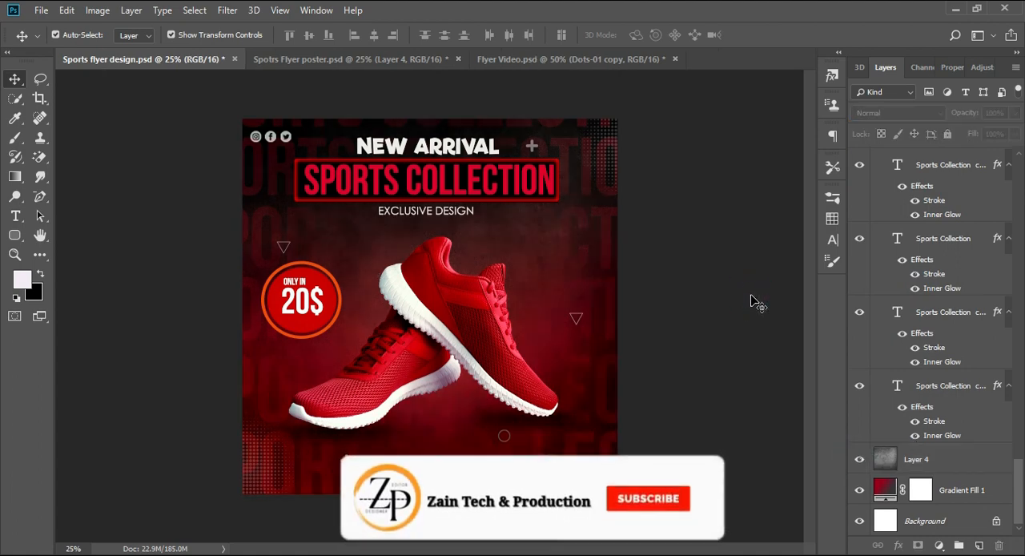
{"action": "key", "text": "ctrl+minus"}
{"action": "key", "text": "ctrl+minus"}
{"action": "key", "text": "ctrl+plus"}
{"action": "key", "text": "ctrl+plus"}
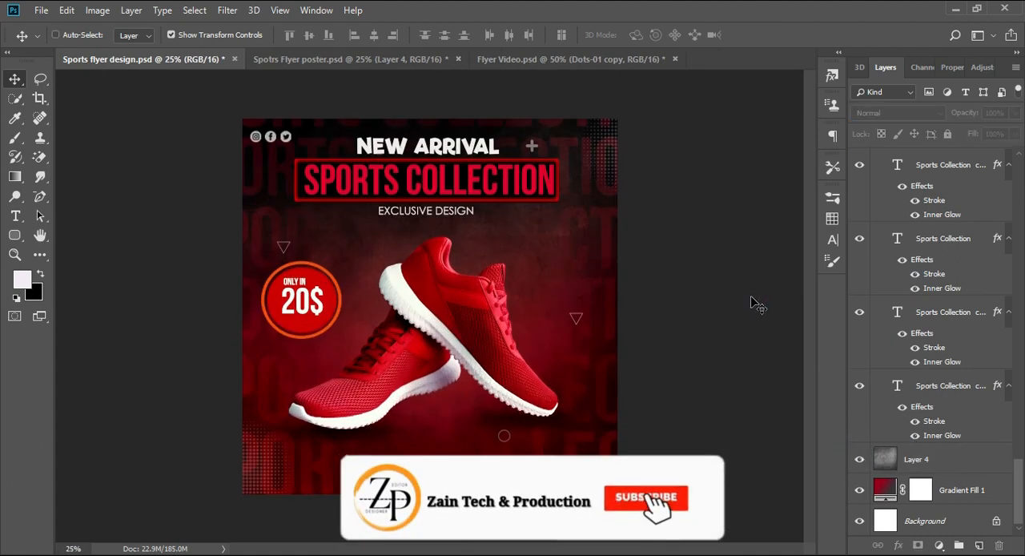
Add another Color Lookup adjustment layer above all layers and apply the Crisp_Winter.look 3DLUT
{"action": "scroll", "coordinate": [929, 336], "scroll_direction": "up", "scroll_amount": 10}
{"action": "left_click", "coordinate": [939, 545]}
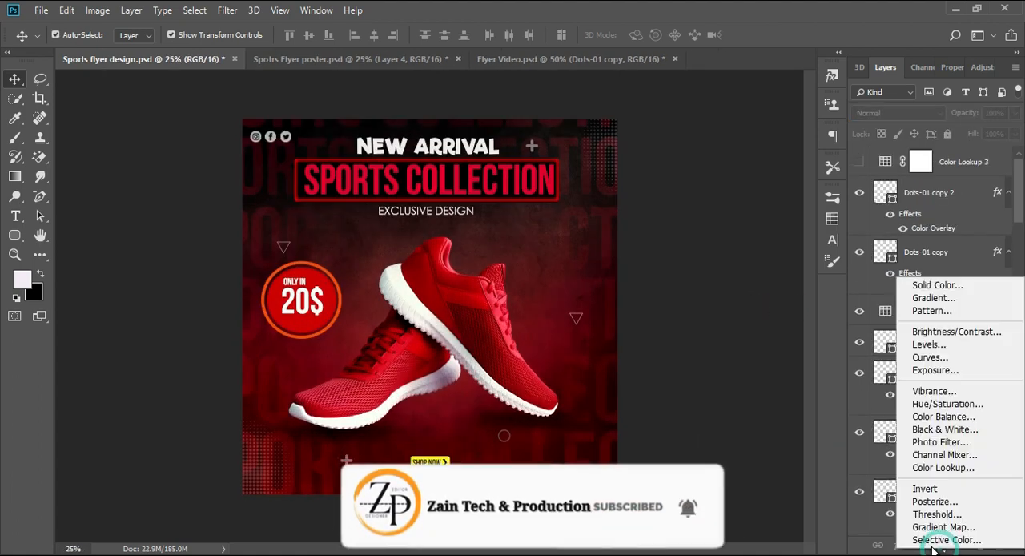
{"action": "left_click", "coordinate": [978, 468]}
{"action": "left_click", "coordinate": [964, 118]}
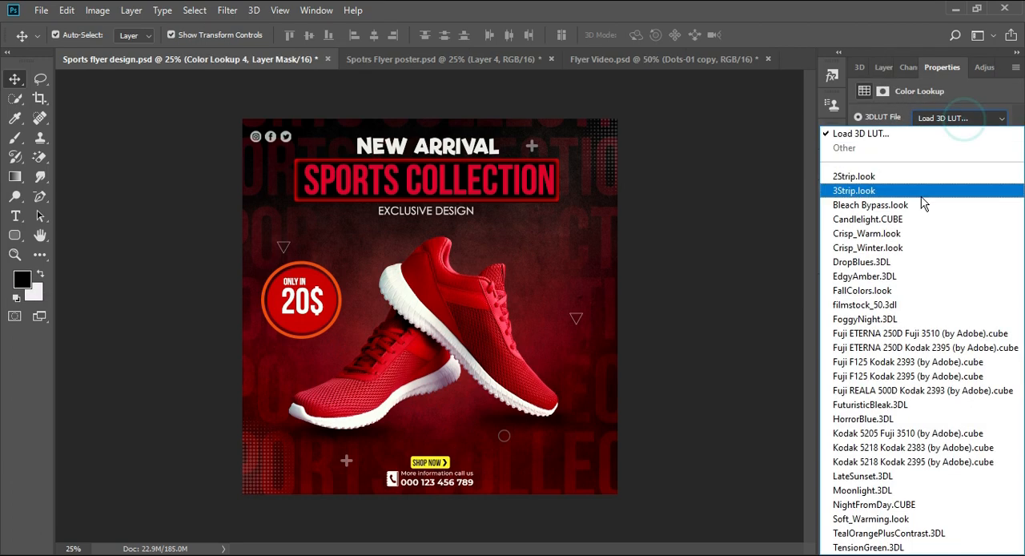
{"action": "left_click", "coordinate": [889, 247]}
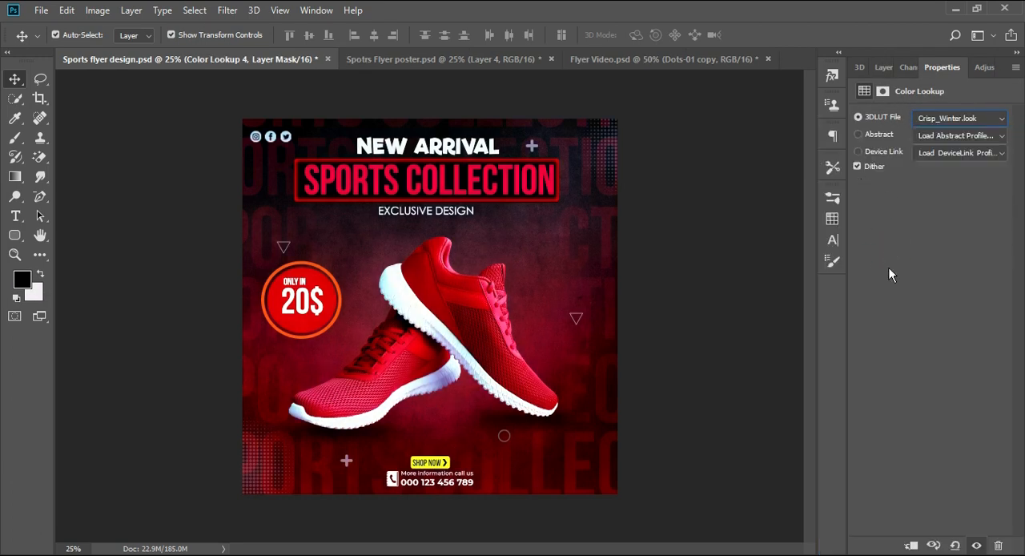
Compare the flyer with and without the Crisp_Winter color lookup
{"action": "left_click", "coordinate": [976, 545]}
{"action": "left_click", "coordinate": [976, 546]}
{"action": "left_click", "coordinate": [976, 545]}
{"action": "left_click", "coordinate": [976, 545]}
{"action": "left_click", "coordinate": [884, 69]}
{"action": "left_click", "coordinate": [857, 163]}
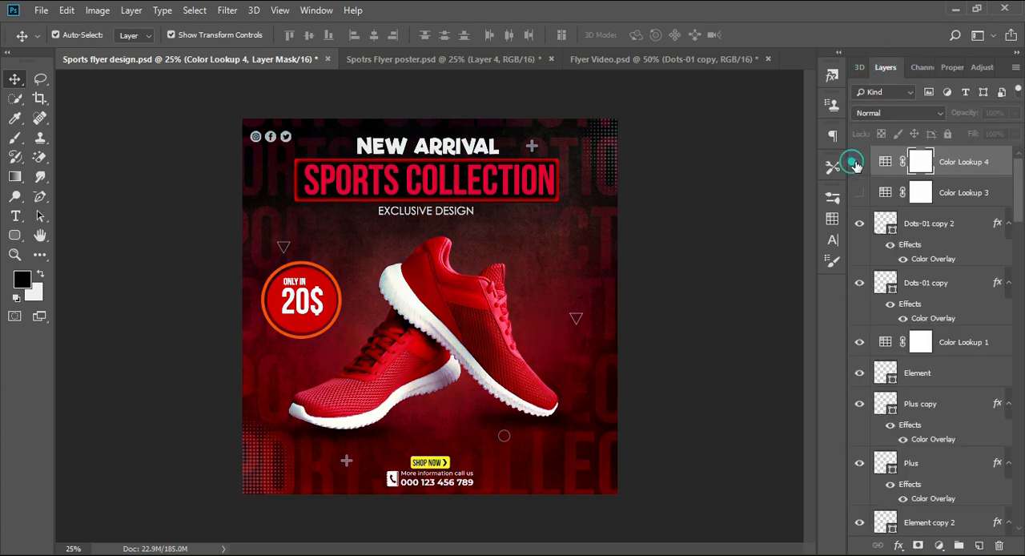
Set the opacity of the Crisp_Winter Color Lookup layer to 57% and check the graded flyer
{"action": "left_click", "coordinate": [1014, 113]}
{"action": "mouse_move", "coordinate": [984, 128]}
{"action": "left_mouse_down"}
{"action": "mouse_move", "coordinate": [999, 134]}
{"action": "mouse_move", "coordinate": [990, 134]}
{"action": "left_mouse_up"}
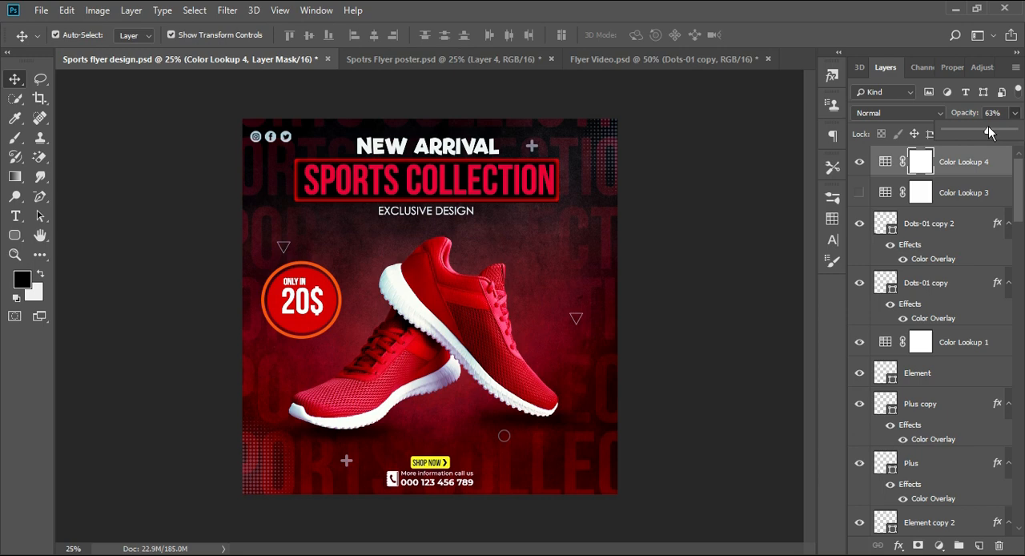
{"action": "left_click", "coordinate": [739, 138]}
{"action": "left_click", "coordinate": [856, 160]}
{"action": "left_click", "coordinate": [856, 160]}
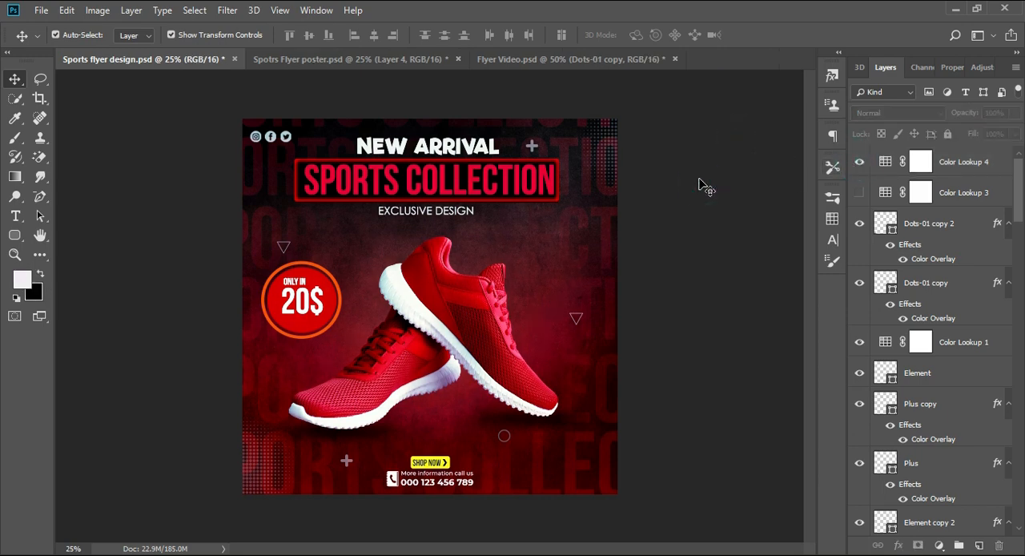
{"action": "key", "text": "ctrl+minus"}
{"action": "key", "text": "ctrl+plus"}
{"action": "key", "text": "ctrl+minus"}
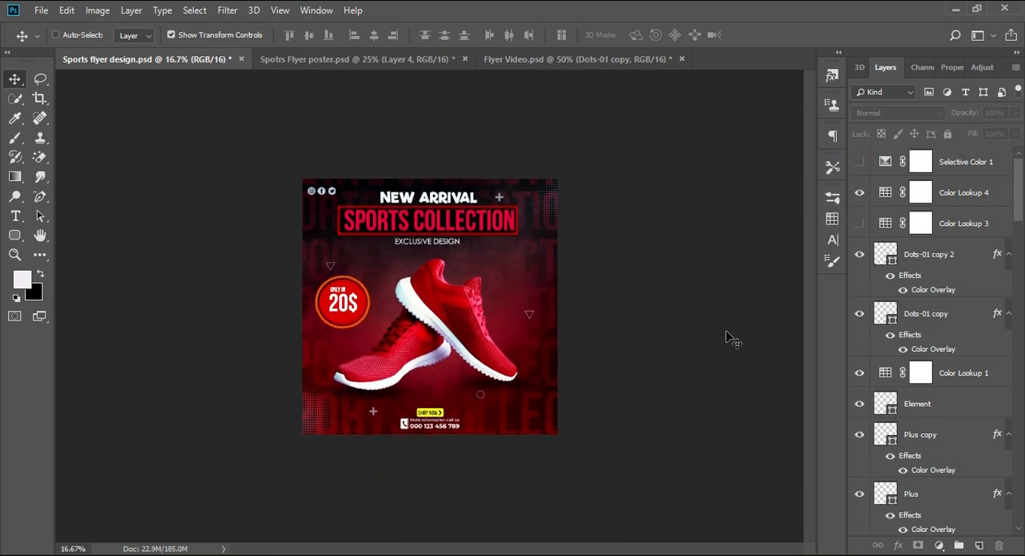
{"action": "key", "text": "ctrl+plus"}
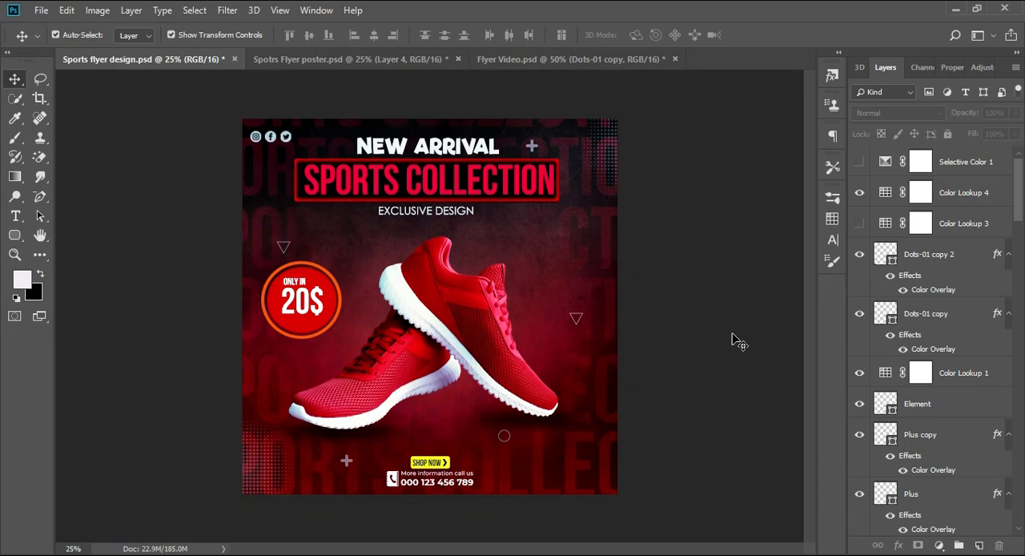